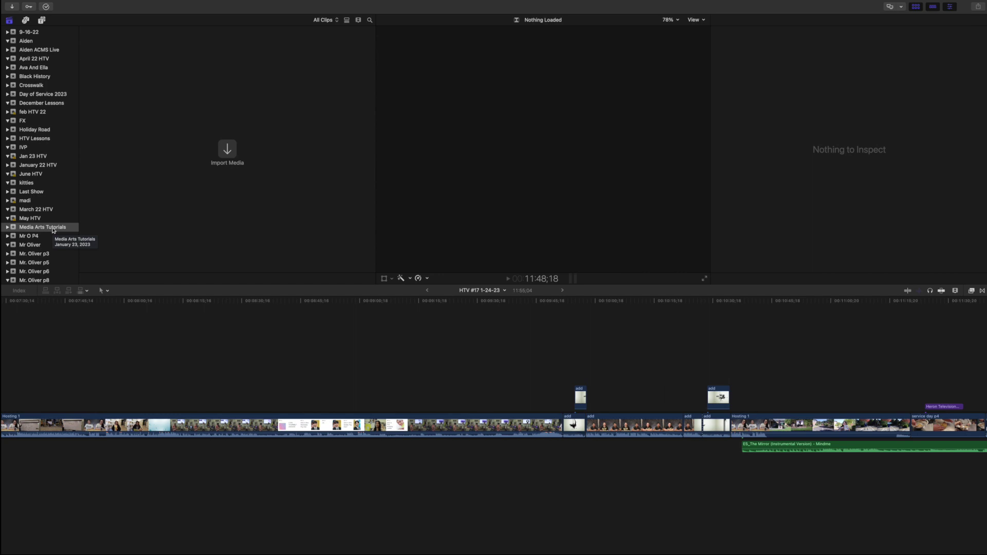
- Create a new project named The Quote of the Week in the Media Arts Tutorials event
{"action": "mouse_move", "coordinate": [92, 3]}
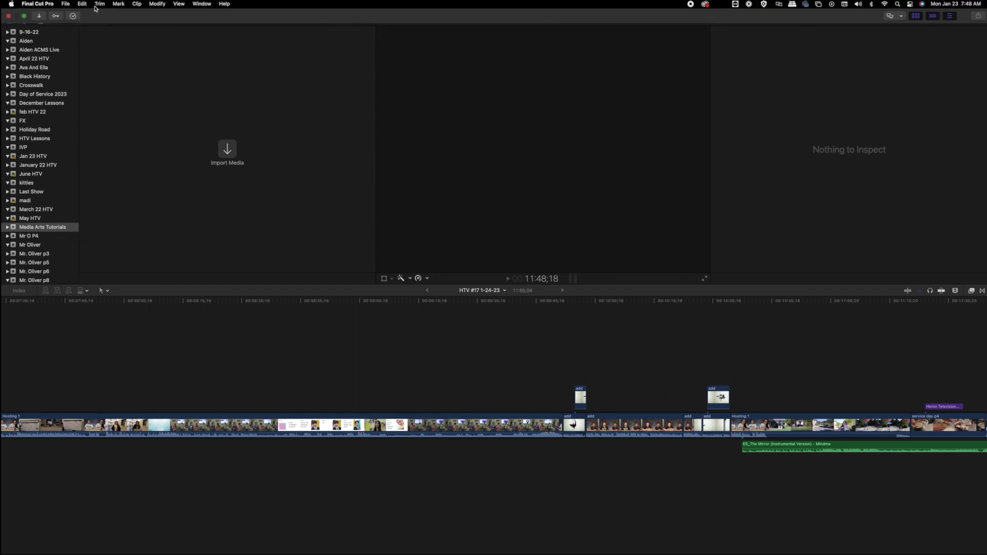
{"action": "left_click", "coordinate": [67, 5]}
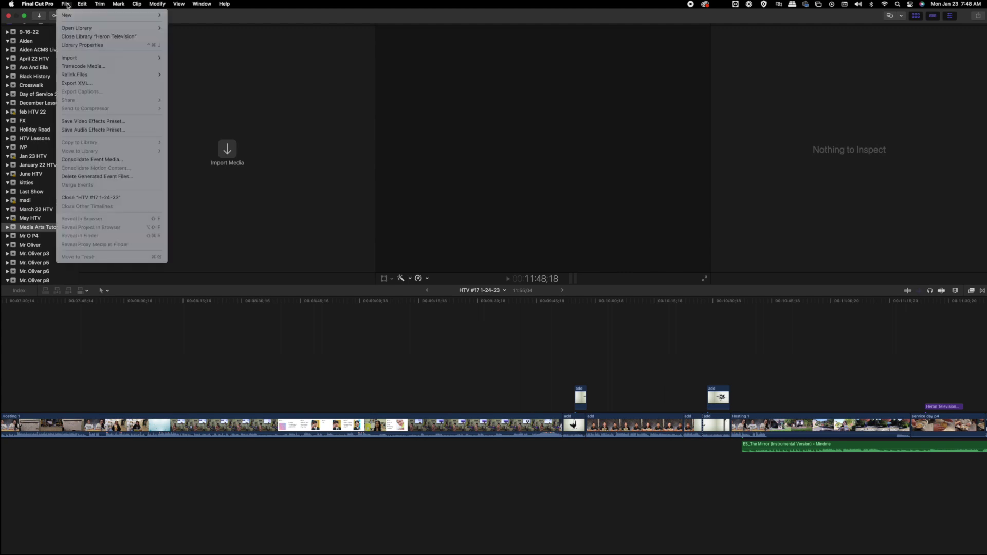
{"action": "mouse_move", "coordinate": [66, 14]}
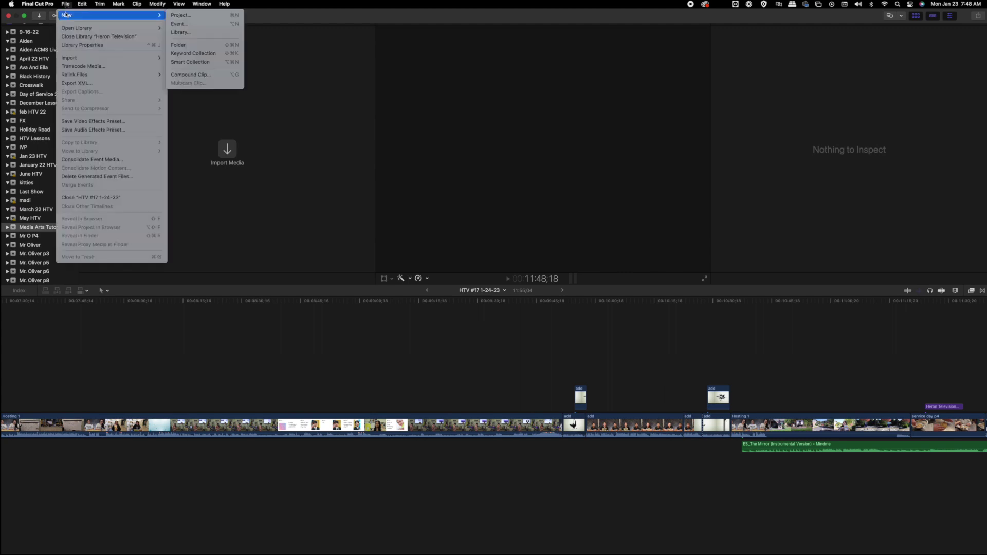
{"action": "left_click", "coordinate": [173, 17]}
{"action": "type", "text": "The Quote of the Week"}
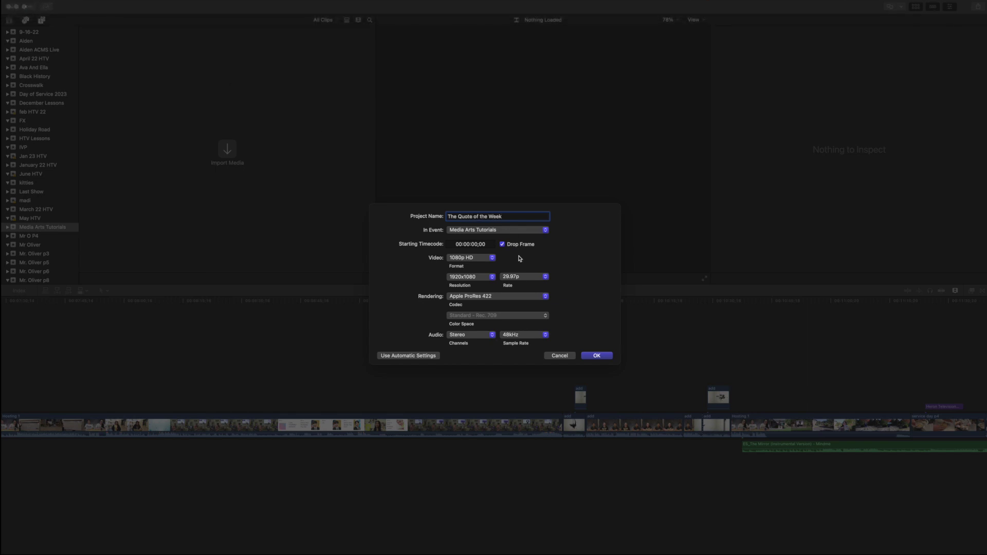
{"action": "left_click", "coordinate": [597, 355]}
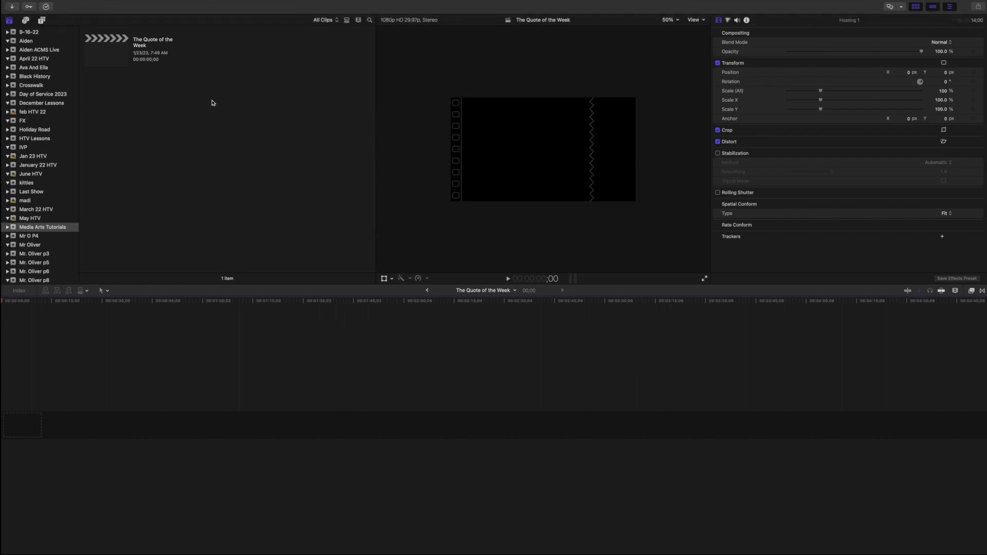
- Add the Glimmer generator to the start of the empty timeline as a background
{"action": "left_click", "coordinate": [41, 21]}
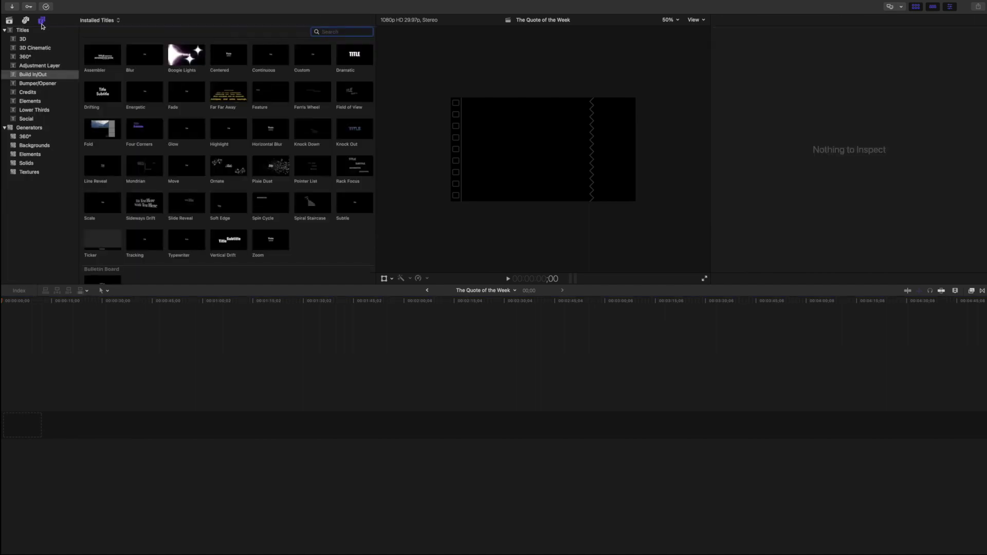
{"action": "left_click", "coordinate": [30, 128]}
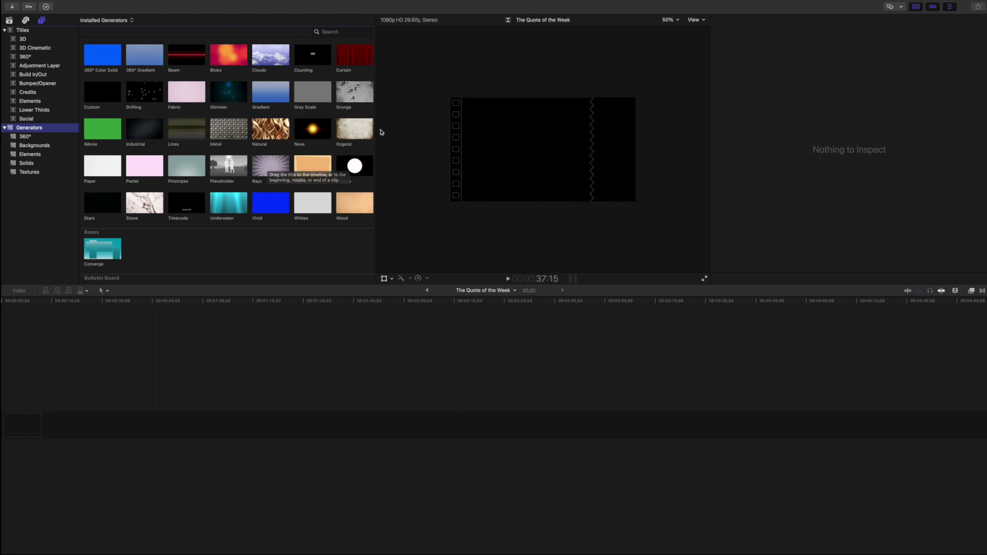
{"action": "left_click", "coordinate": [230, 93]}
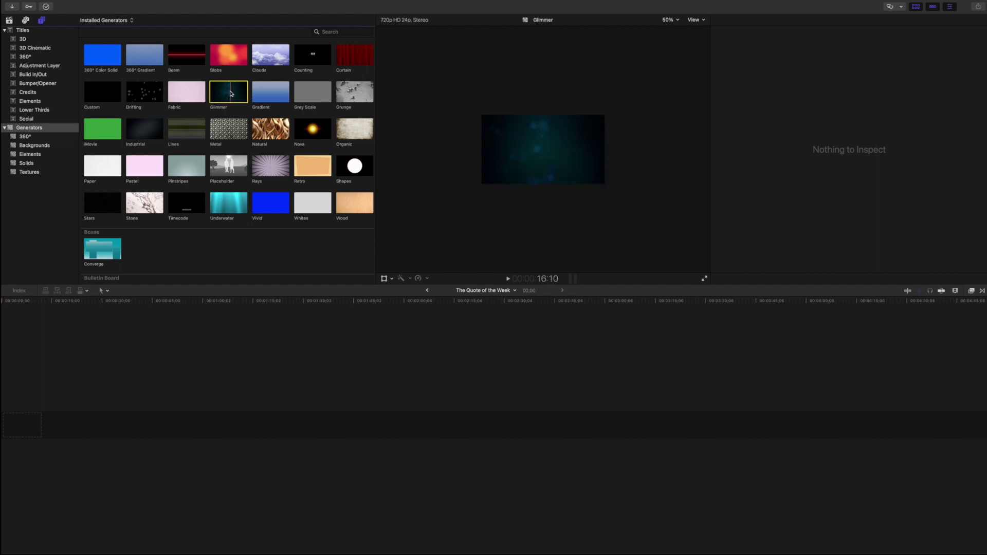
{"action": "left_click_drag", "start_coordinate": [230, 92], "coordinate": [8, 427]}
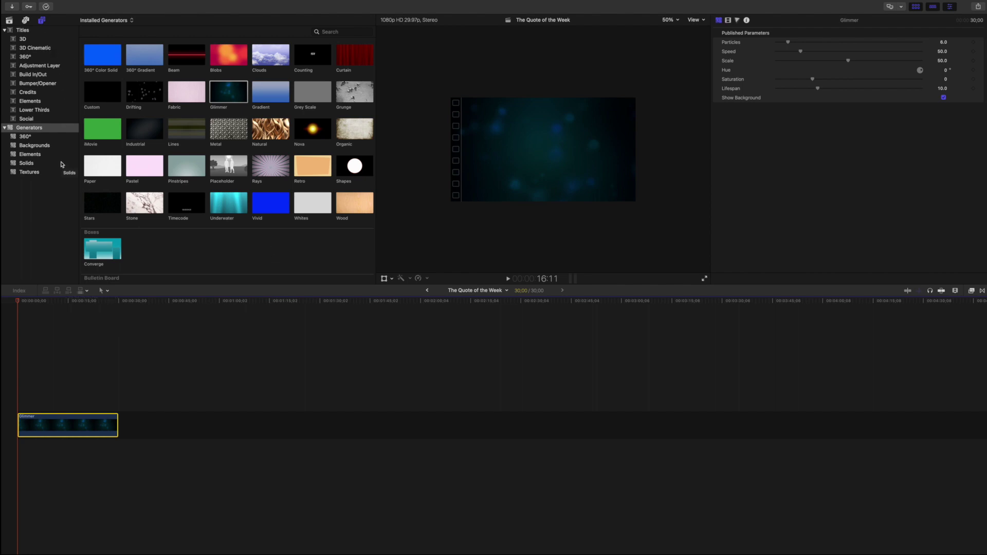
- Add a basic title above the start of the Glimmer clip and shorten it to about 5 seconds
{"action": "key", "text": "ctrl+t"}
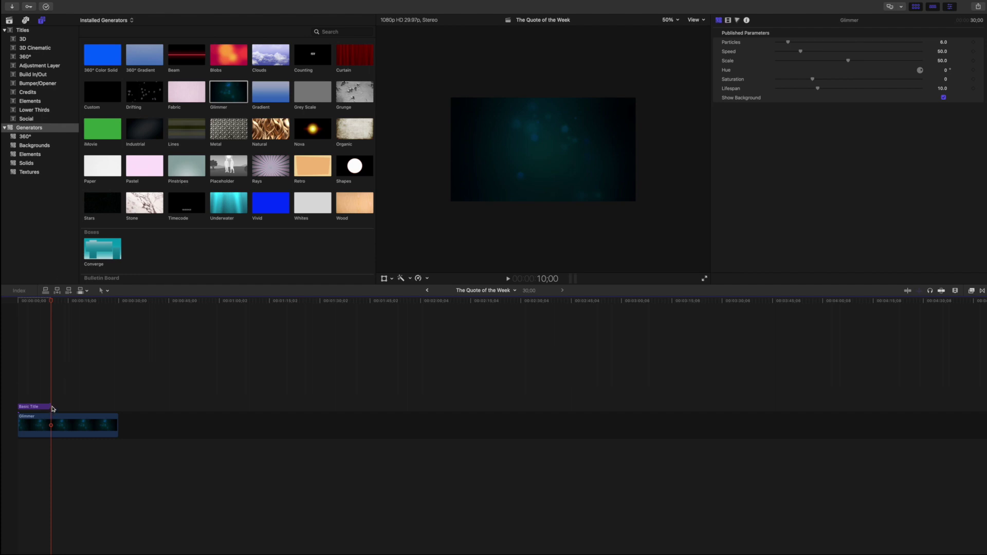
{"action": "mouse_move", "coordinate": [50, 406]}
{"action": "left_mouse_down"}
{"action": "mouse_move", "coordinate": [63, 407]}
{"action": "mouse_move", "coordinate": [33, 408]}
{"action": "left_mouse_up"}
- Replace the title's placeholder text with The Quote of the Week
{"action": "left_click", "coordinate": [24, 407]}
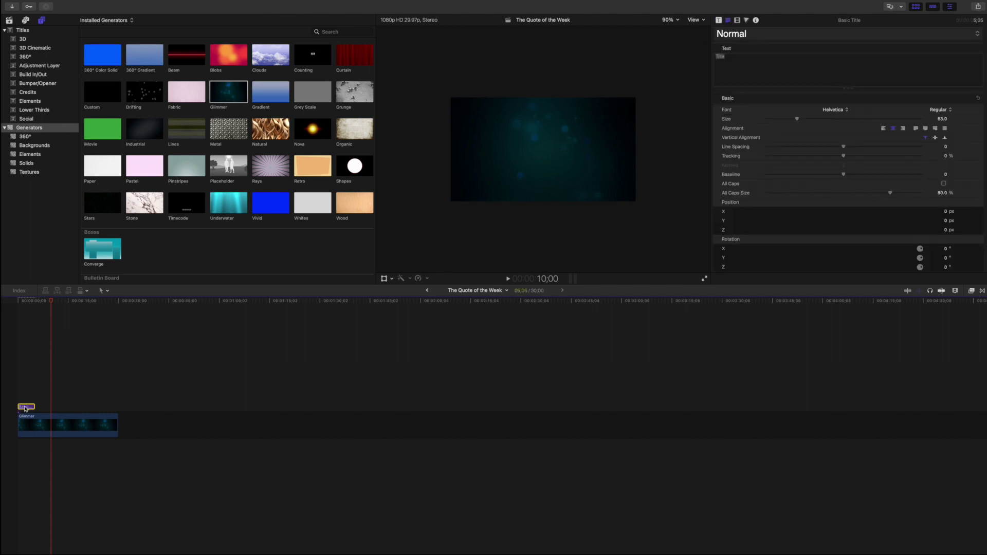
{"action": "left_click_drag", "start_coordinate": [731, 56], "coordinate": [687, 57]}
{"action": "type", "text": "The"}
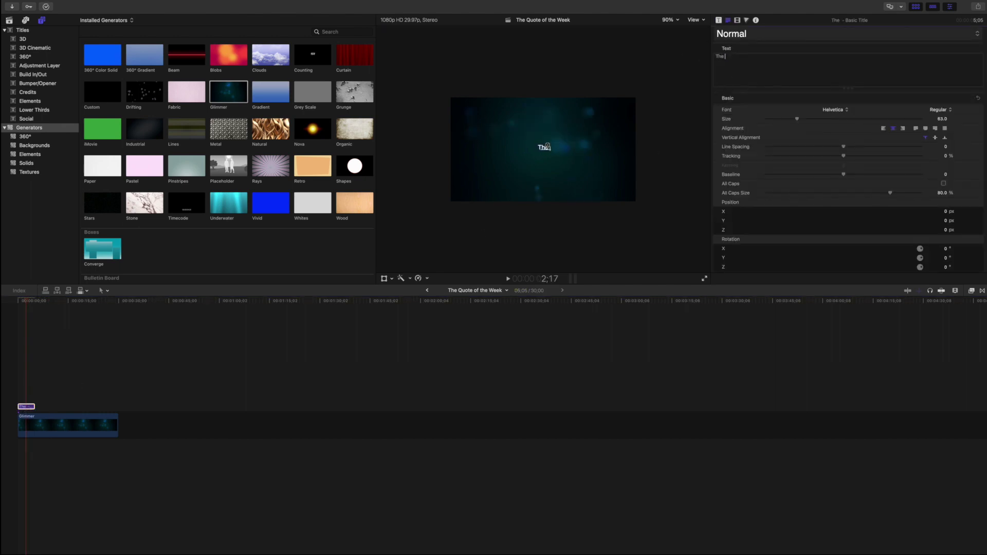
{"action": "type", "text": " Quote o the Week"}
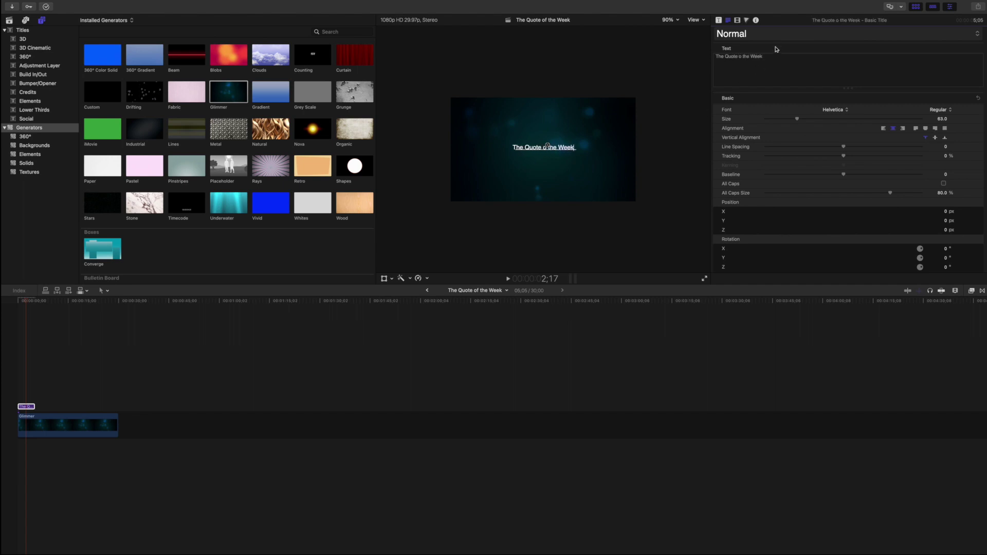
{"action": "left_click", "coordinate": [742, 55]}
{"action": "type", "text": "f"}
- Set the whole title text to the Misadventures font and enlarge it to about 159
{"action": "key", "text": "super+a"}
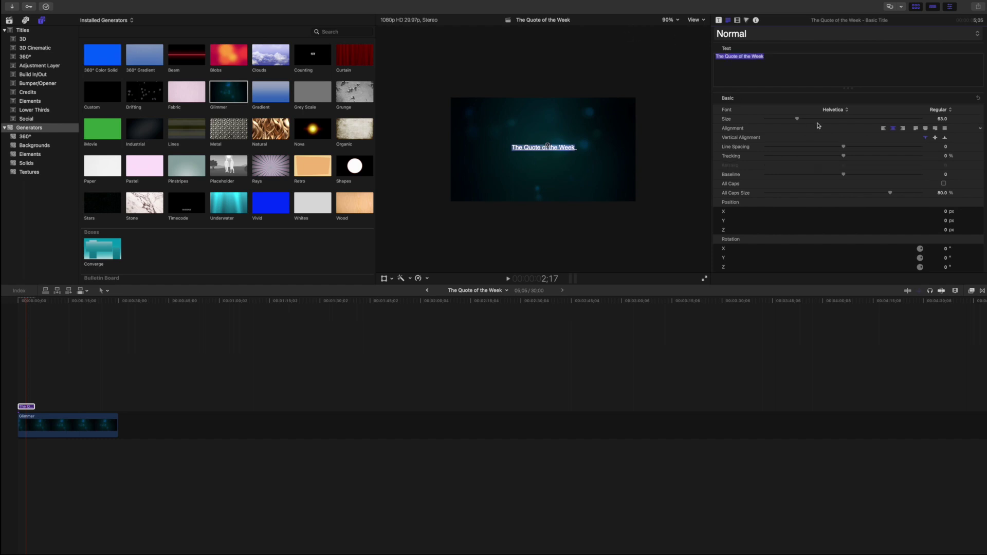
{"action": "left_click", "coordinate": [828, 111]}
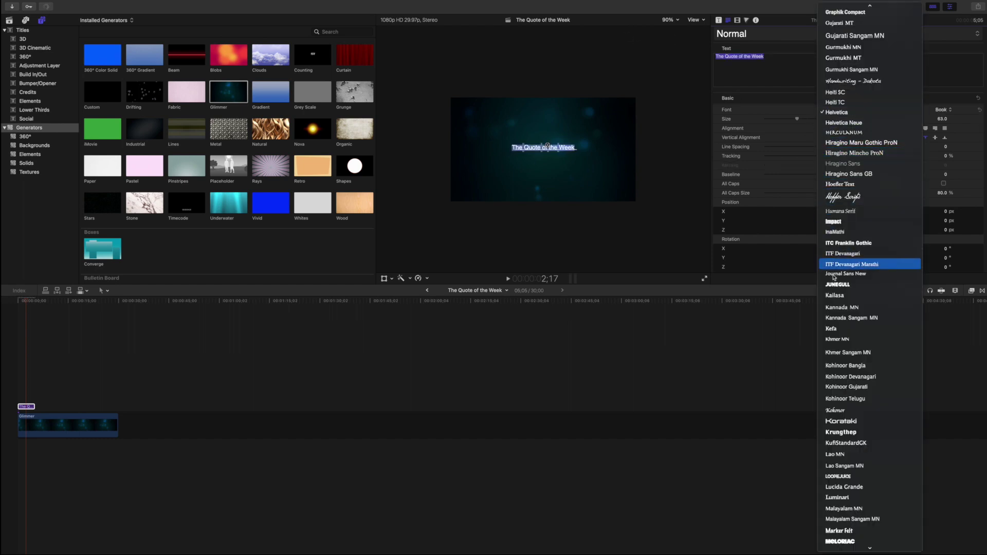
{"action": "scroll", "coordinate": [831, 371], "scroll_direction": "down", "scroll_amount": 5}
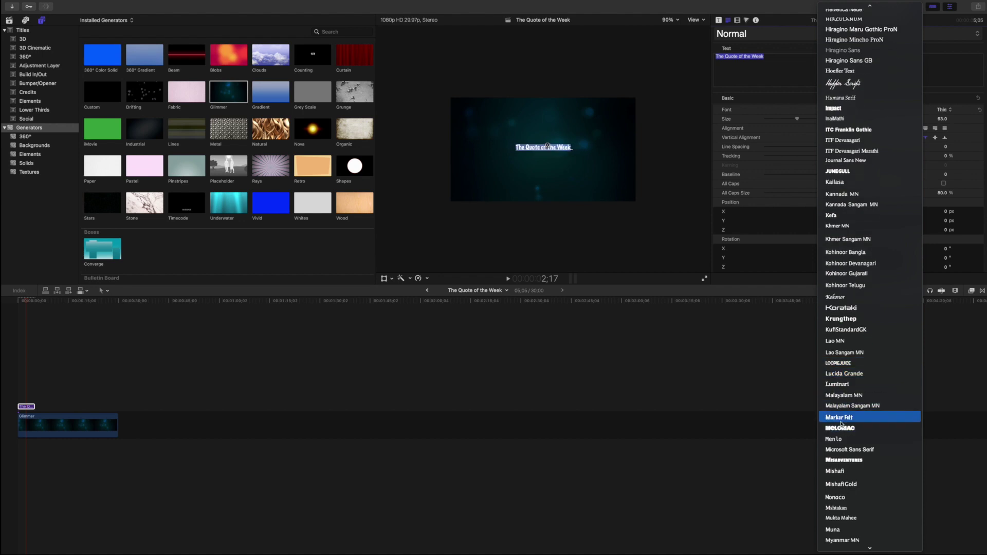
{"action": "left_click", "coordinate": [841, 462]}
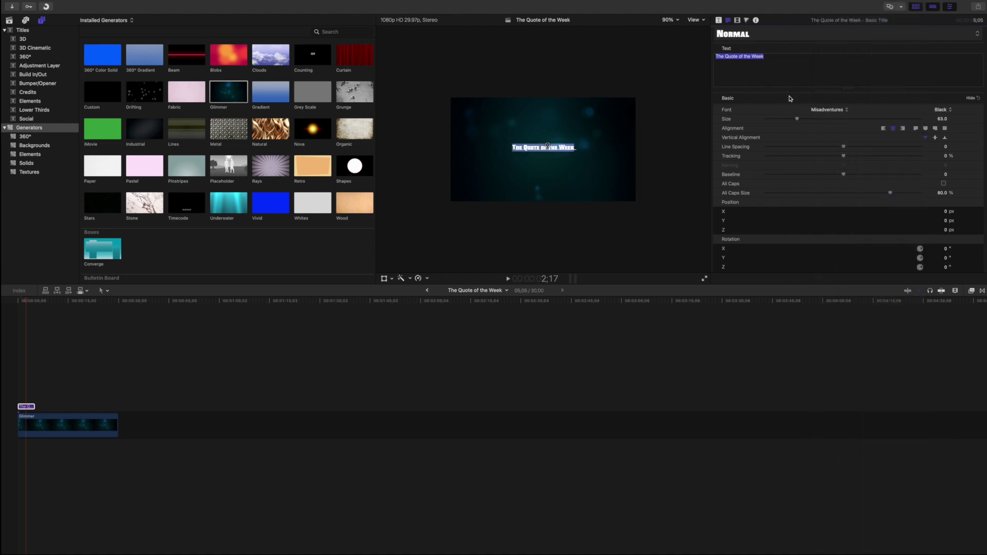
{"action": "left_click_drag", "start_coordinate": [797, 120], "coordinate": [852, 122]}
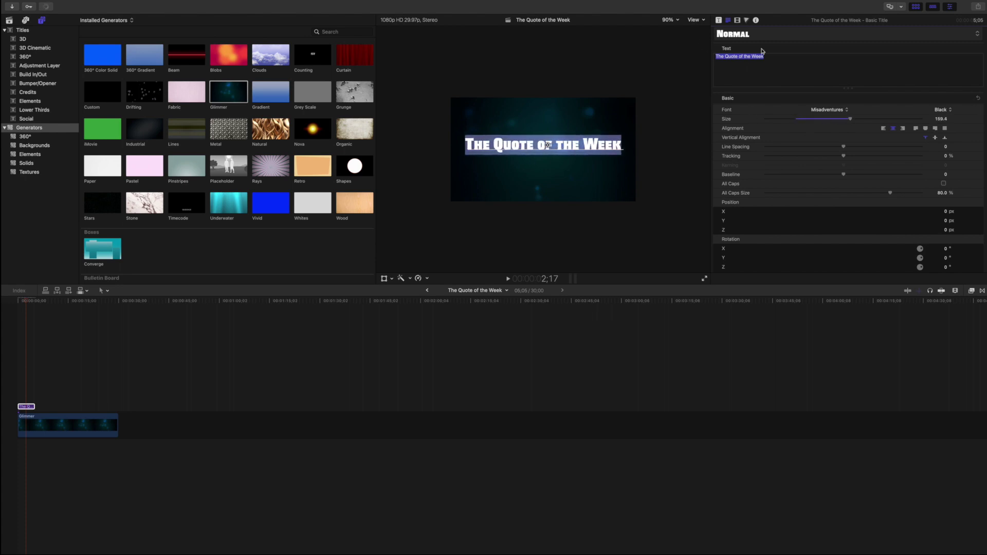
- Try the Synchro Bold text preset and a 2D style on the title text
{"action": "left_click", "coordinate": [766, 33]}
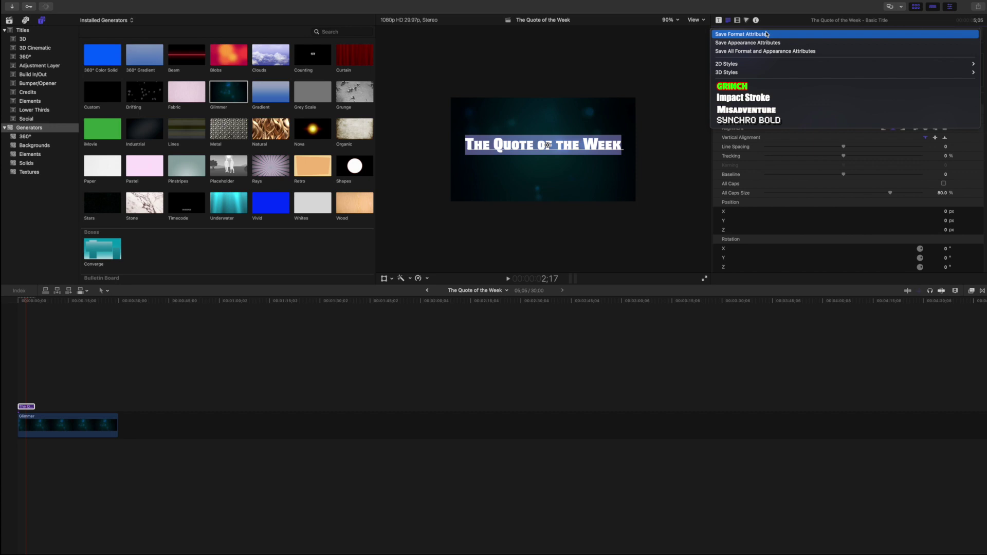
{"action": "left_click", "coordinate": [762, 122]}
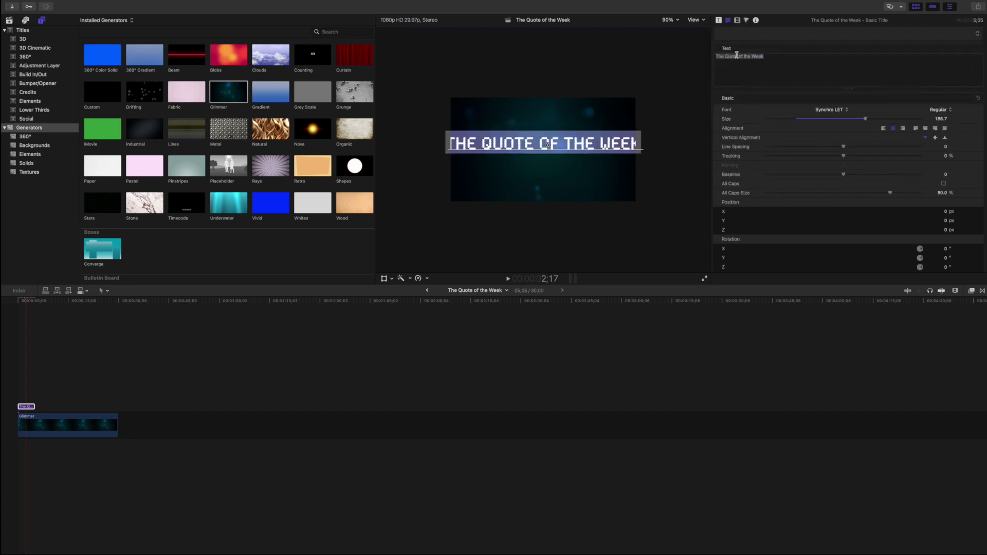
{"action": "left_click", "coordinate": [765, 34]}
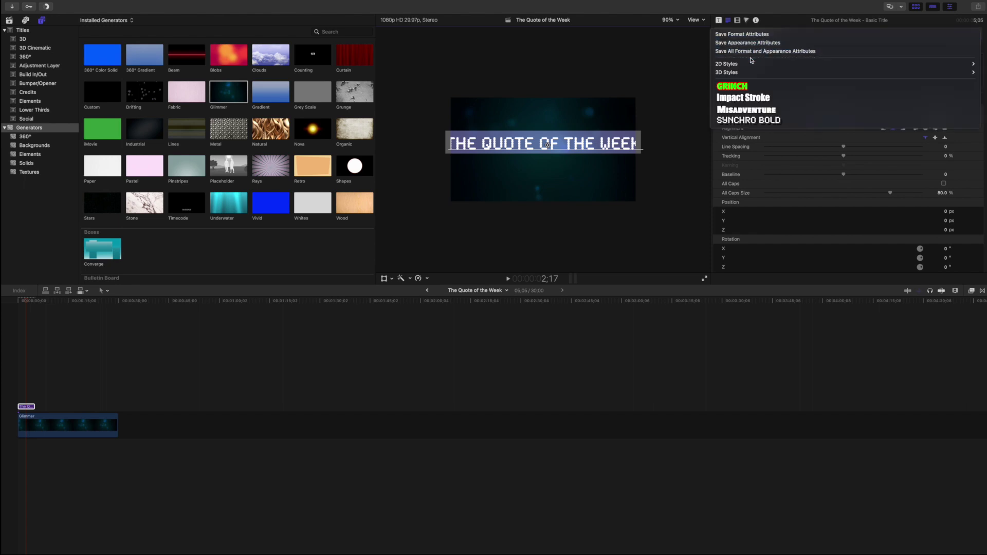
{"action": "mouse_move", "coordinate": [748, 65]}
{"action": "left_click", "coordinate": [669, 76]}
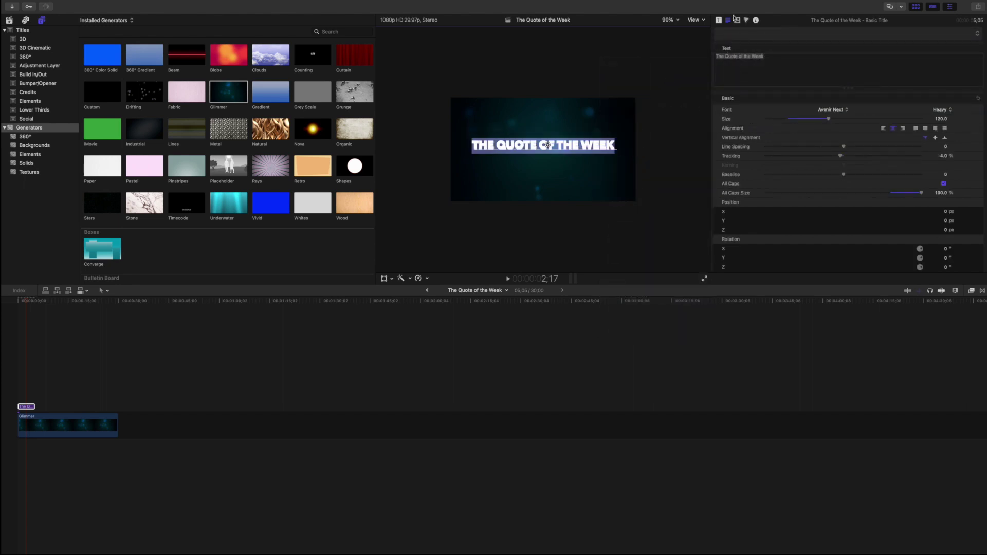
- Apply the Chiseled 3D style to the title text and reduce its size to about 133 so it fits the frame
{"action": "left_click", "coordinate": [745, 34]}
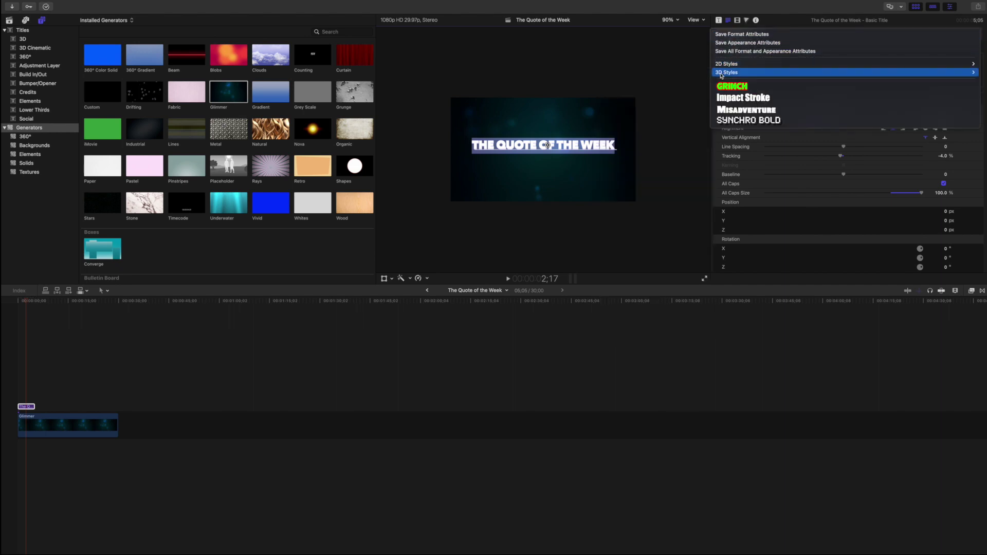
{"action": "mouse_move", "coordinate": [730, 72]}
{"action": "left_click", "coordinate": [659, 132]}
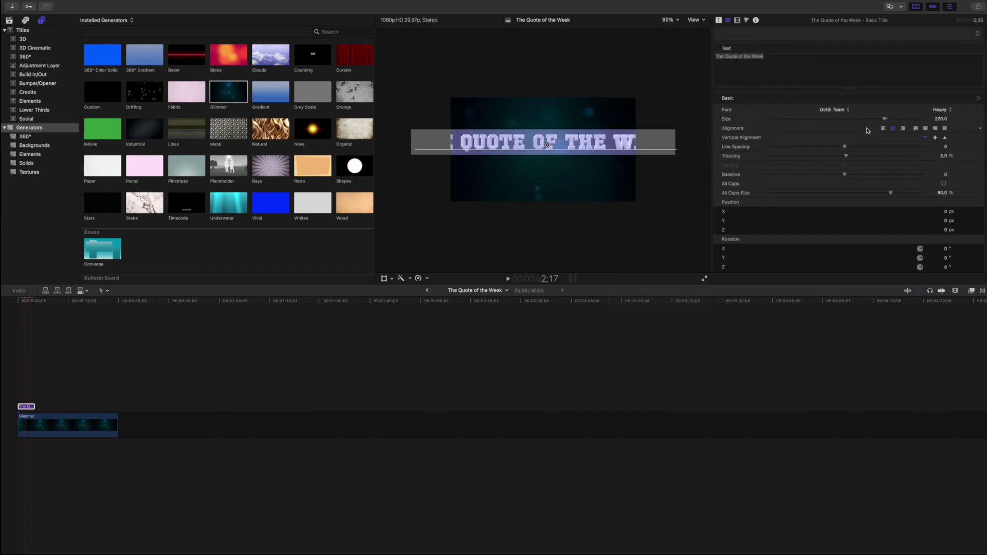
{"action": "left_click_drag", "start_coordinate": [885, 120], "coordinate": [837, 123]}
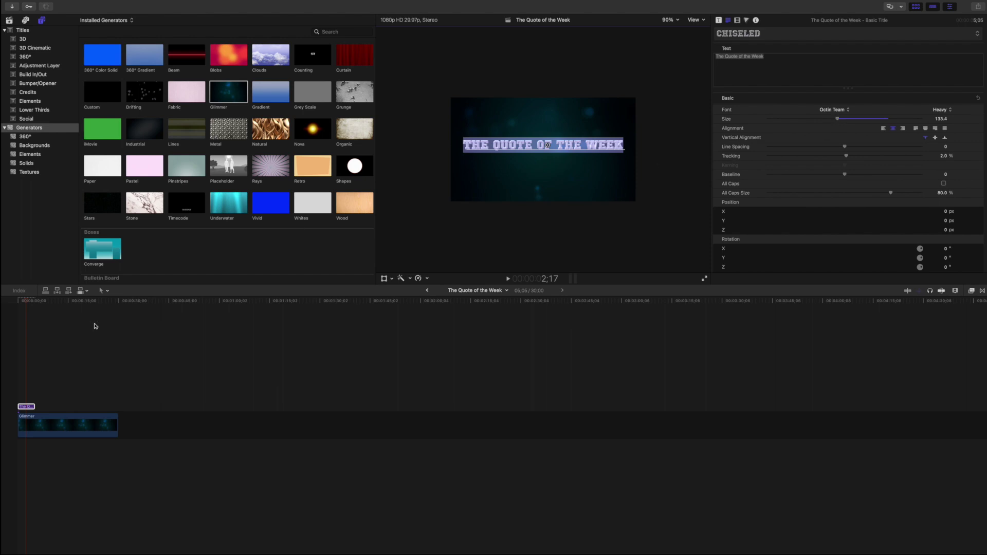
- Play the timeline from the start to preview the title over the Glimmer background
{"action": "left_click", "coordinate": [14, 375]}
{"action": "key", "text": "space"}
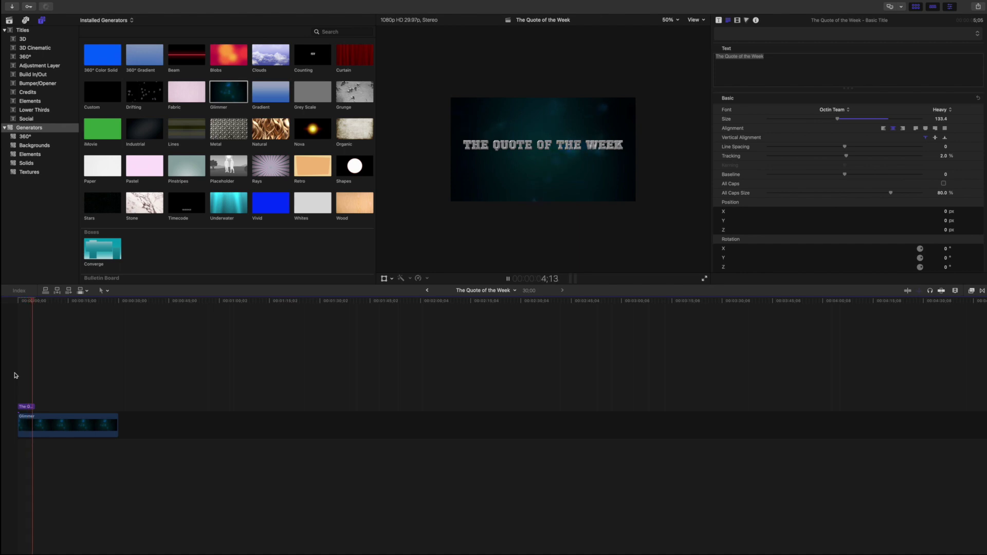
{"action": "key", "text": "space"}
- Trim the Glimmer clip and the title above it so both end together at about 4;28
{"action": "left_click_drag", "start_coordinate": [116, 417], "coordinate": [32, 417]}
{"action": "left_click", "coordinate": [23, 382]}
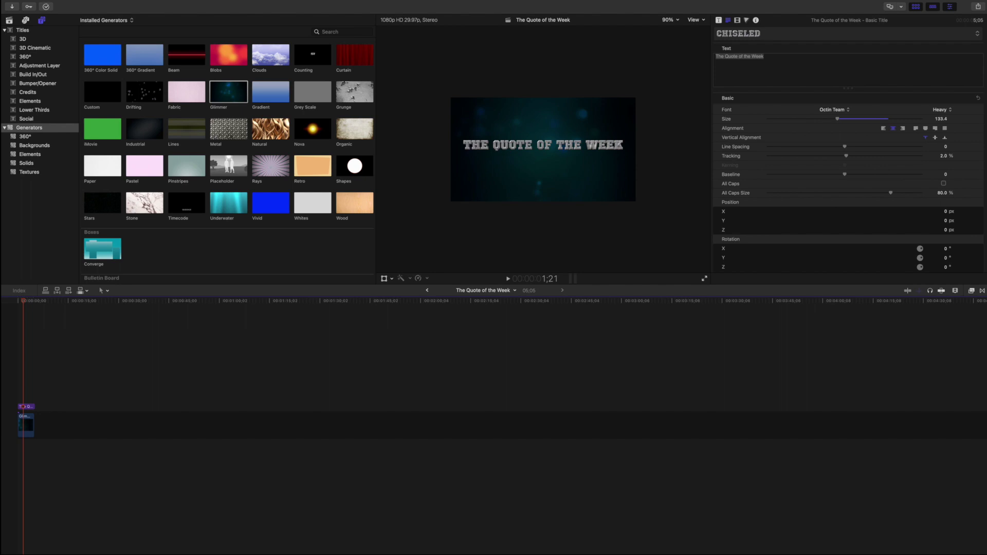
{"action": "left_click", "coordinate": [957, 292]}
{"action": "left_click_drag", "start_coordinate": [964, 310], "coordinate": [923, 309]}
{"action": "left_click_drag", "start_coordinate": [381, 407], "coordinate": [355, 409]}
{"action": "scroll", "coordinate": [284, 388], "scroll_direction": "left", "scroll_amount": 5}
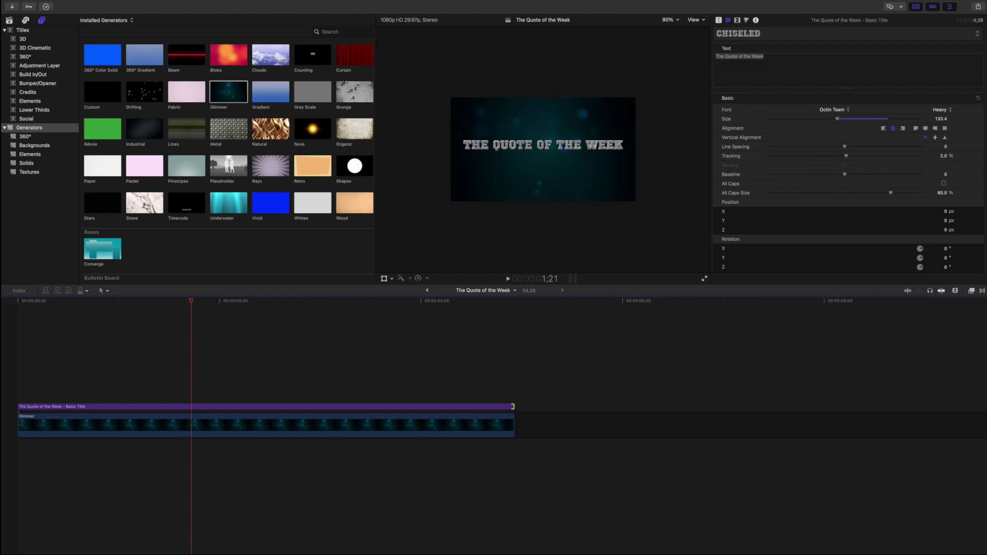
- Import the clips MVI_9990 and MVI_9994 from the EOS_DIGITAL camera into the Media Arts Tutorials event
{"action": "key", "text": "super+i"}
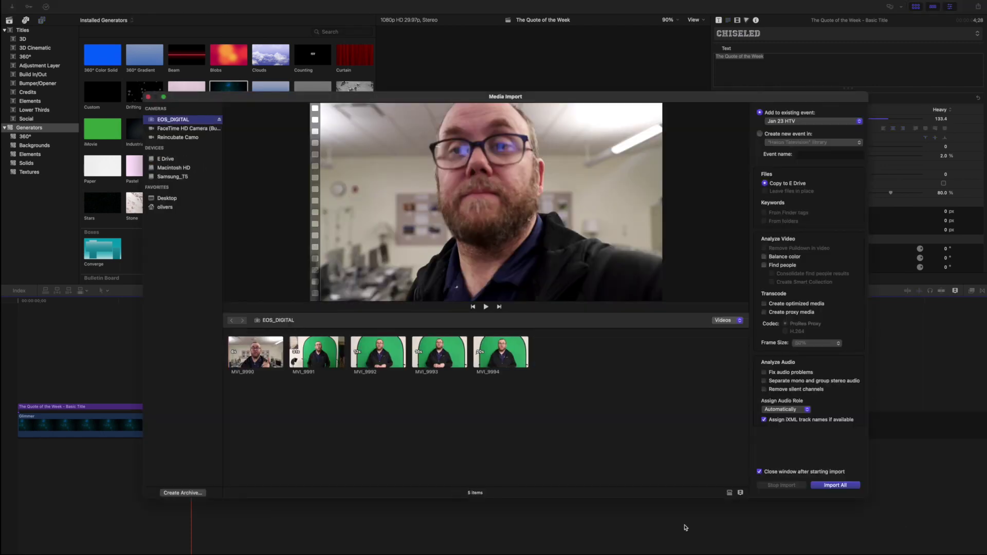
{"action": "left_click", "coordinate": [260, 355]}
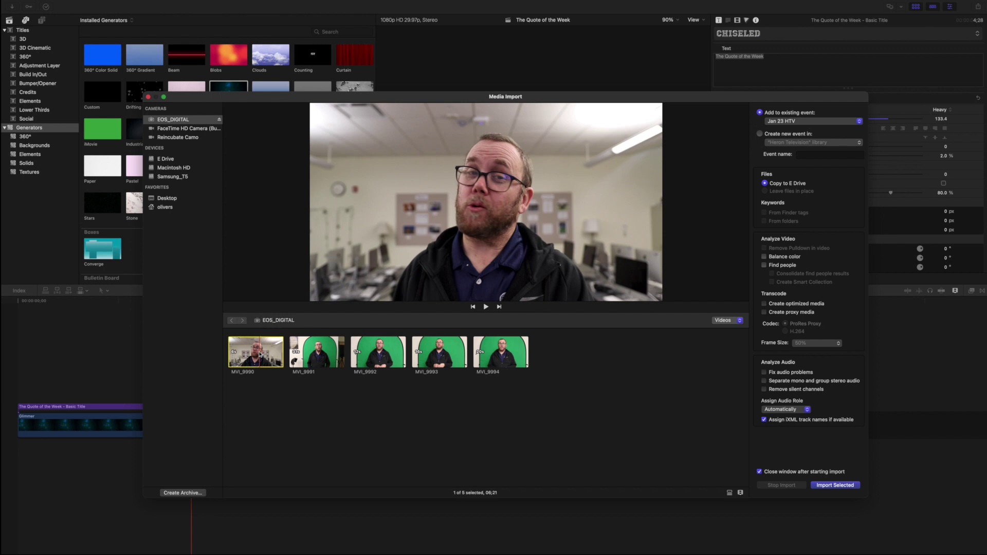
{"action": "left_click", "coordinate": [502, 354], "text": "super"}
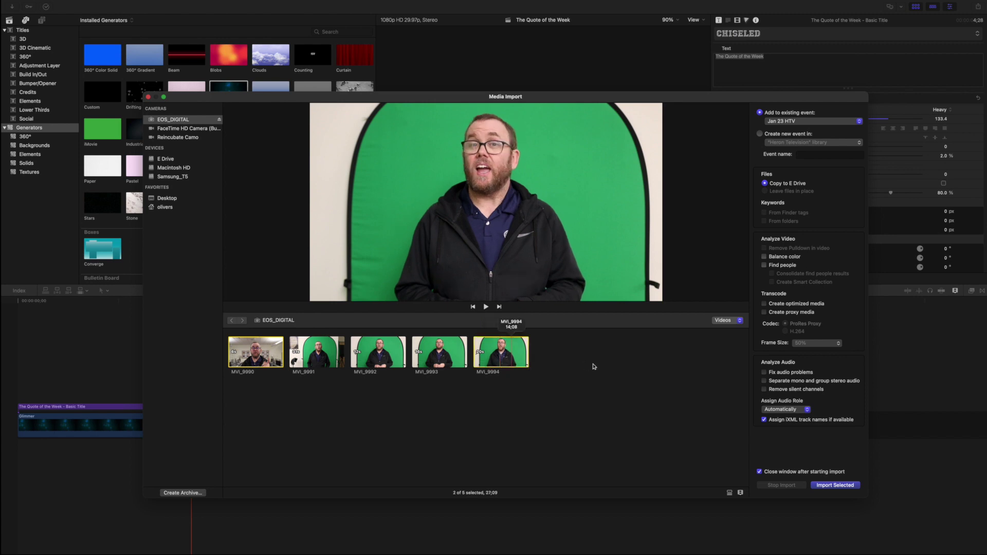
{"action": "left_click", "coordinate": [793, 124]}
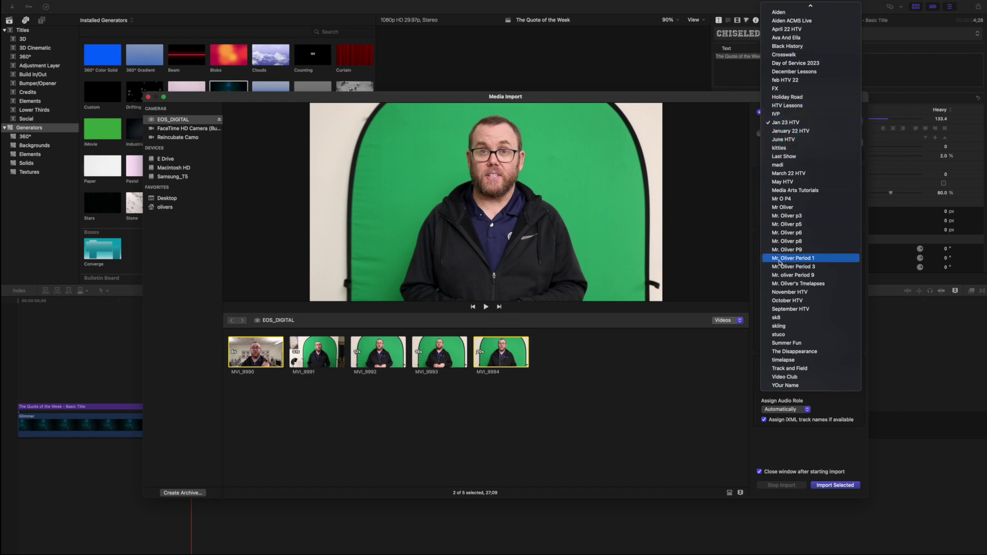
{"action": "left_click", "coordinate": [782, 191]}
{"action": "left_click", "coordinate": [836, 485]}
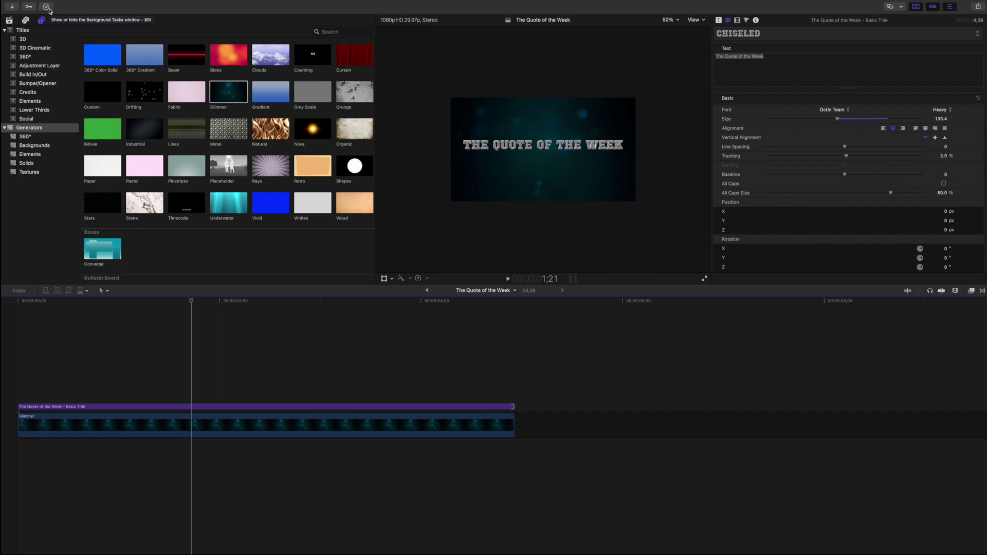
- Mark a section of the MVI_9990 clip about 4;05 long and insert it at the timeline start, ahead of the Glimmer clip
{"action": "left_click", "coordinate": [9, 22]}
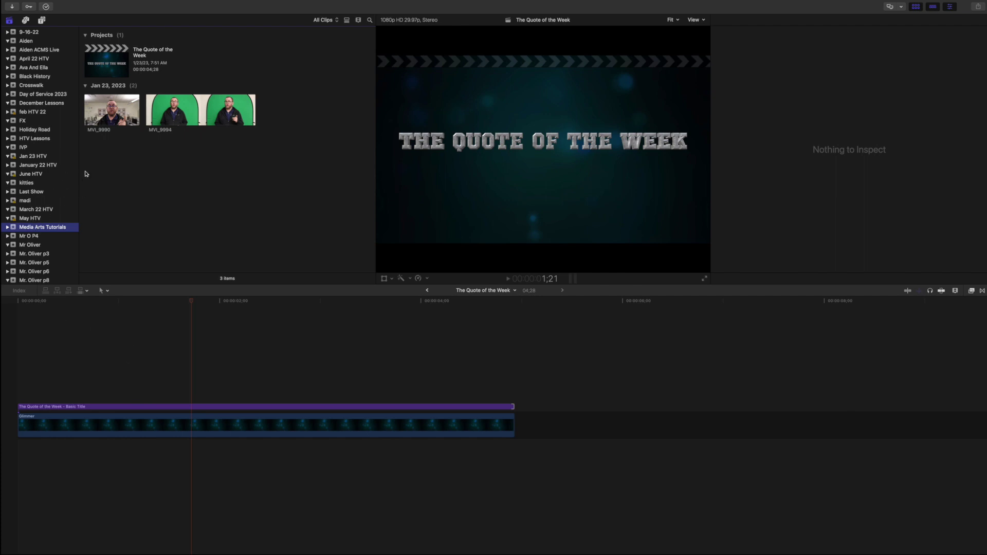
{"action": "left_click", "coordinate": [109, 114]}
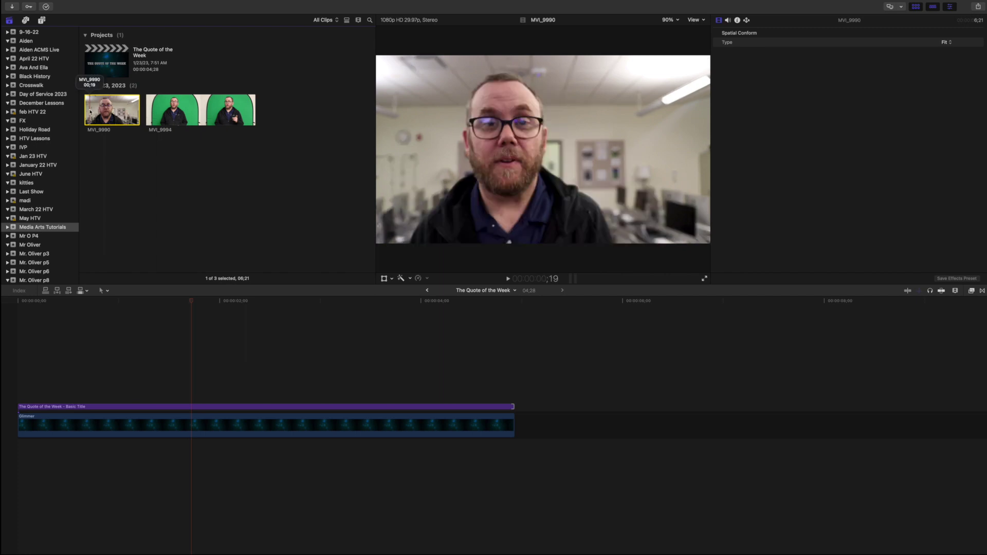
{"action": "key", "text": "space"}
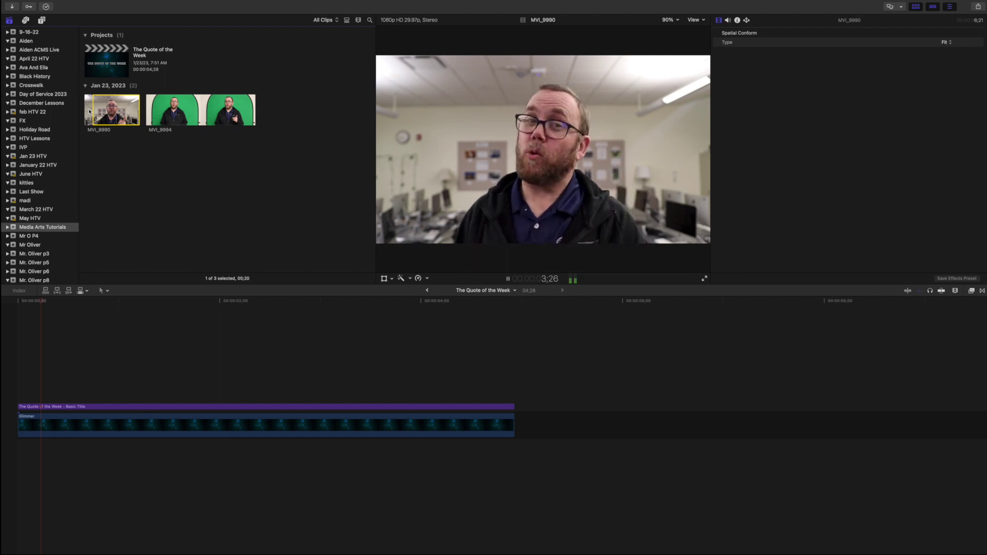
{"action": "key", "text": "space"}
{"action": "key", "text": "o"}
{"action": "left_click_drag", "start_coordinate": [90, 121], "coordinate": [15, 421]}
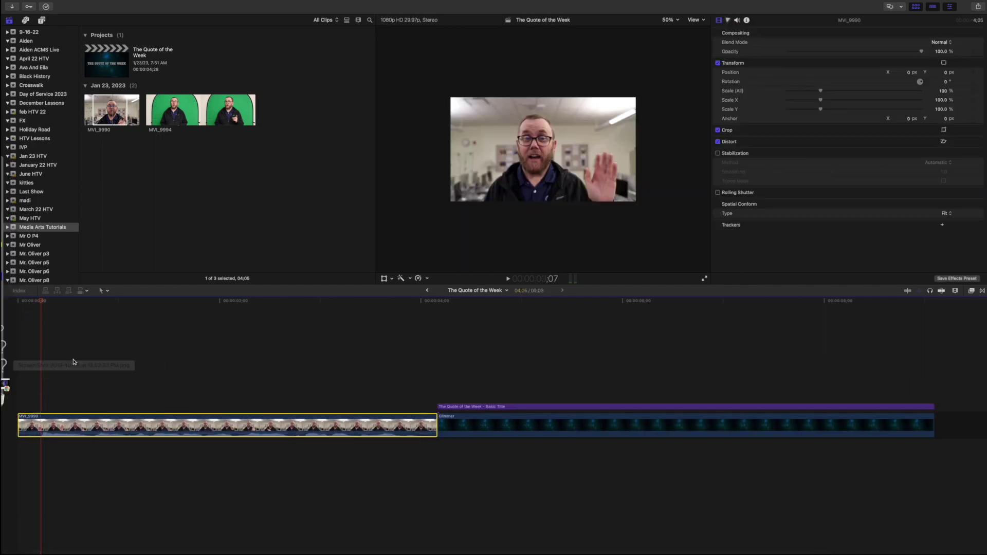
- Play the timeline from the start to preview the cut from MVI_9990 into the title sequence
{"action": "left_click", "coordinate": [32, 359]}
{"action": "key", "text": "space"}
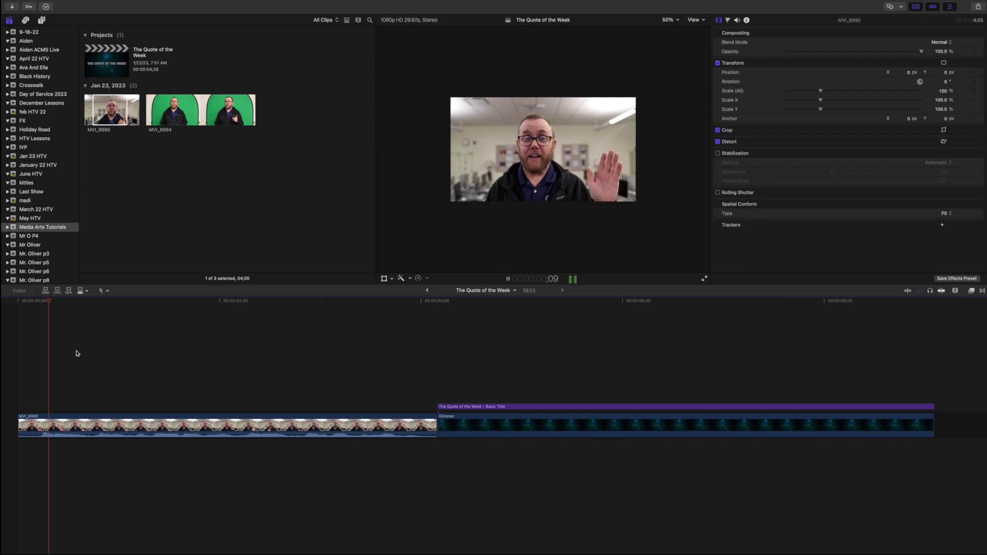
{"action": "scroll", "coordinate": [248, 307], "scroll_direction": "right", "scroll_amount": 5}
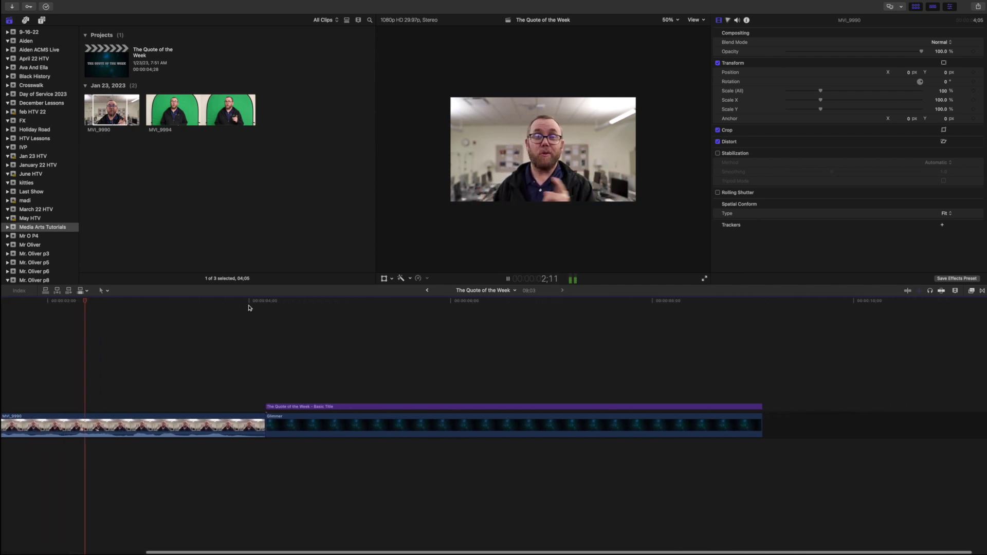
{"action": "scroll", "coordinate": [248, 308], "scroll_direction": "right", "scroll_amount": 1}
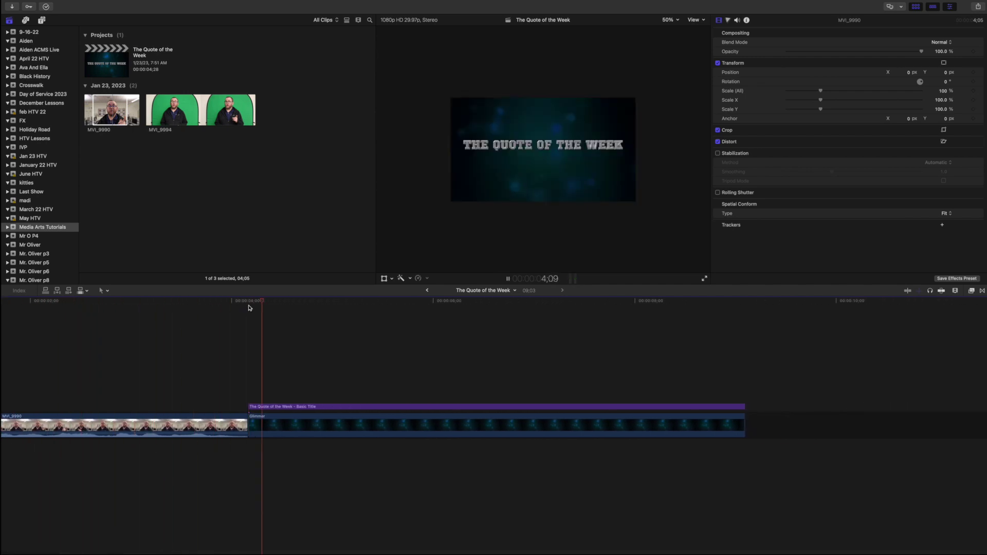
{"action": "key", "text": "space"}
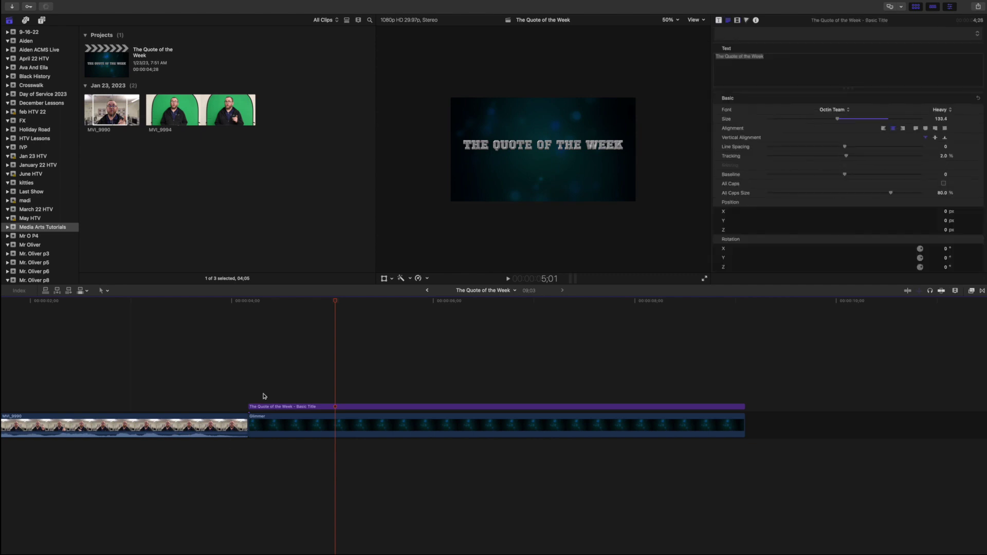
- Add the Converge generator to the primary storyline directly after the Glimmer clip
{"action": "key", "text": "super+minus"}
{"action": "key", "text": "super+minus"}
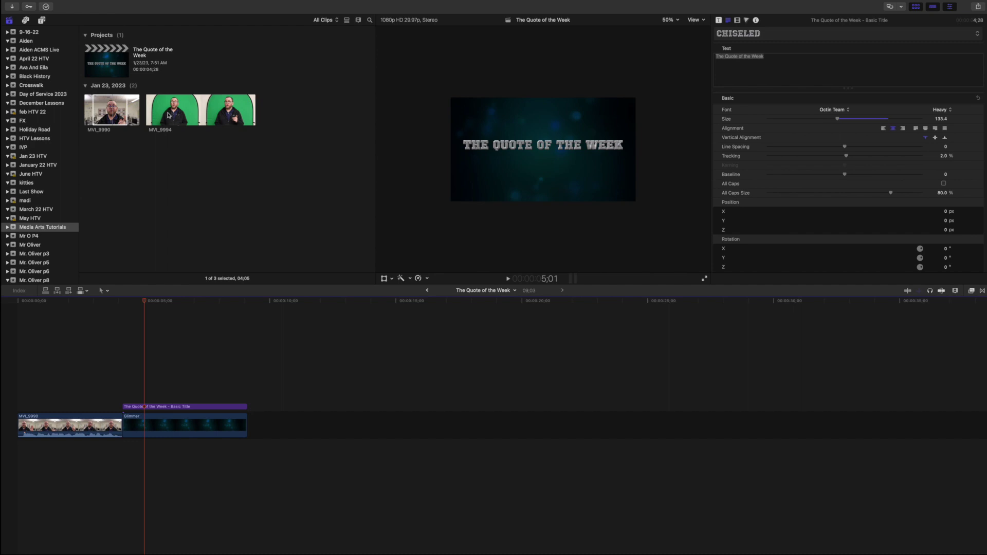
{"action": "left_click_drag", "start_coordinate": [145, 304], "coordinate": [214, 312]}
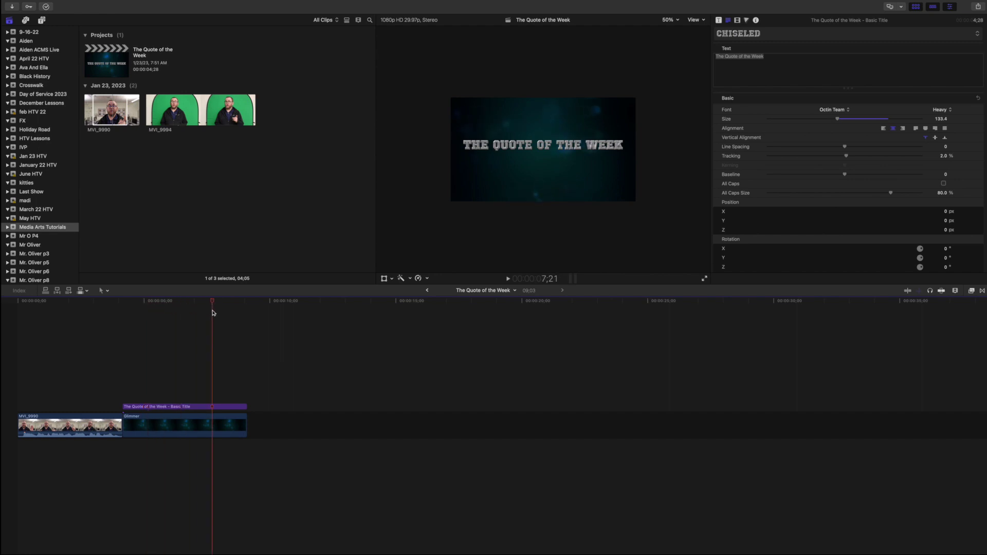
{"action": "left_click", "coordinate": [41, 20]}
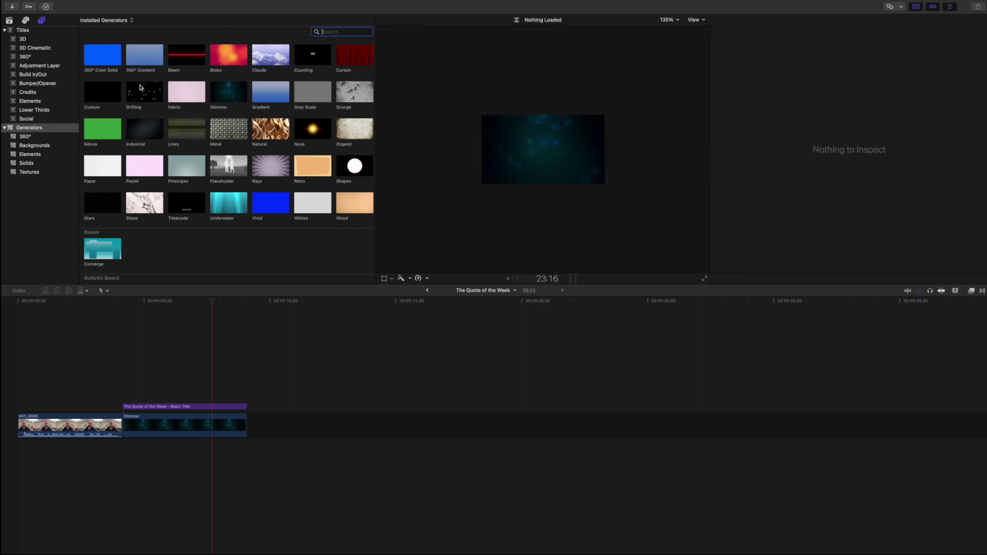
{"action": "left_click", "coordinate": [97, 256]}
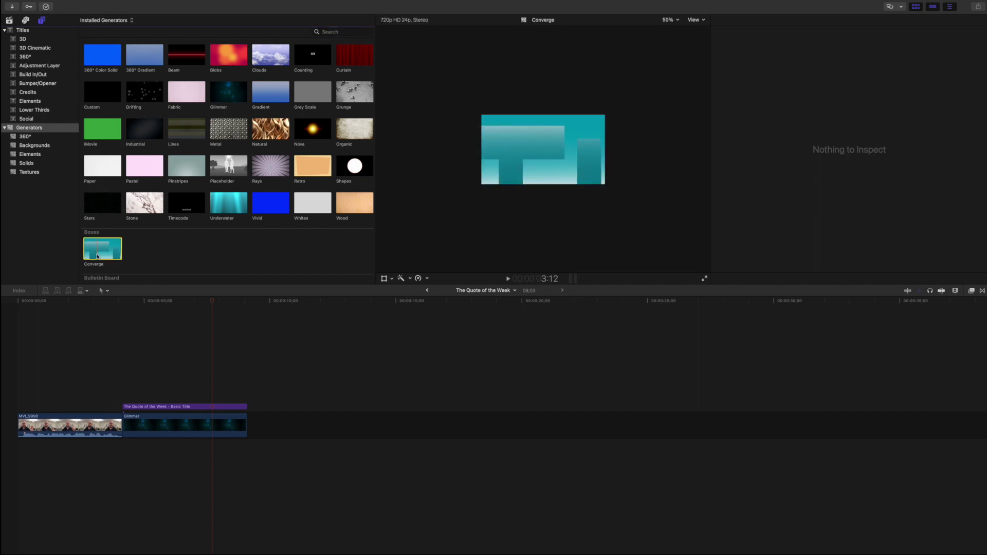
{"action": "left_click_drag", "start_coordinate": [97, 256], "coordinate": [252, 425]}
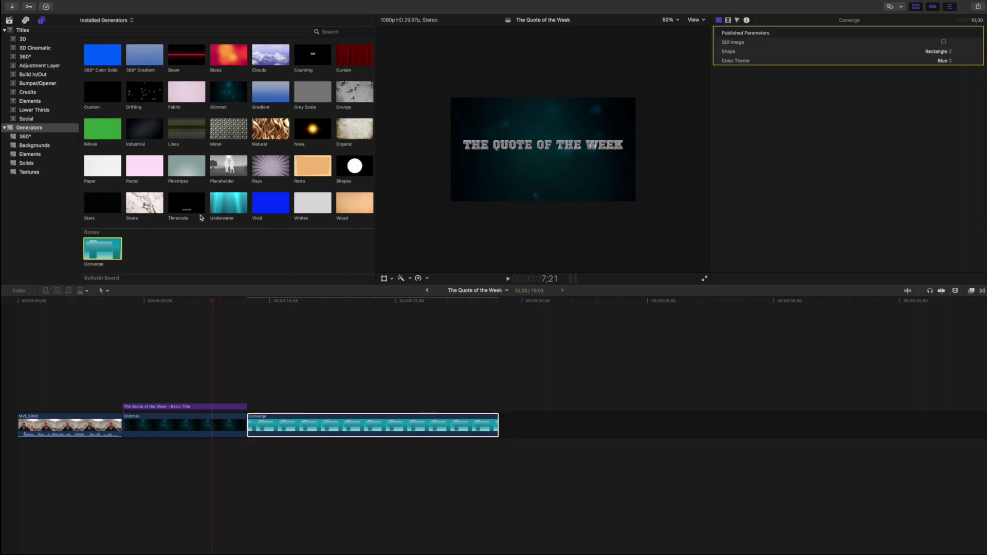
- Review the green-screen clip MVI_9994 and mark the section from 3;09 to about 18;01
{"action": "mouse_move", "coordinate": [37, 2]}
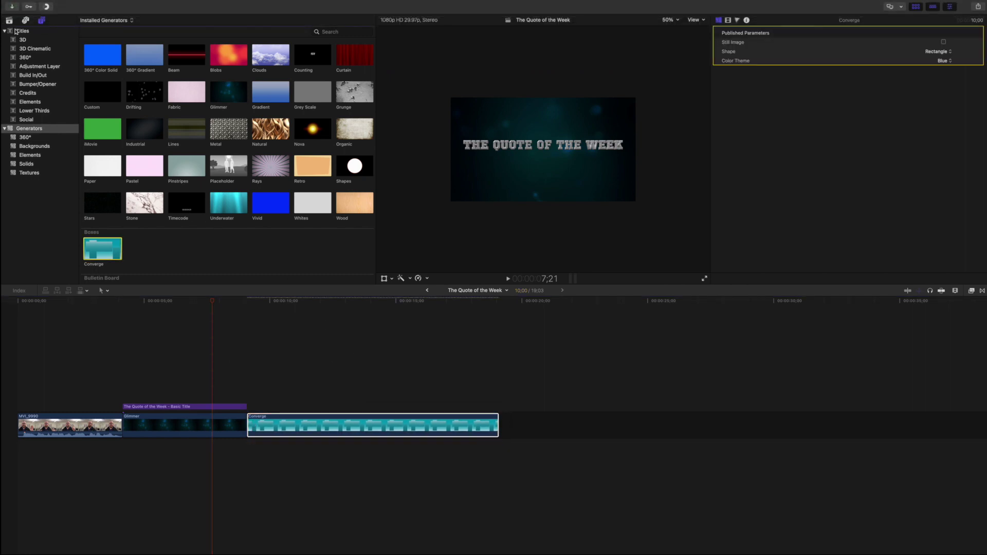
{"action": "left_click", "coordinate": [9, 21]}
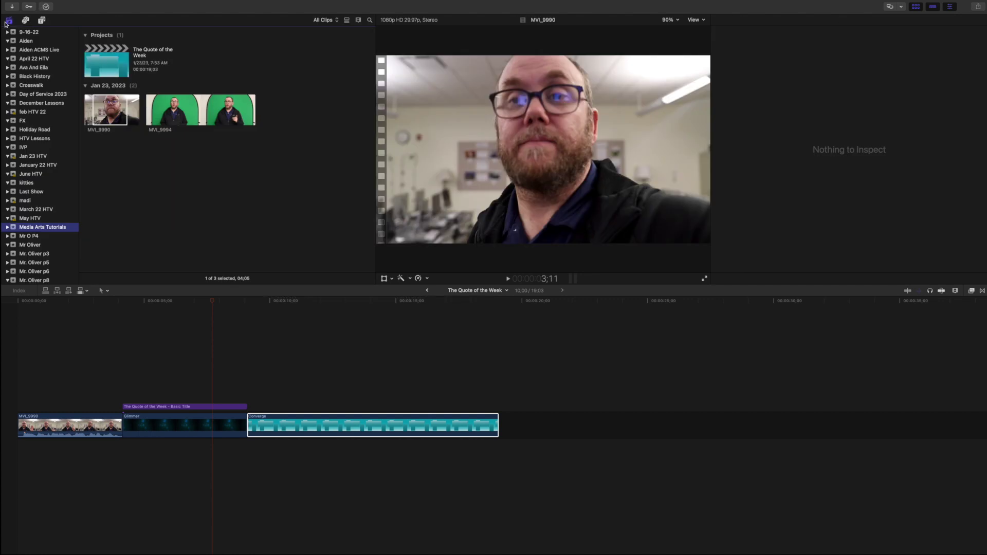
{"action": "left_click", "coordinate": [201, 115]}
{"action": "key", "text": "space"}
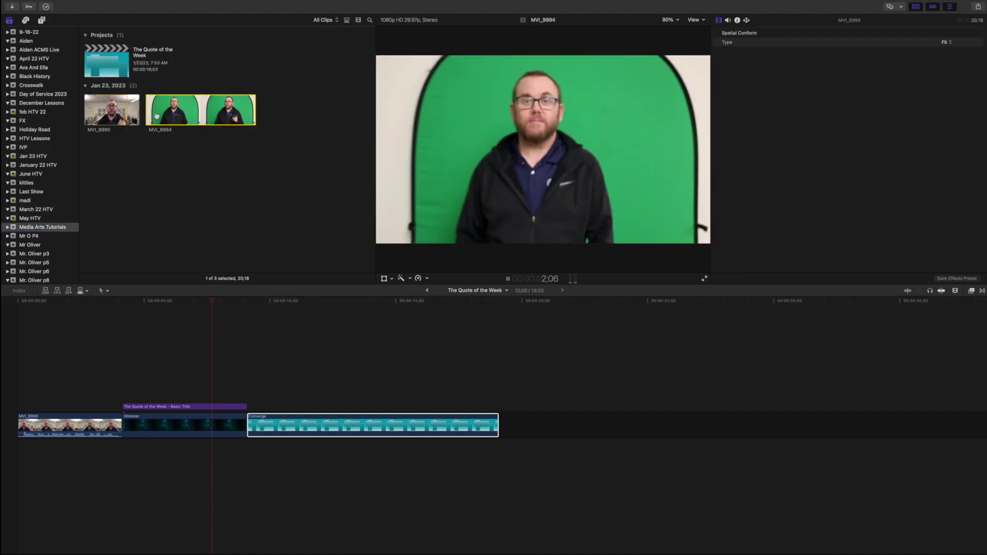
{"action": "key", "text": "space"}
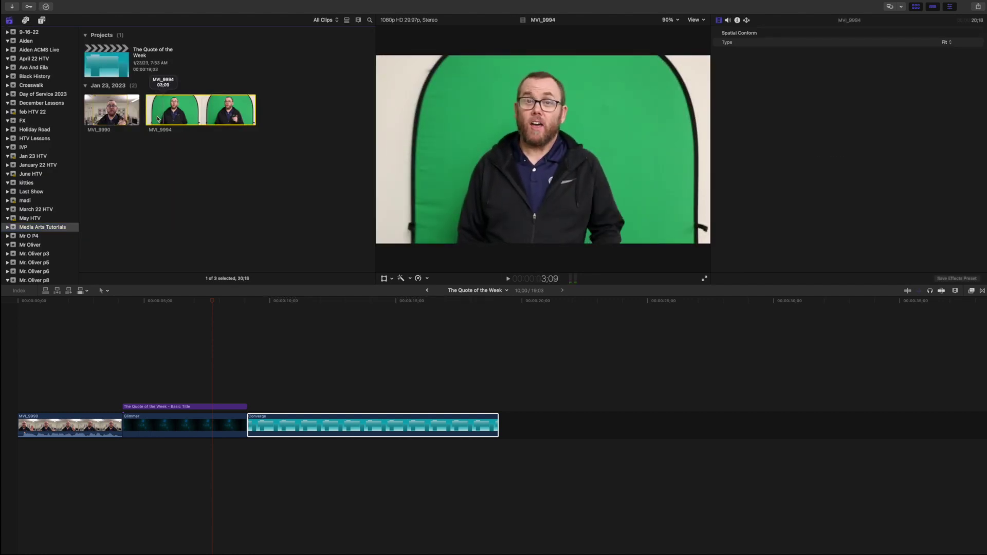
{"action": "key", "text": "i"}
{"action": "key", "text": "space"}
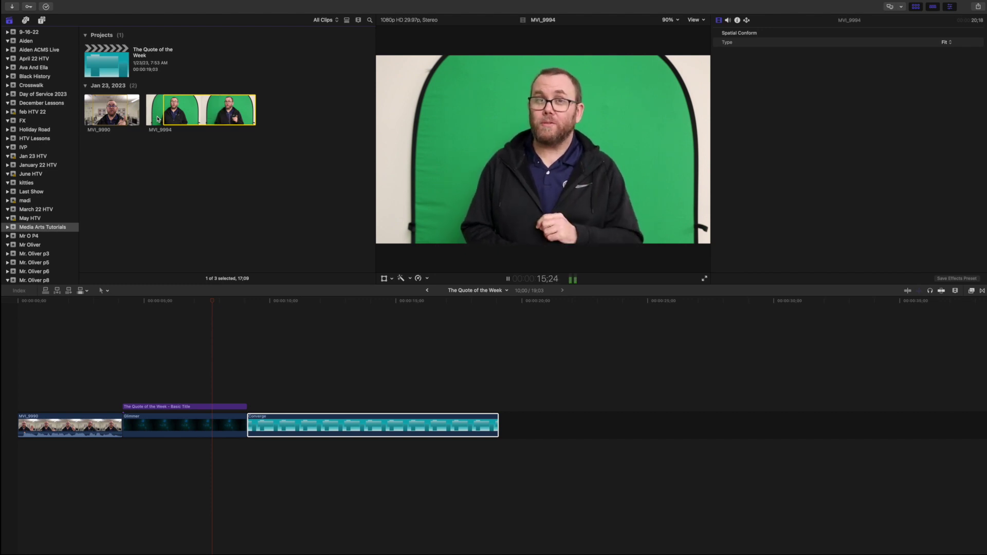
{"action": "key", "text": "space"}
{"action": "key", "text": "o"}
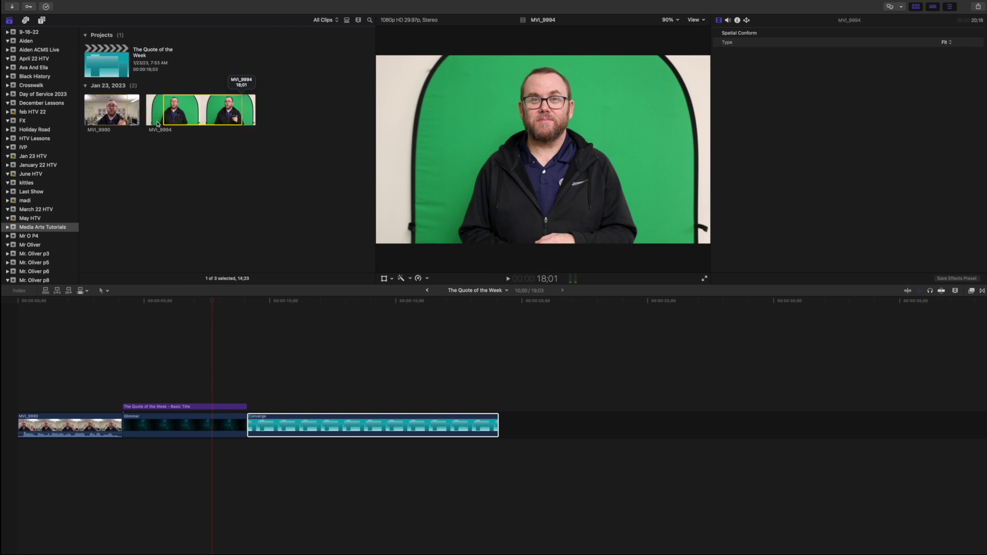
- Place the marked MVI_9994 section above the start of the Converge clip and extend Converge so both end together
{"action": "left_click_drag", "start_coordinate": [186, 113], "coordinate": [249, 389]}
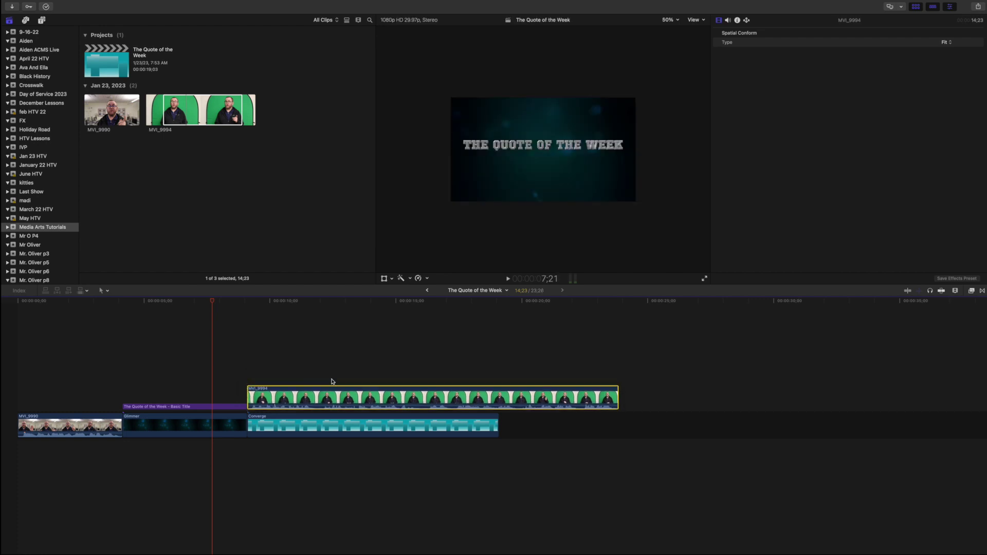
{"action": "left_click_drag", "start_coordinate": [496, 425], "coordinate": [619, 426]}
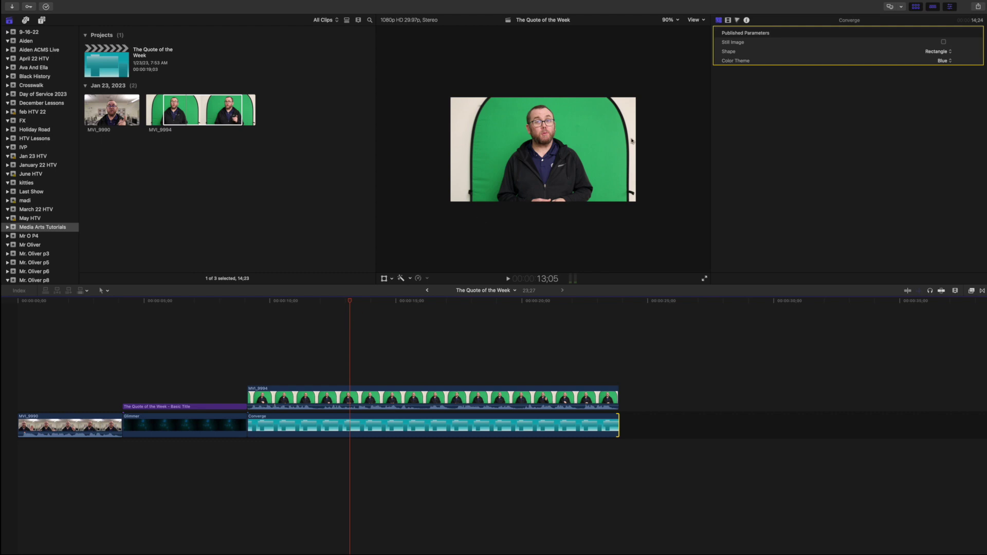
- Apply the Keyer effect to the MVI_9994 timeline clip and check the keyed background at several frames
{"action": "left_click", "coordinate": [354, 400]}
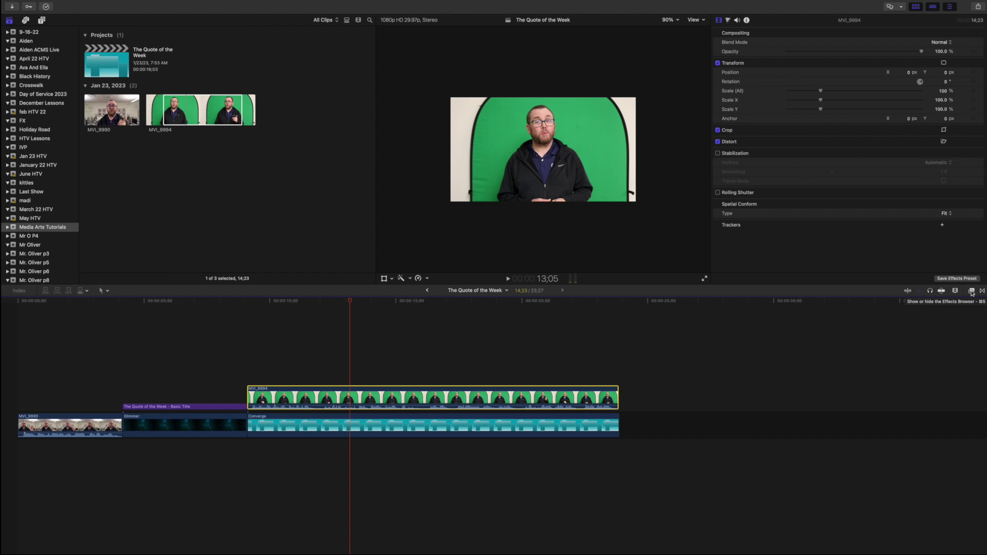
{"action": "left_click", "coordinate": [972, 291]}
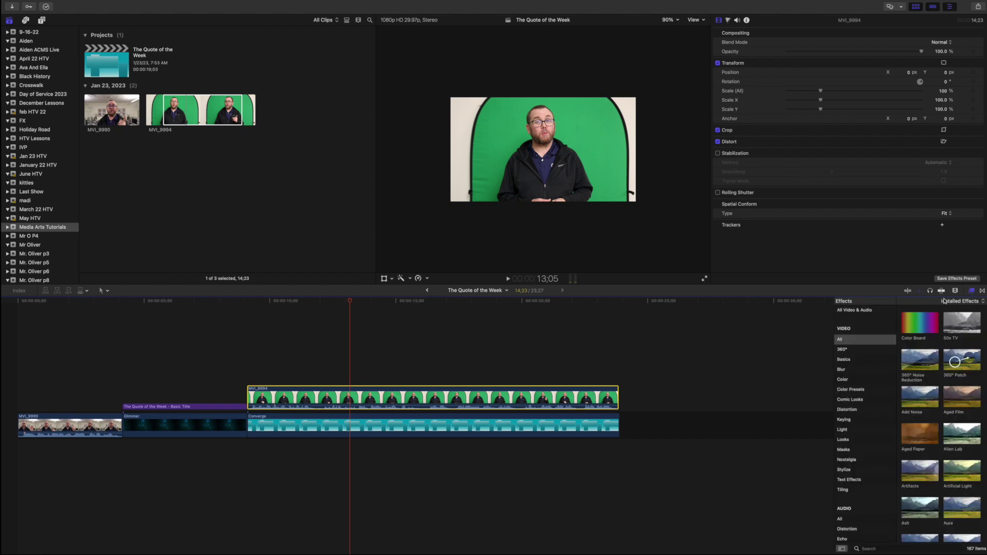
{"action": "left_click", "coordinate": [847, 420]}
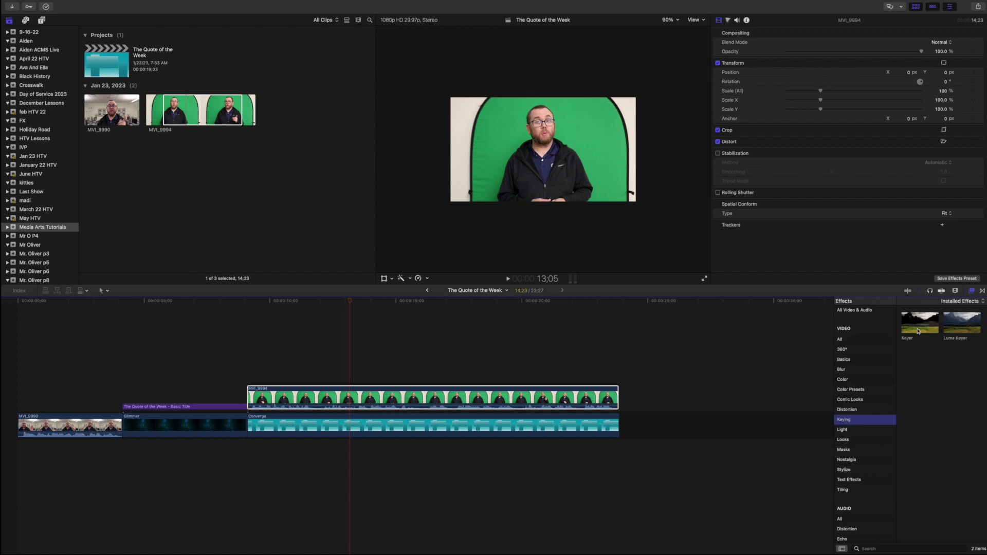
{"action": "left_click_drag", "start_coordinate": [920, 325], "coordinate": [492, 403]}
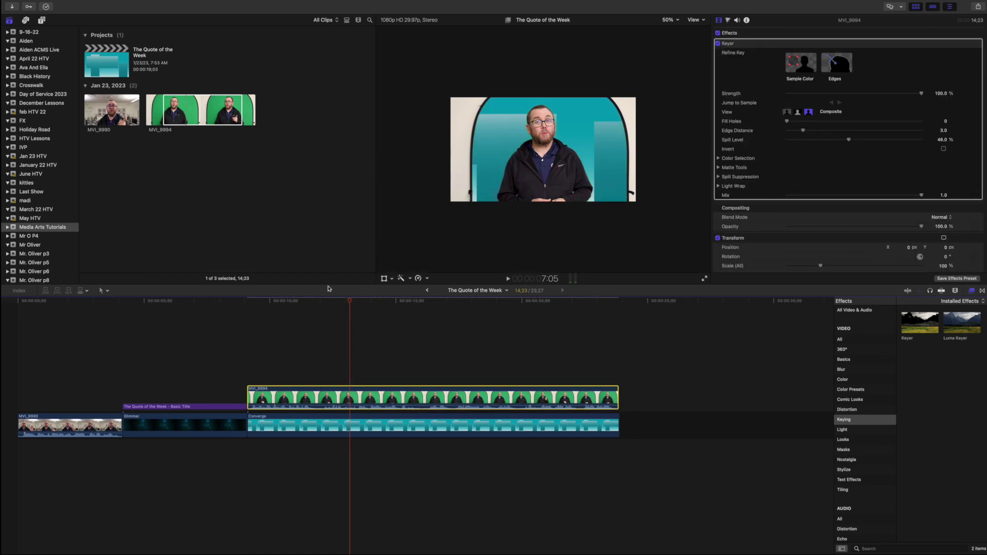
{"action": "left_click_drag", "start_coordinate": [349, 301], "coordinate": [378, 337]}
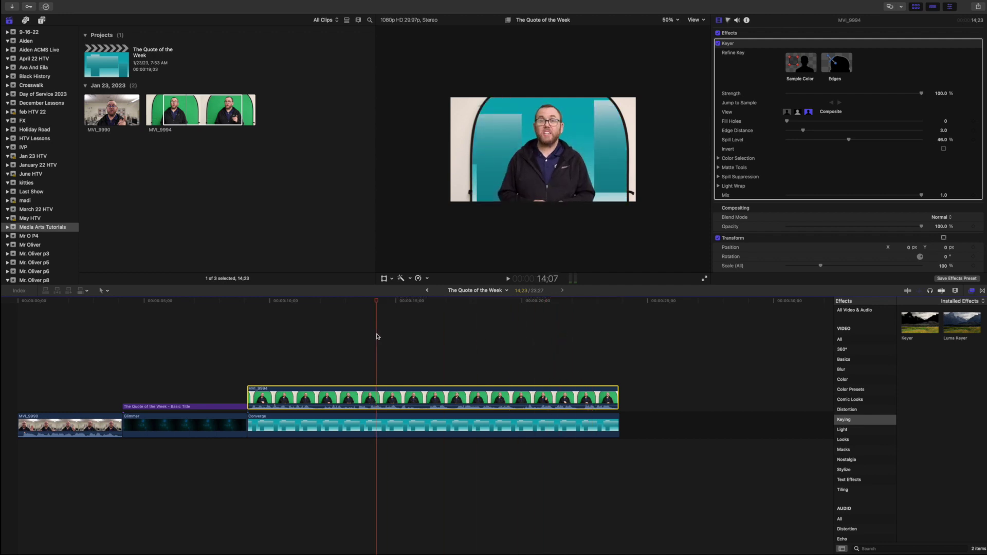
{"action": "left_click_drag", "start_coordinate": [378, 337], "coordinate": [279, 338]}
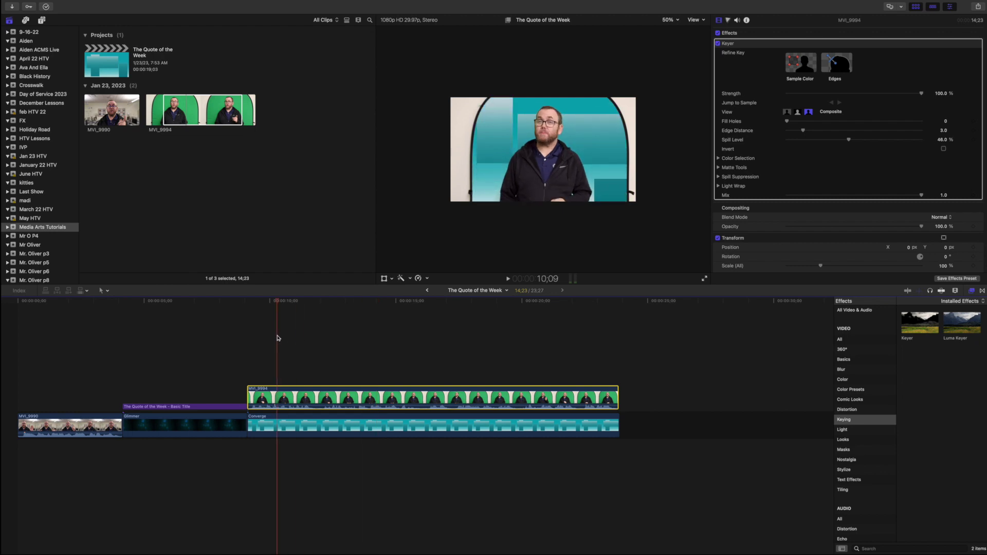
- Trim both sides of the MVI_9994 picture with the Crop tool to cut off the green-screen frame and walls
{"action": "left_click", "coordinate": [393, 280]}
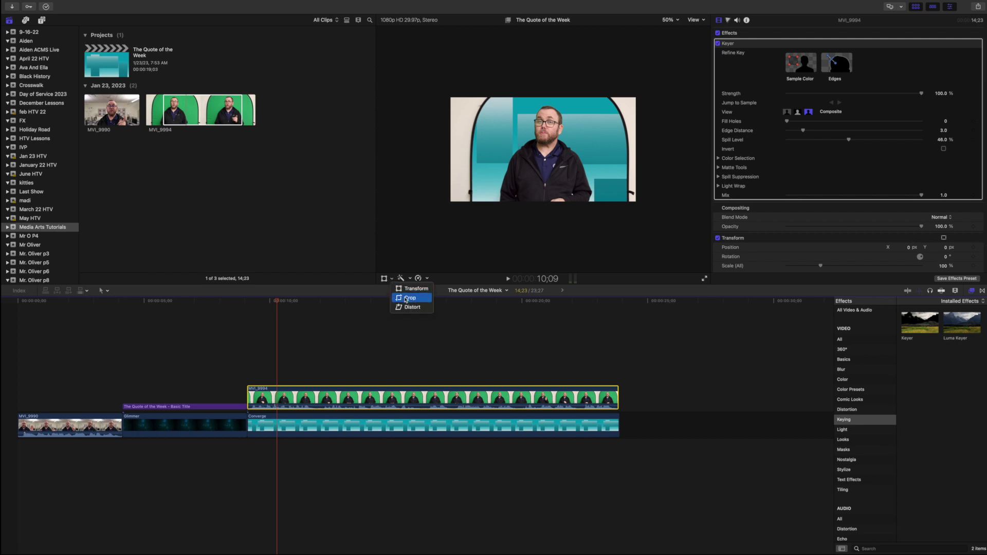
{"action": "left_click", "coordinate": [406, 299]}
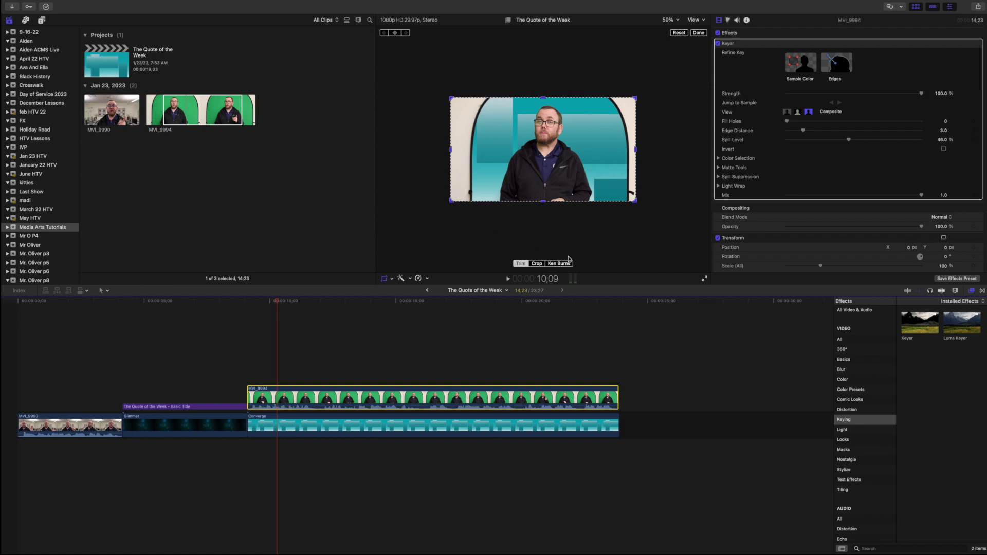
{"action": "left_click_drag", "start_coordinate": [450, 203], "coordinate": [476, 201]}
{"action": "left_click_drag", "start_coordinate": [480, 95], "coordinate": [492, 99]}
{"action": "left_click_drag", "start_coordinate": [638, 101], "coordinate": [603, 97]}
- Play the timeline from the title through the keyed MVI_9994 clip and review a frame around 19;00
{"action": "left_click", "coordinate": [209, 353]}
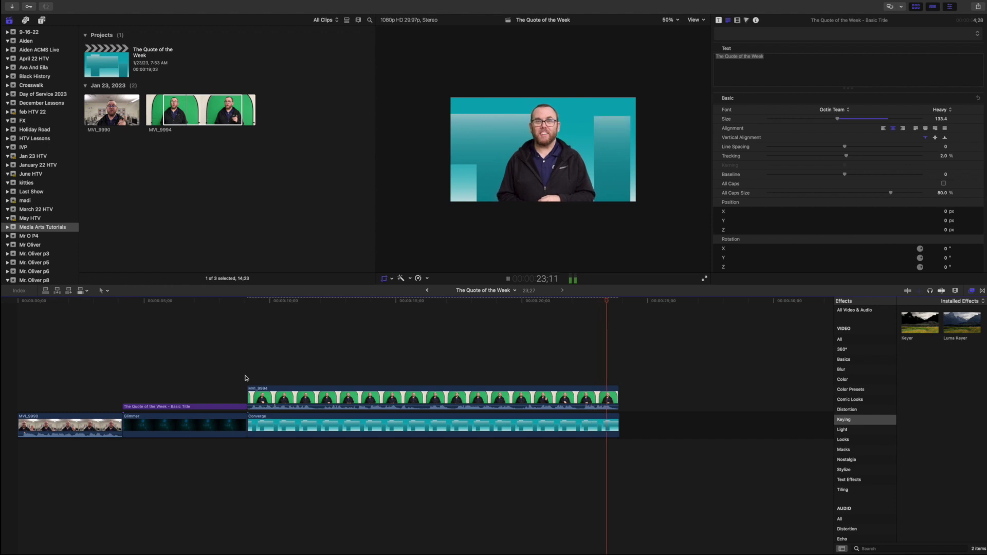
{"action": "key", "text": "shift+c"}
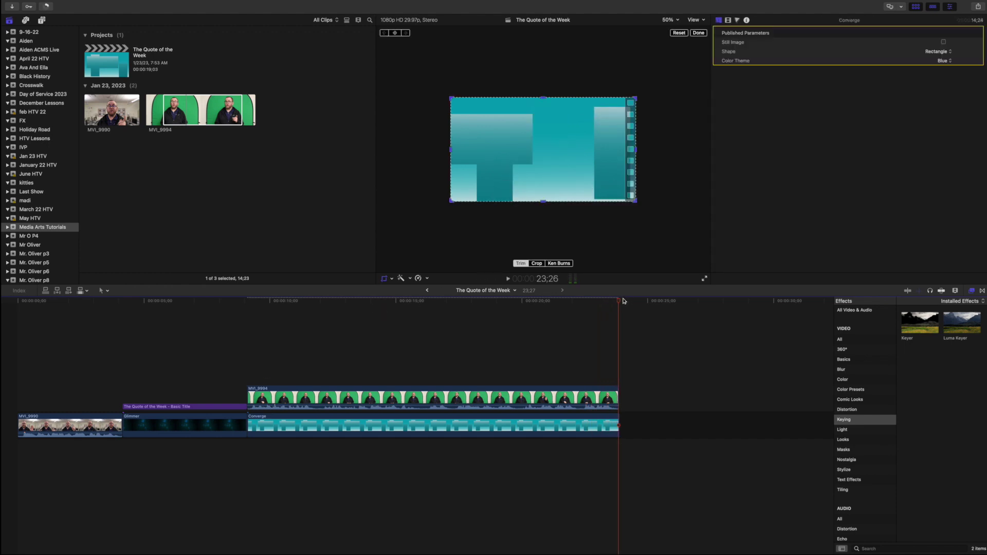
{"action": "left_click_drag", "start_coordinate": [620, 302], "coordinate": [497, 302]}
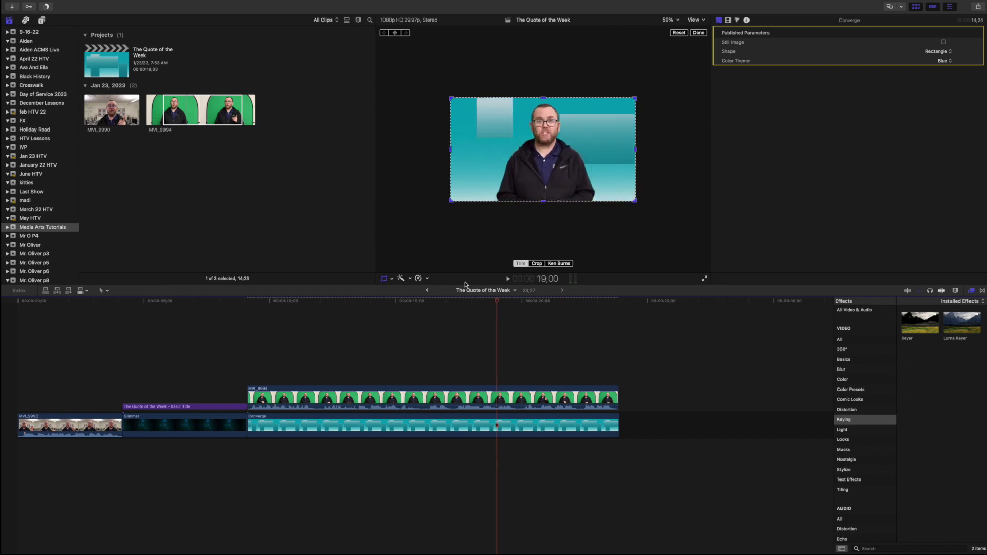
- Switch the viewer's on-screen controls from Crop to Transform for the Converge background and try its corner handle
{"action": "left_click", "coordinate": [392, 280]}
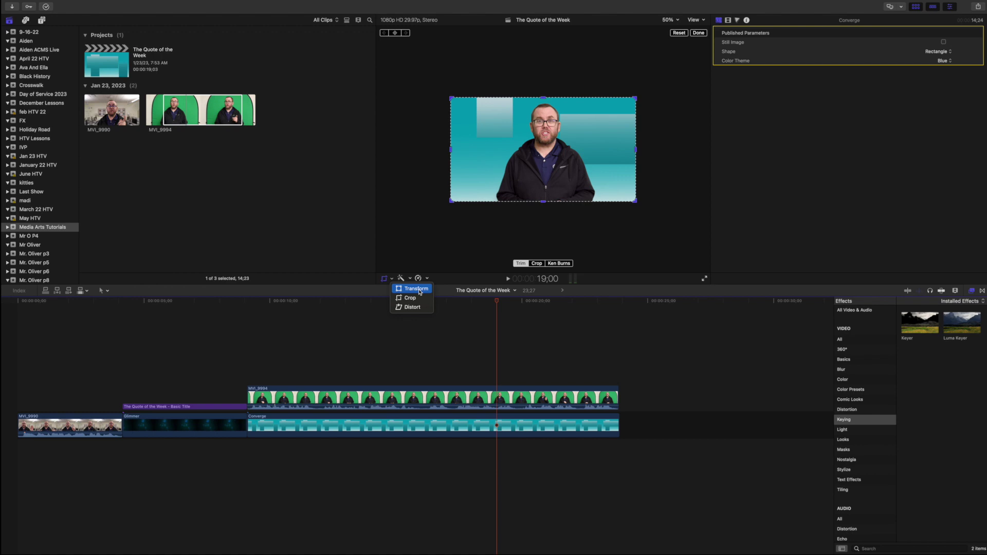
{"action": "left_click", "coordinate": [420, 290]}
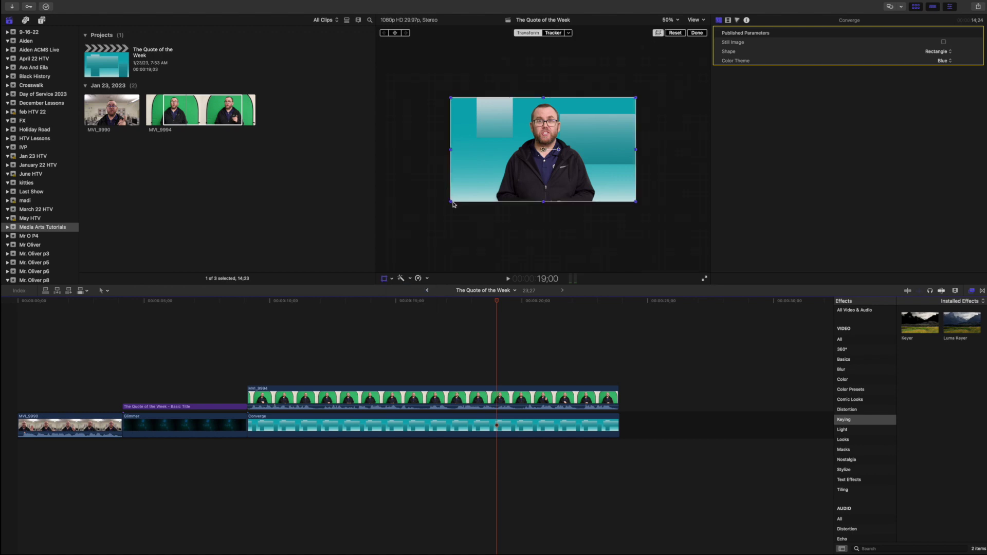
{"action": "mouse_move", "coordinate": [451, 202]}
{"action": "left_mouse_down"}
{"action": "mouse_move", "coordinate": [425, 214]}
{"action": "mouse_move", "coordinate": [453, 202]}
{"action": "left_mouse_up"}
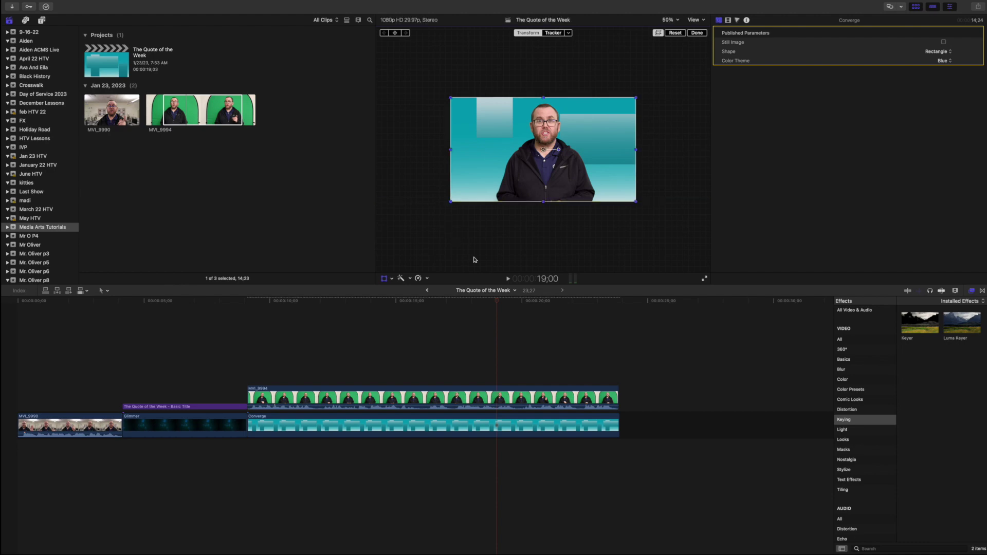
- Transform the MVI_9994 timeline clip to about 149.86% scale at position X -69.3 px, Y -232.0 px over the Converge background
{"action": "left_click", "coordinate": [484, 397]}
{"action": "left_click_drag", "start_coordinate": [491, 205], "coordinate": [473, 221]}
{"action": "left_click_drag", "start_coordinate": [463, 236], "coordinate": [473, 249]}
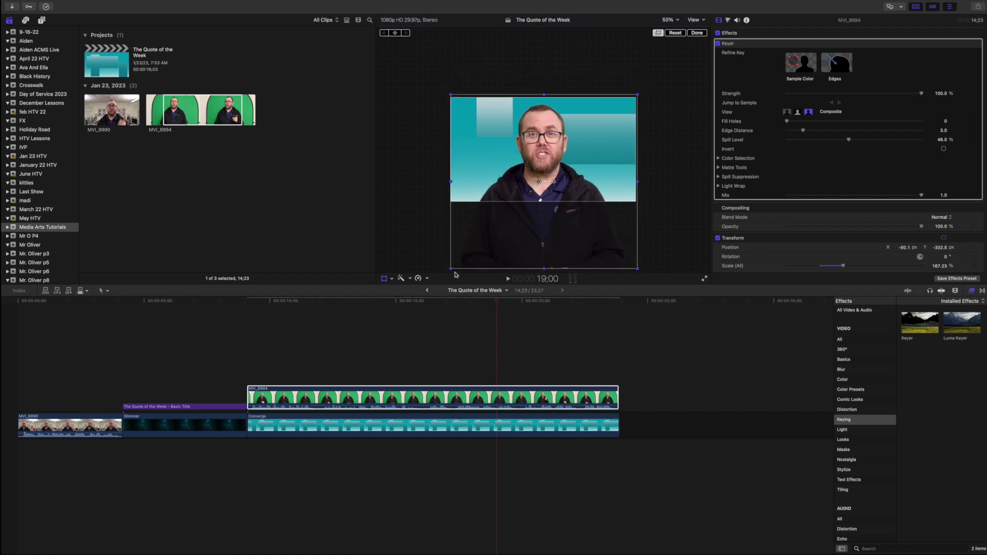
{"action": "left_click_drag", "start_coordinate": [451, 273], "coordinate": [460, 259]}
{"action": "left_click_drag", "start_coordinate": [512, 188], "coordinate": [511, 179]}
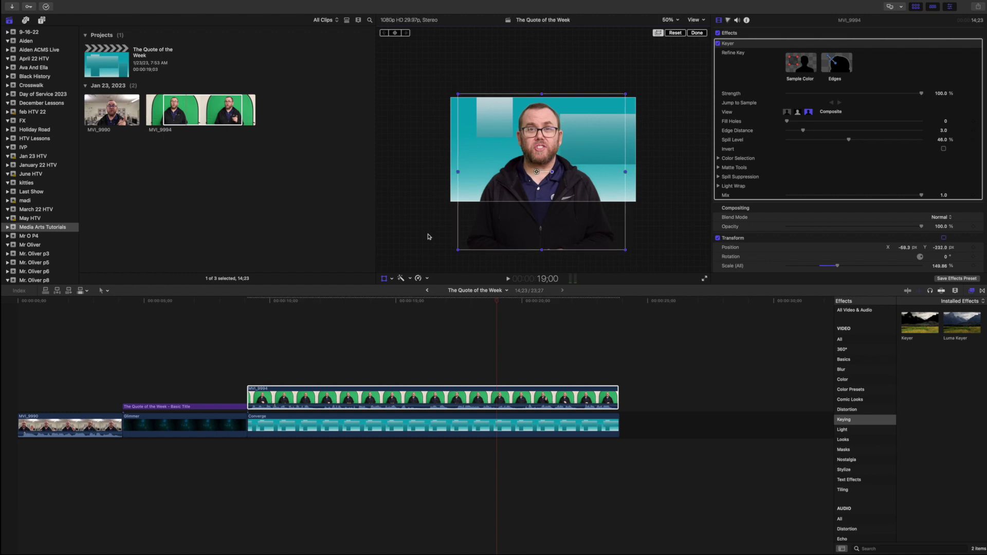
- Play the timeline from the start of the keyed MVI_9994 clip and stop around 19;23
{"action": "left_click", "coordinate": [250, 340]}
{"action": "key", "text": "space"}
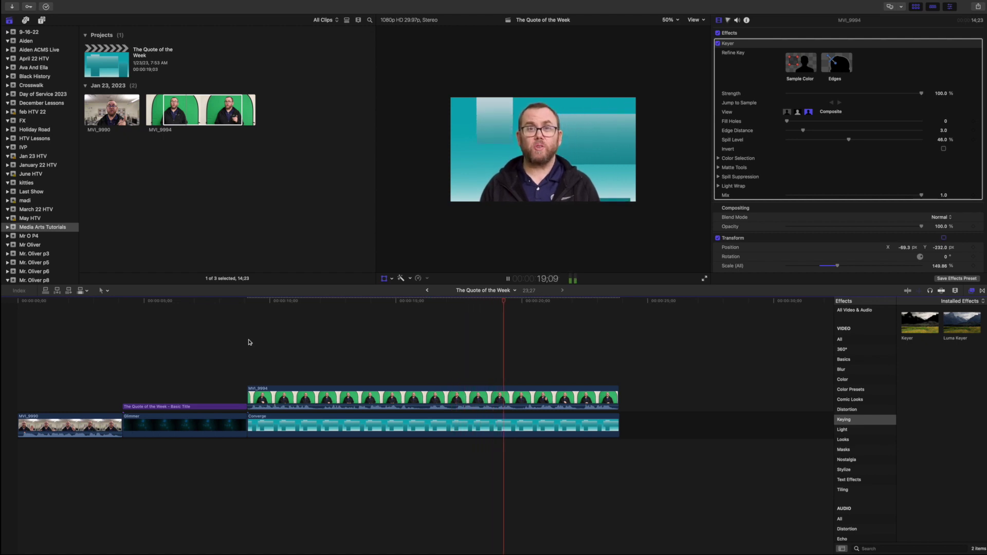
{"action": "key", "text": "shift+t"}
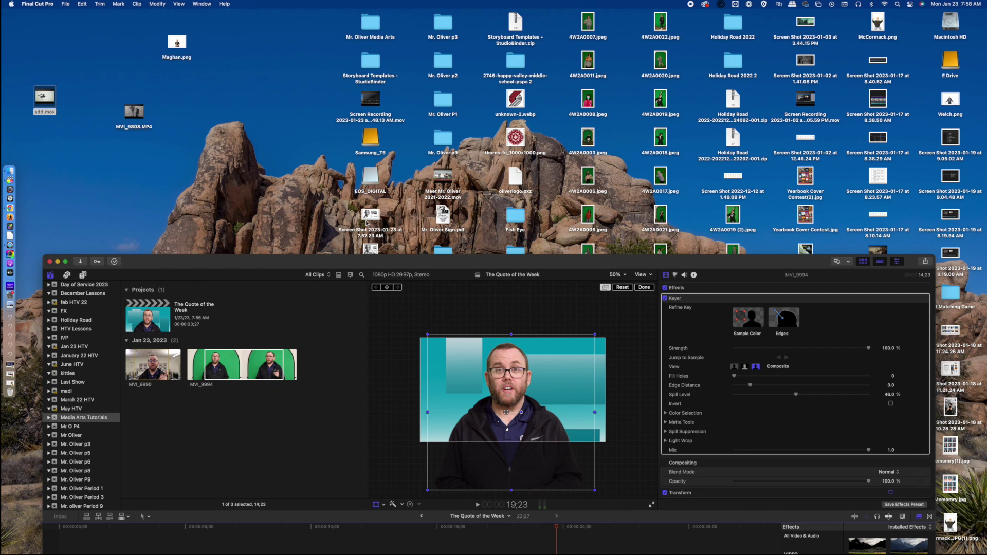
- Import the two Gandhi quote screenshots, 7.57.23 AM and 7.58.36 AM, from the desktop into the Media Arts Tutorials event
{"action": "left_click_drag", "start_coordinate": [370, 215], "coordinate": [206, 418]}
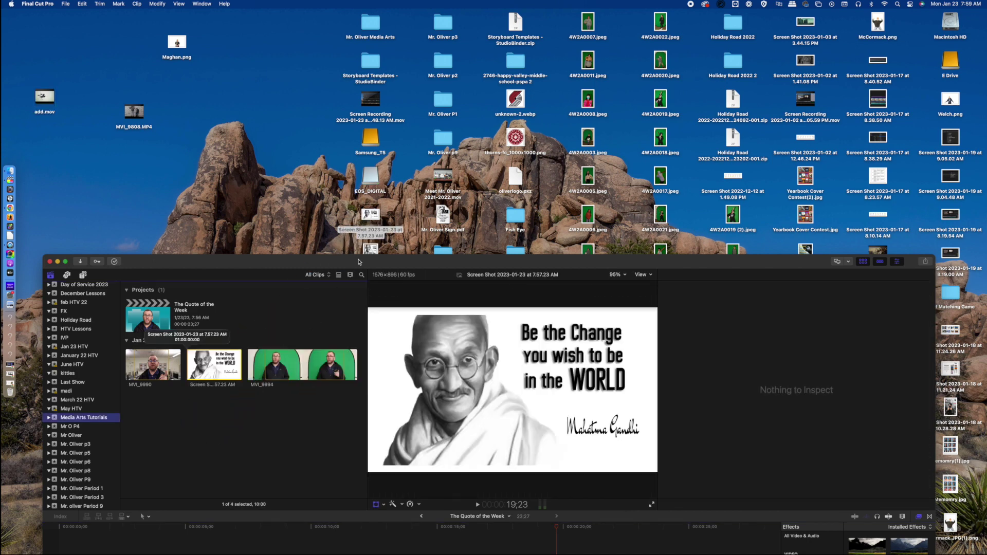
{"action": "left_click_drag", "start_coordinate": [376, 249], "coordinate": [190, 406]}
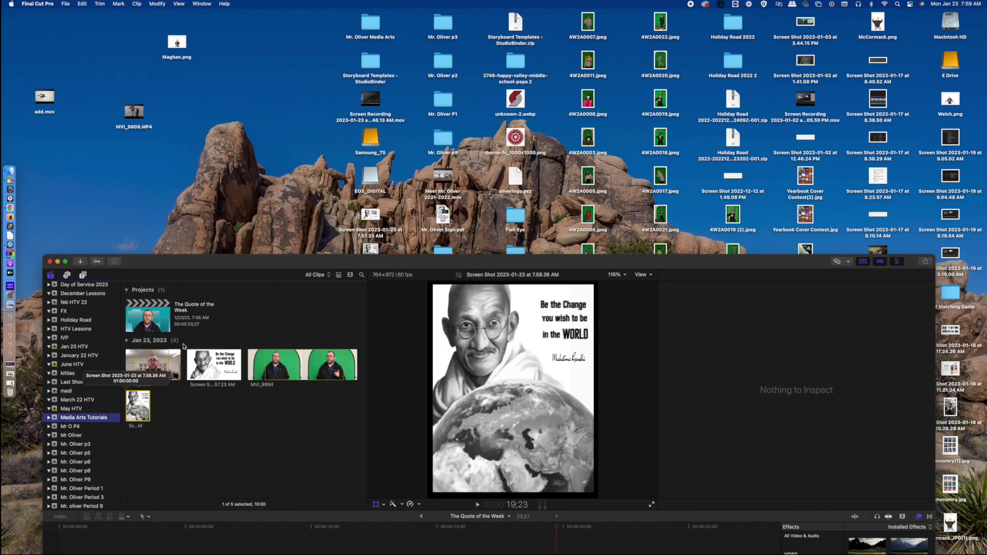
{"action": "left_click_drag", "start_coordinate": [222, 261], "coordinate": [219, 49]}
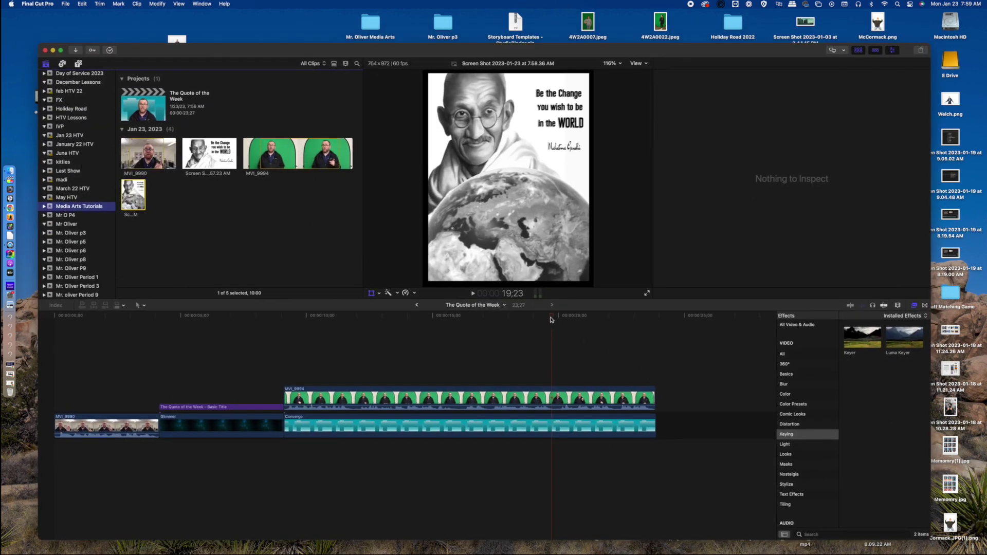
- Play the project up to 17;01 and place the 7.57.23 AM quote screenshot above the MVI_9994 clip there
{"action": "left_click", "coordinate": [419, 331]}
{"action": "key", "text": "space"}
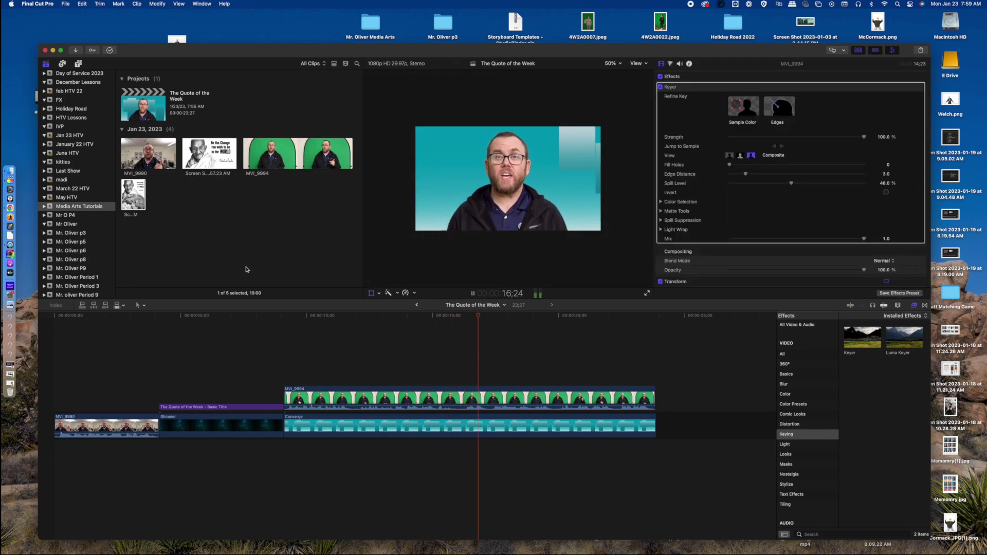
{"action": "key", "text": "shift+t"}
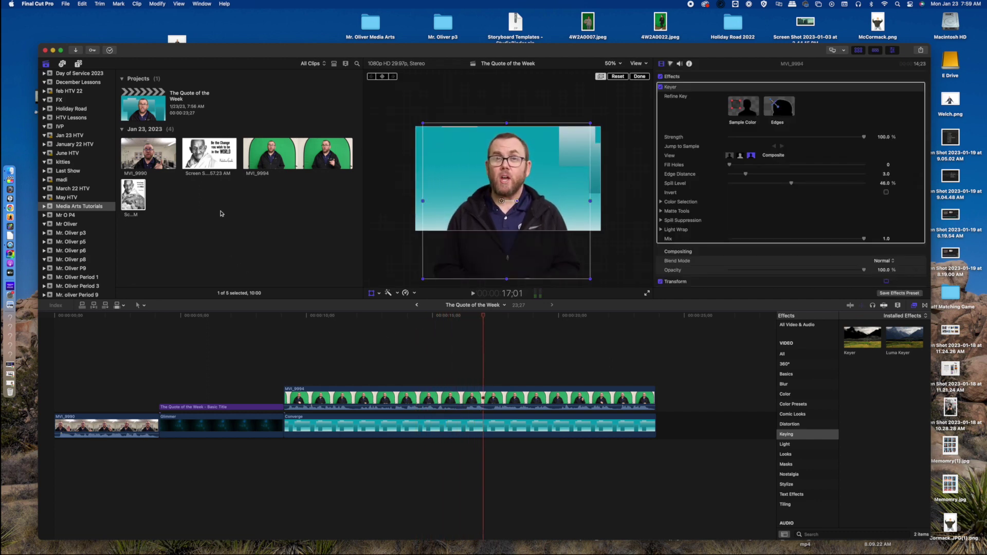
{"action": "left_click", "coordinate": [201, 147]}
{"action": "left_click_drag", "start_coordinate": [202, 146], "coordinate": [473, 363]}
- Trim the end of the 7.57.23 AM quote image on the timeline to about 20;17 and replay from 16;09
{"action": "key", "text": "space"}
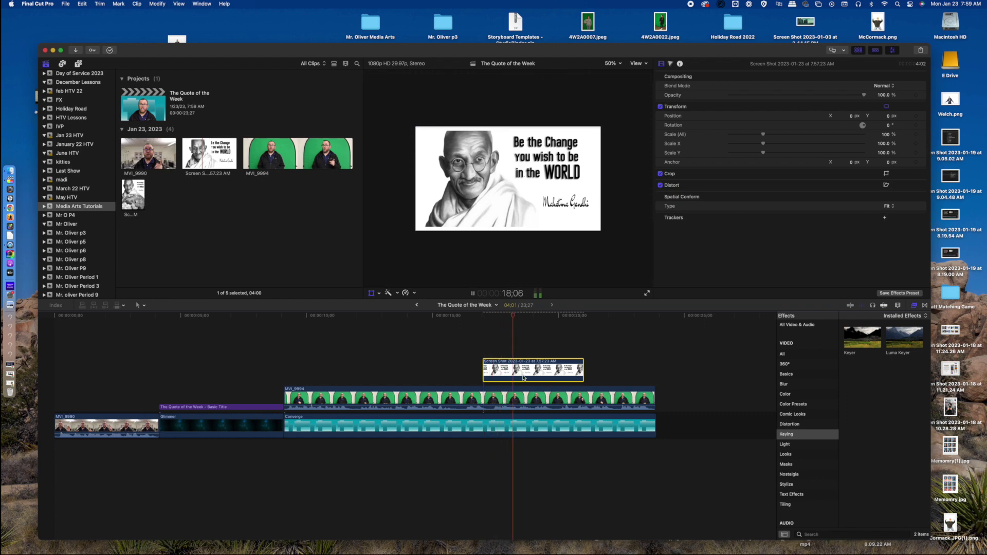
{"action": "key", "text": "space"}
{"action": "left_click_drag", "start_coordinate": [585, 367], "coordinate": [575, 368]}
{"action": "left_click", "coordinate": [466, 347]}
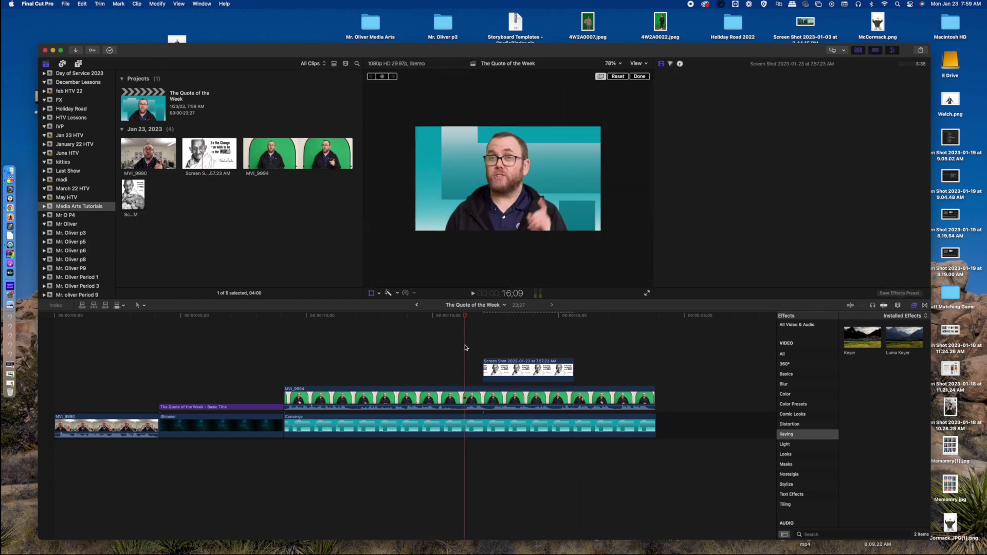
{"action": "key", "text": "space"}
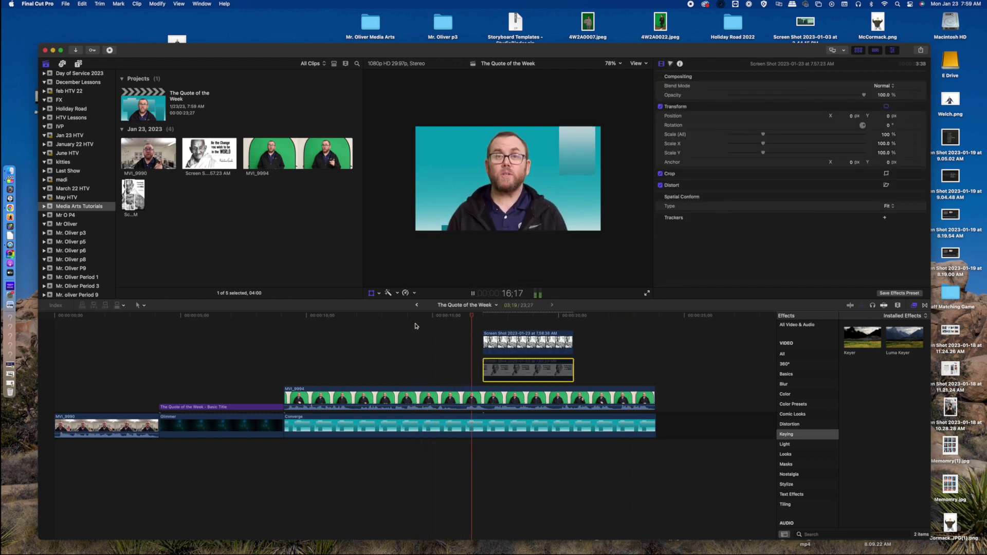
- Scale the 7.58.36 AM quote image to 59.08% at X 637.7 px, Y 173.5 px, and nudge the MVI_9994 picture slightly right
{"action": "key", "text": "space"}
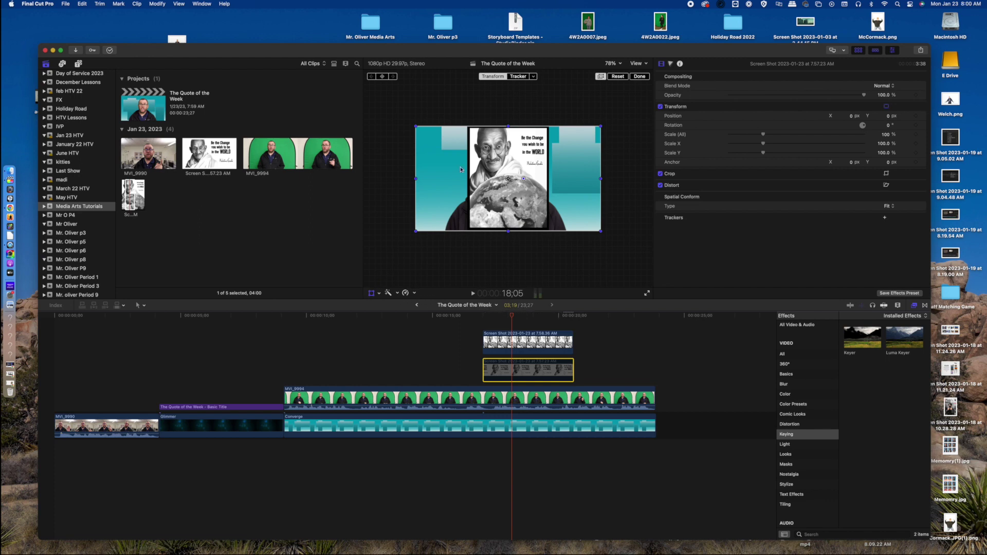
{"action": "left_click", "coordinate": [533, 340]}
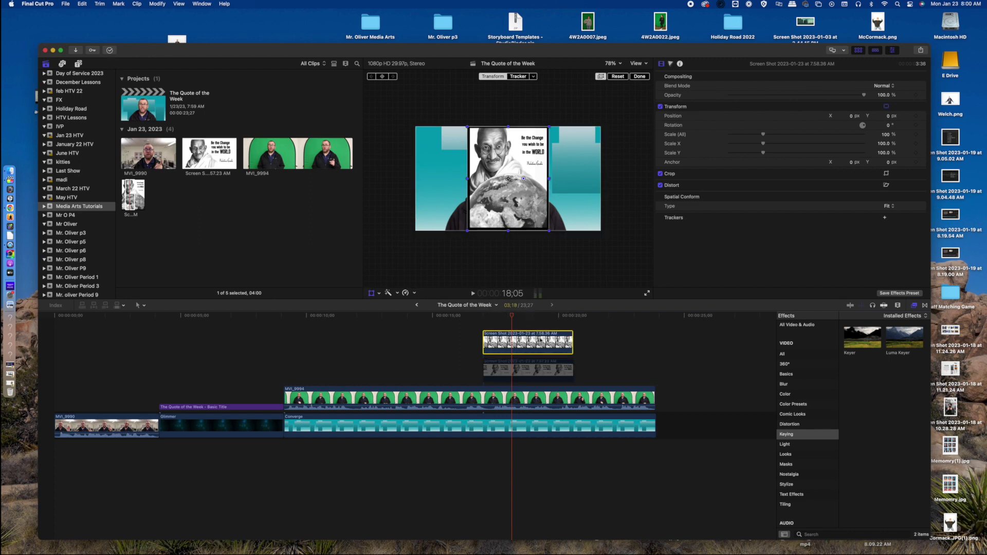
{"action": "left_click_drag", "start_coordinate": [512, 203], "coordinate": [564, 204]}
{"action": "left_click_drag", "start_coordinate": [519, 231], "coordinate": [536, 210]}
{"action": "left_click_drag", "start_coordinate": [562, 174], "coordinate": [572, 157]}
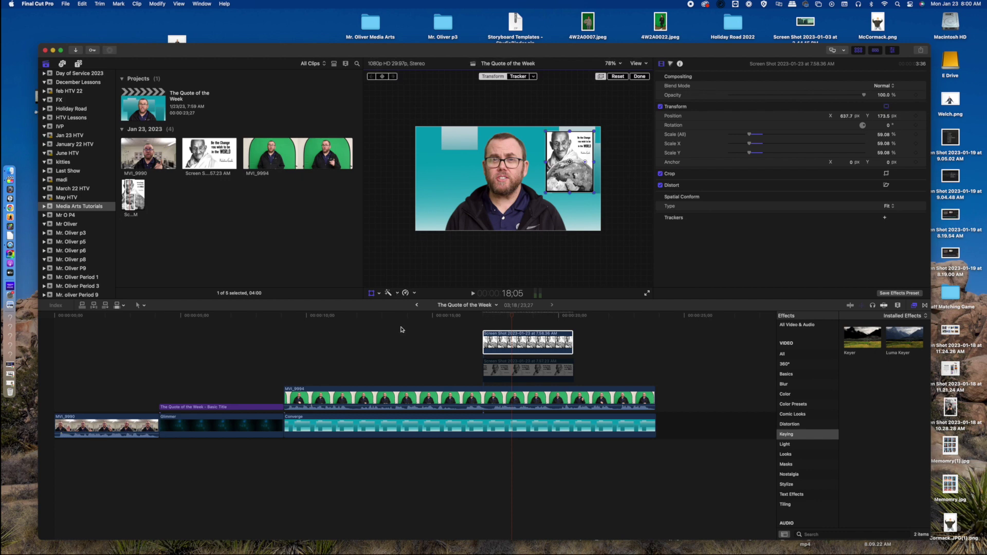
{"action": "left_click", "coordinate": [438, 399]}
{"action": "mouse_move", "coordinate": [502, 202]}
{"action": "left_mouse_down"}
{"action": "mouse_move", "coordinate": [475, 203]}
{"action": "mouse_move", "coordinate": [506, 201]}
{"action": "left_mouse_up"}
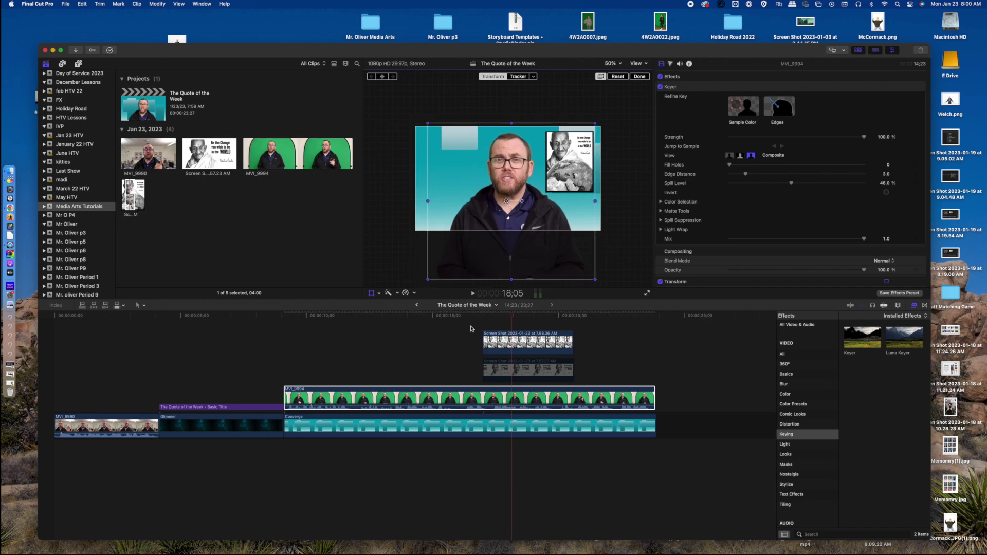
- Split the MVI_9994 clip at 17;01 and 20;17 with the Blade tool, and return to the Select tool
{"action": "left_click_drag", "start_coordinate": [512, 323], "coordinate": [484, 325]}
{"action": "key", "text": "space"}
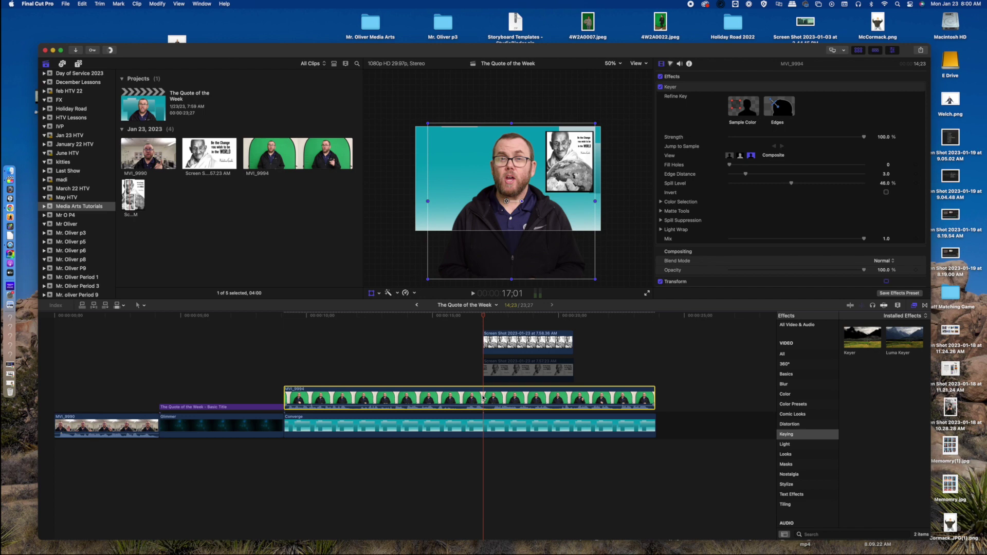
{"action": "key", "text": "b"}
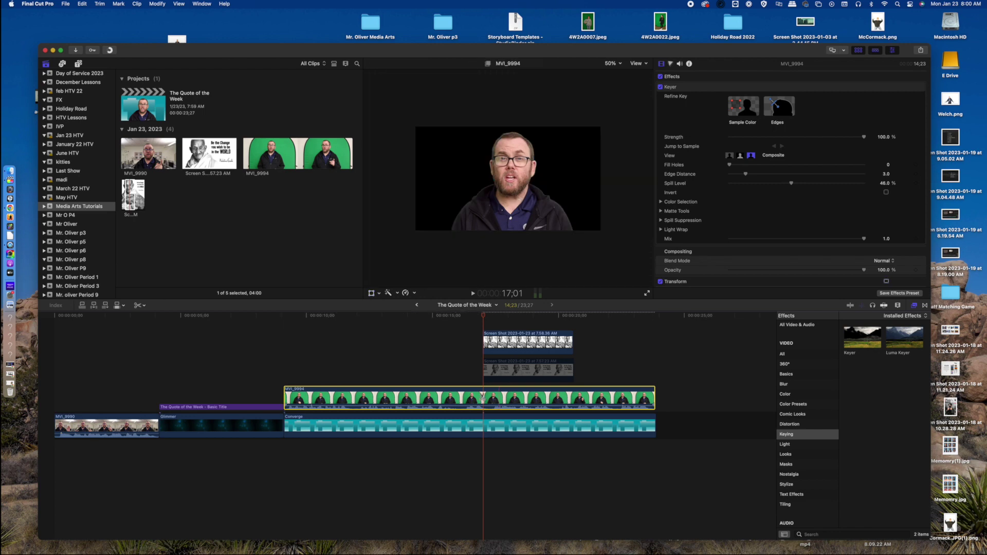
{"action": "left_click", "coordinate": [483, 397]}
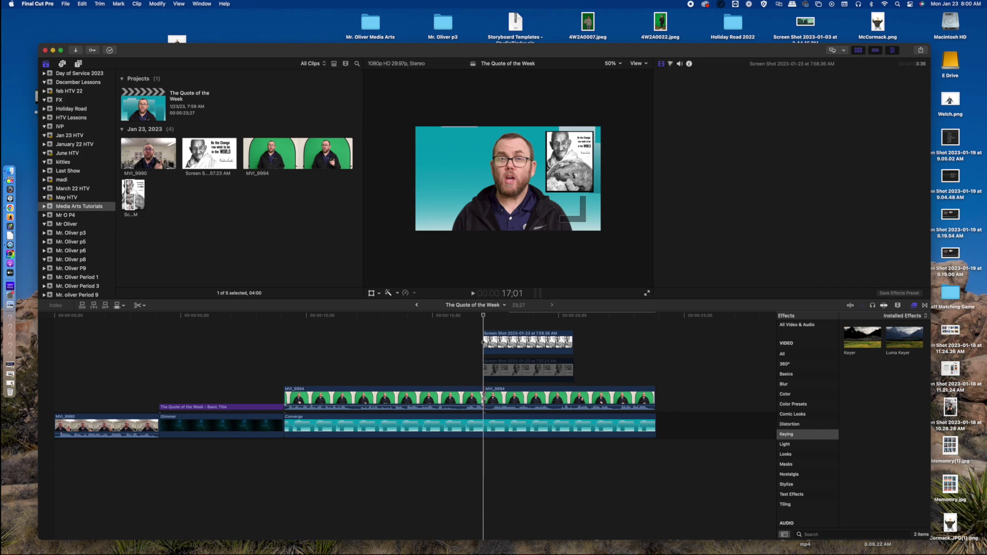
{"action": "left_click_drag", "start_coordinate": [483, 315], "coordinate": [574, 318]}
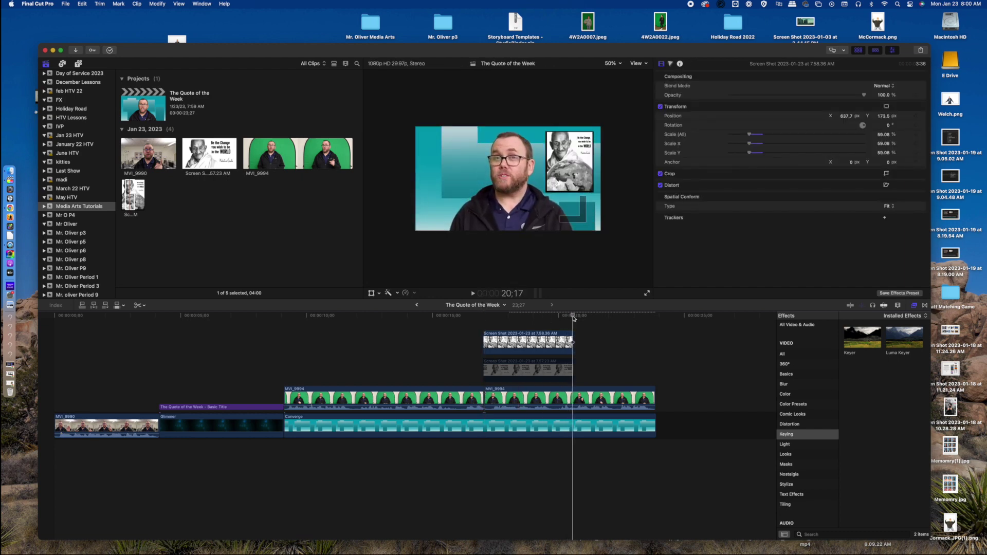
{"action": "left_click", "coordinate": [572, 401]}
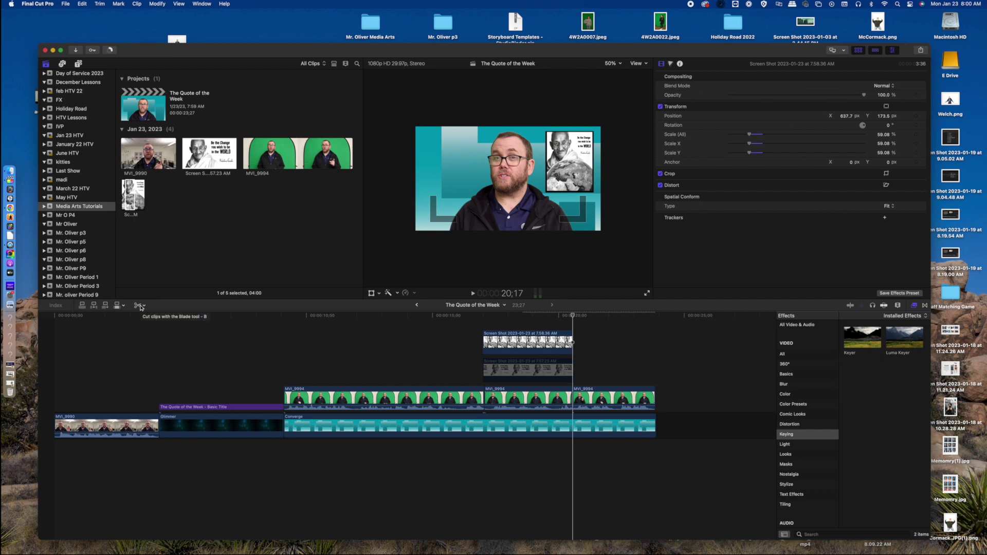
{"action": "left_click", "coordinate": [141, 307]}
{"action": "left_click", "coordinate": [159, 316]}
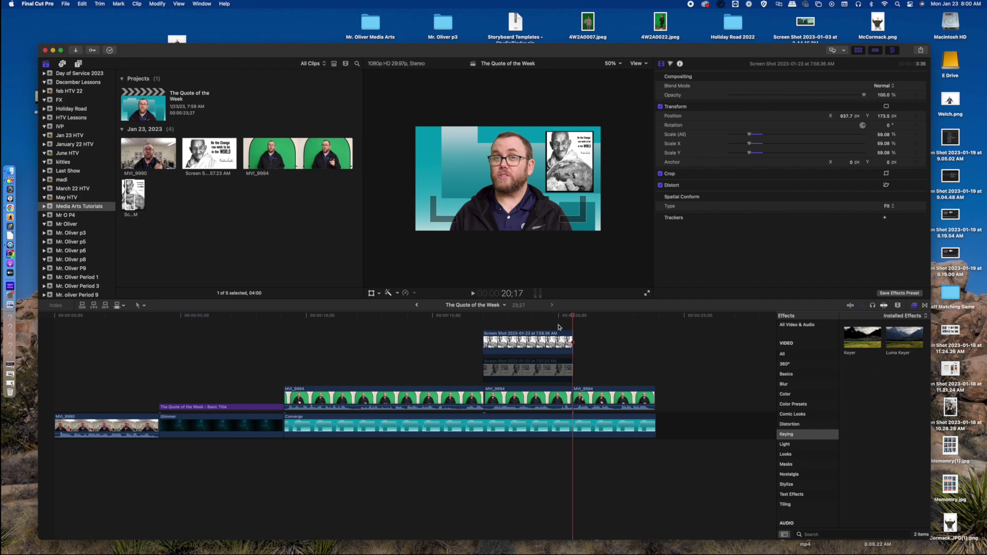
- Move the middle MVI_9994 segment's picture left and shrink it, keeping the speaker's body at the bottom edge of the frame
{"action": "left_click_drag", "start_coordinate": [575, 320], "coordinate": [538, 329]}
{"action": "left_click", "coordinate": [530, 403]}
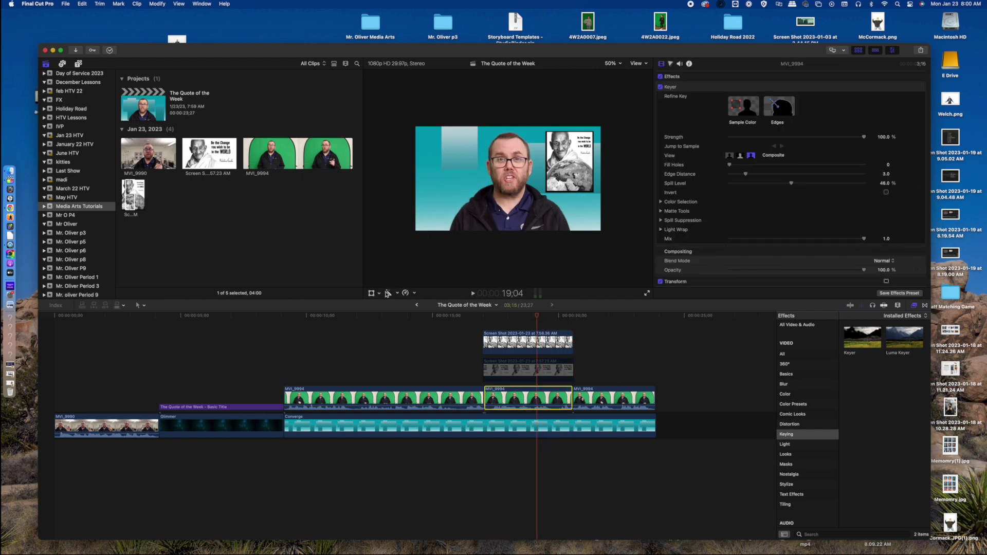
{"action": "left_click", "coordinate": [371, 294]}
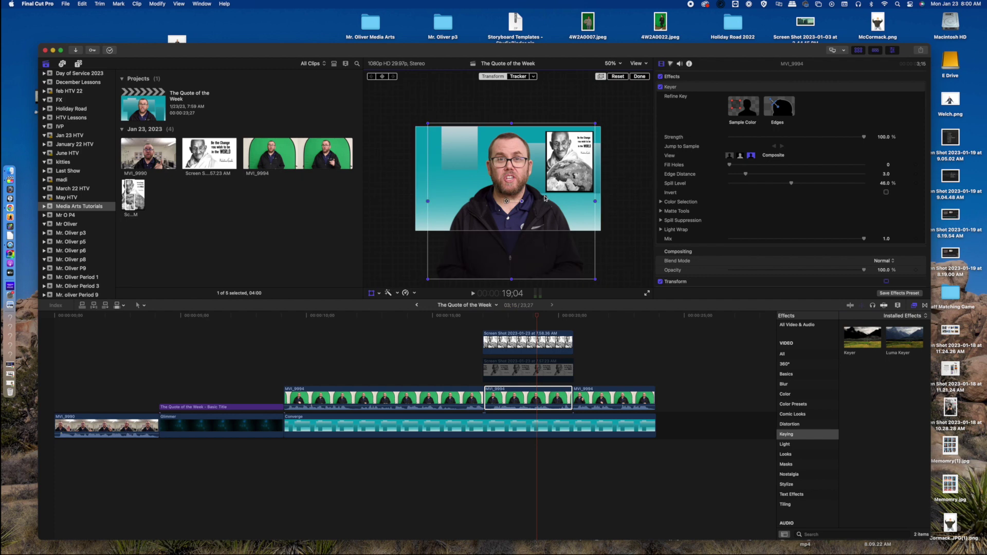
{"action": "left_click_drag", "start_coordinate": [514, 202], "coordinate": [474, 206]}
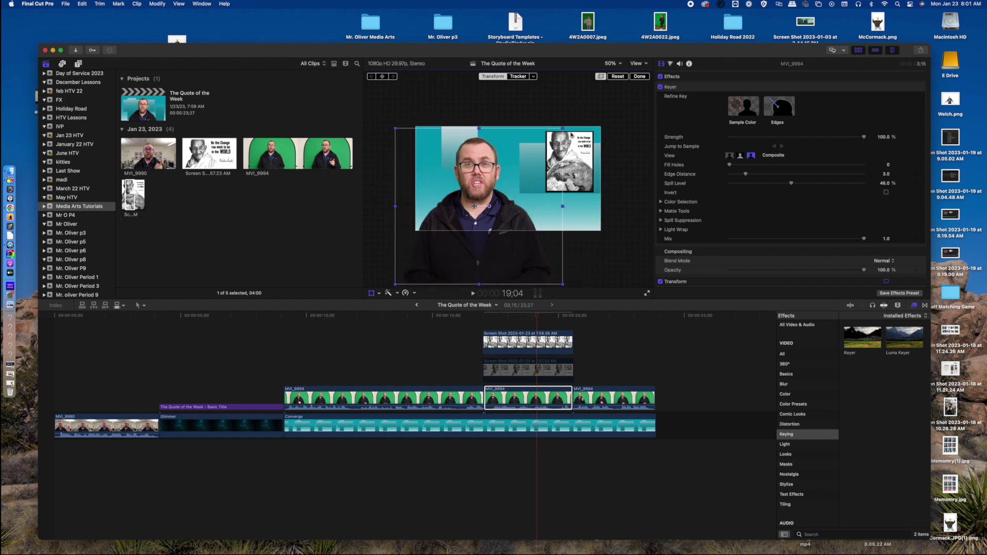
{"action": "left_click_drag", "start_coordinate": [565, 129], "coordinate": [537, 151]}
{"action": "left_click_drag", "start_coordinate": [483, 210], "coordinate": [484, 187]}
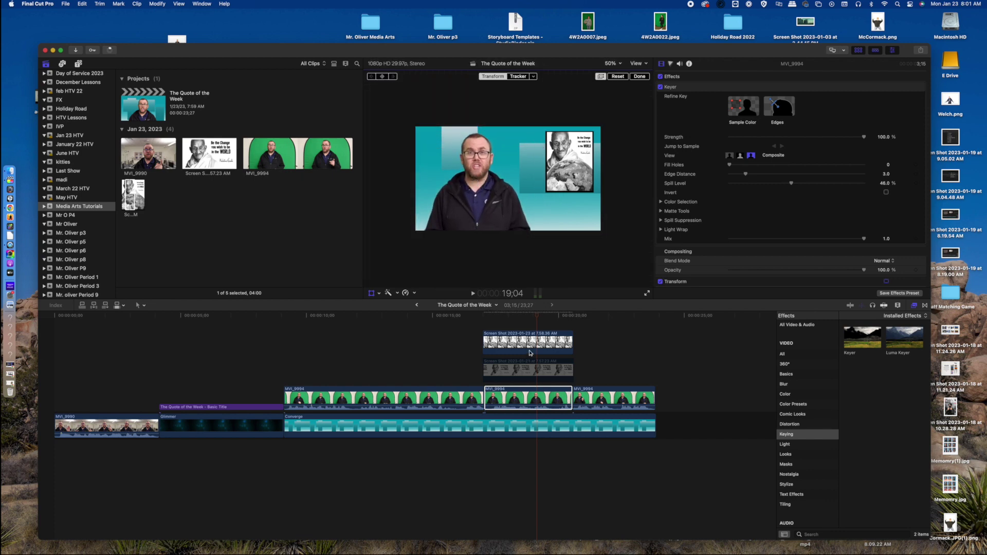
- Enlarge the 7.58.36 AM quote image to 76.7% at X 513.4 px, Y 55.7 px, and play the result through to 23;24
{"action": "left_click", "coordinate": [530, 353]}
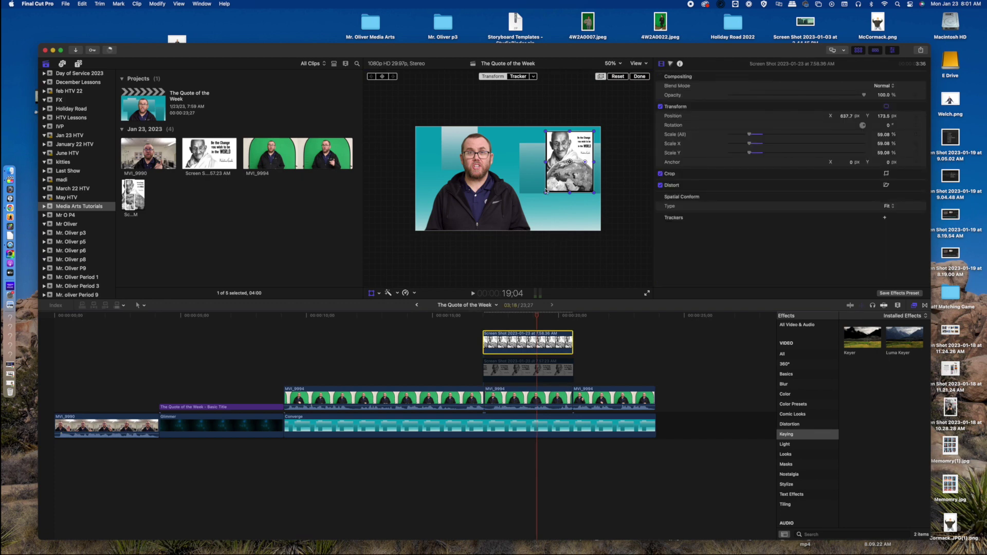
{"action": "mouse_move", "coordinate": [544, 193]}
{"action": "left_mouse_down"}
{"action": "mouse_move", "coordinate": [538, 203]}
{"action": "mouse_move", "coordinate": [560, 193]}
{"action": "left_mouse_up"}
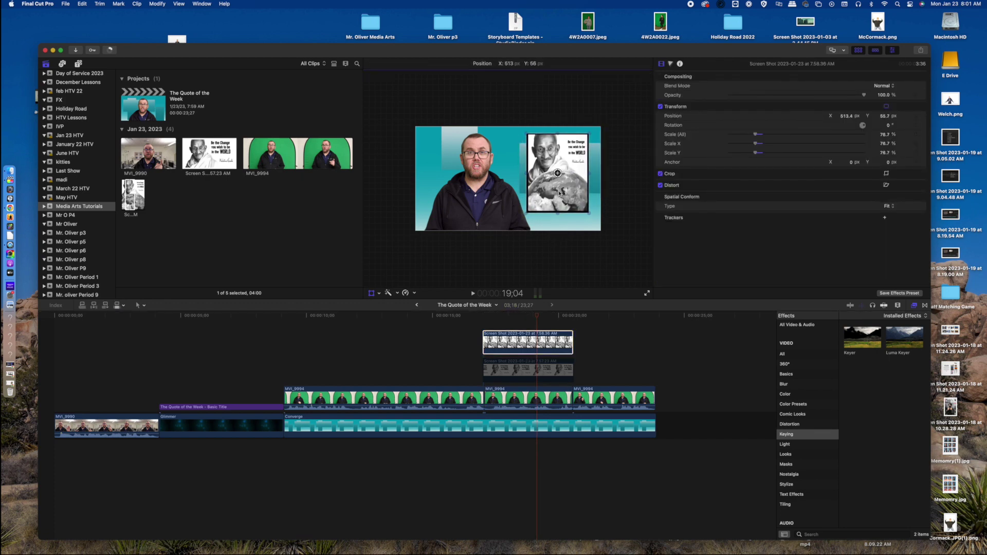
{"action": "left_click", "coordinate": [445, 351]}
{"action": "key", "text": "space"}
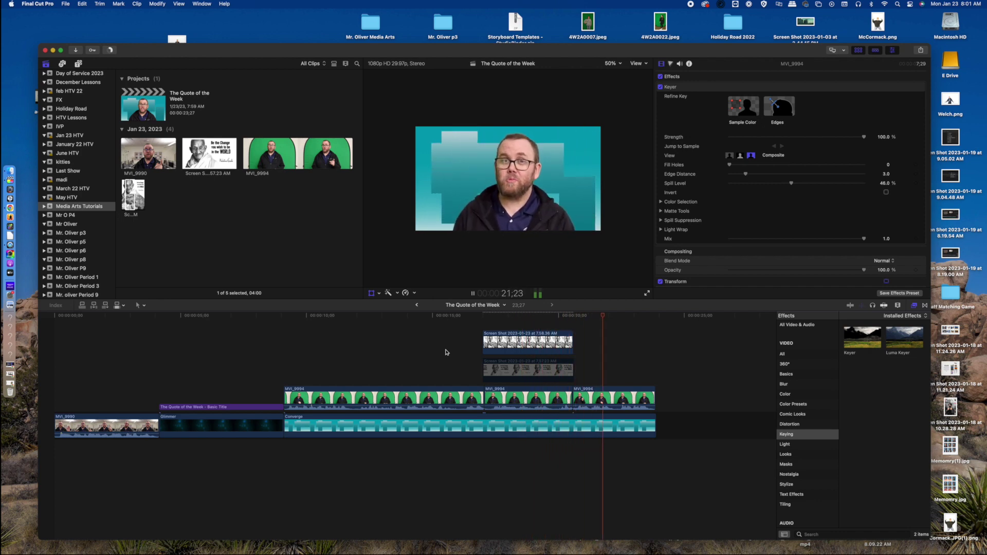
{"action": "key", "text": "space"}
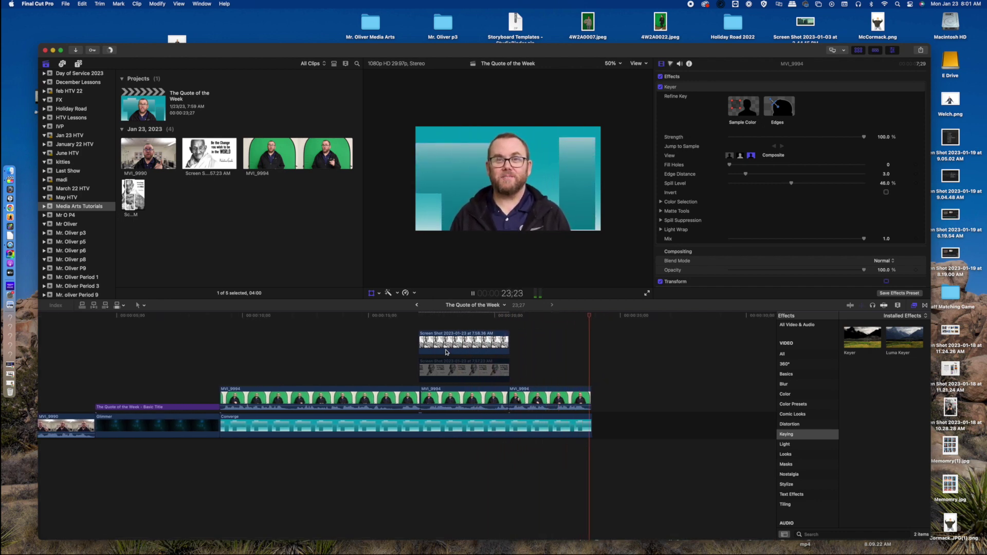
{"action": "key", "text": "shift+t"}
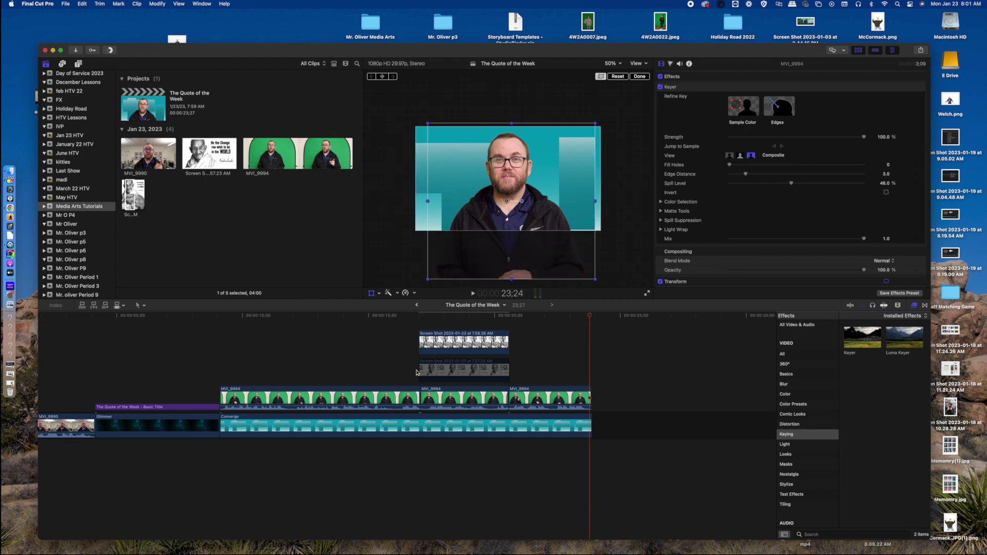
- Trim the start of the 7.58.36 AM quote image to the first MVI_9994 cut and place the playhead at 16;17
{"action": "key", "text": "super+equal"}
{"action": "key", "text": "super+equal"}
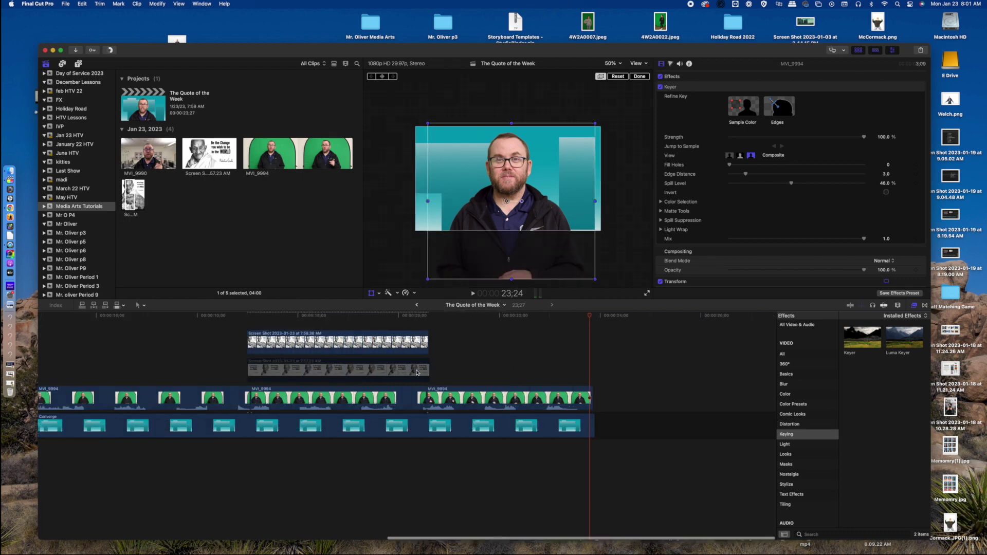
{"action": "scroll", "coordinate": [417, 373], "scroll_direction": "left", "scroll_amount": 5}
{"action": "scroll", "coordinate": [417, 373], "scroll_direction": "left", "scroll_amount": 4}
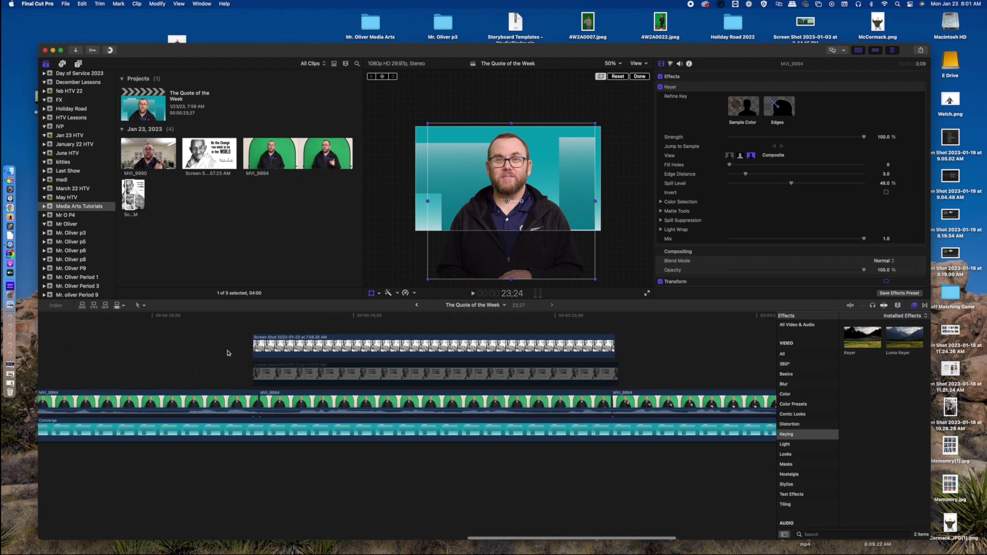
{"action": "left_click_drag", "start_coordinate": [253, 345], "coordinate": [260, 346]}
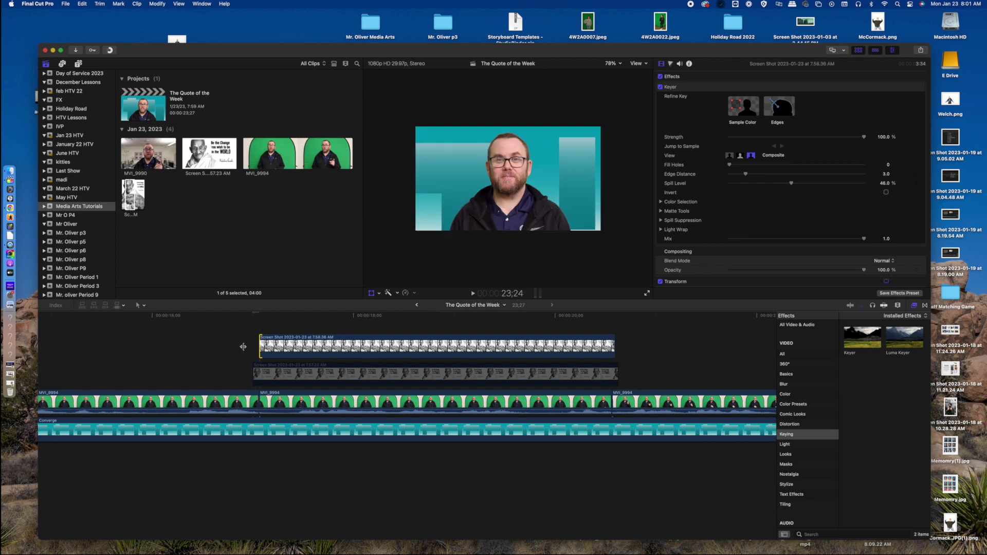
{"action": "left_click", "coordinate": [212, 355]}
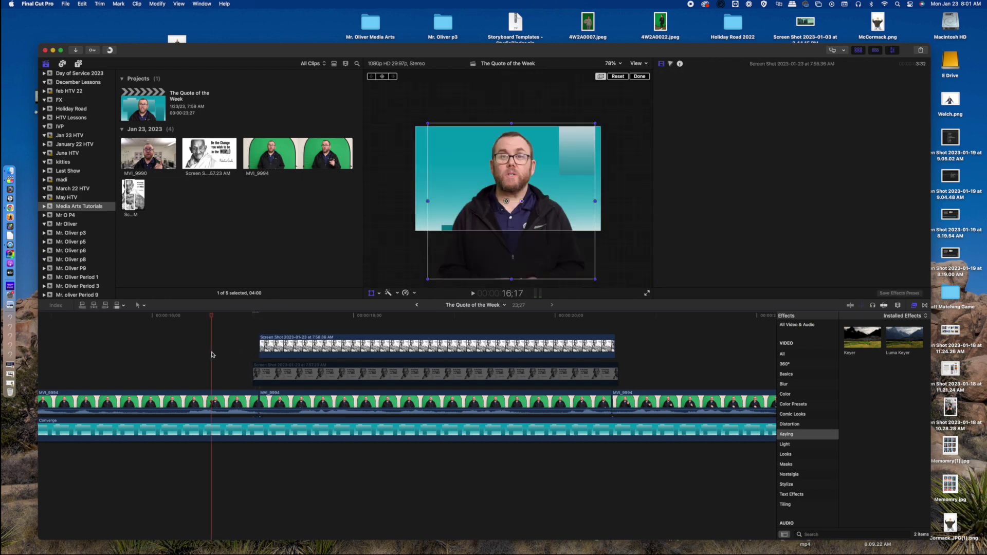
- Play the quote image section from 16;17 to 21;20 and return the playhead to the last MVI_9994 cut
{"action": "key", "text": "space"}
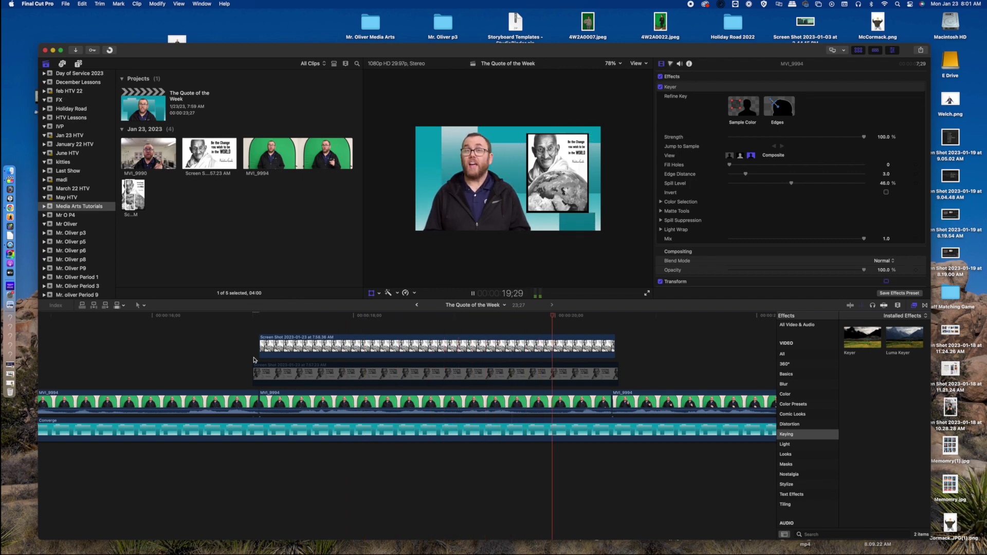
{"action": "key", "text": "shift+t"}
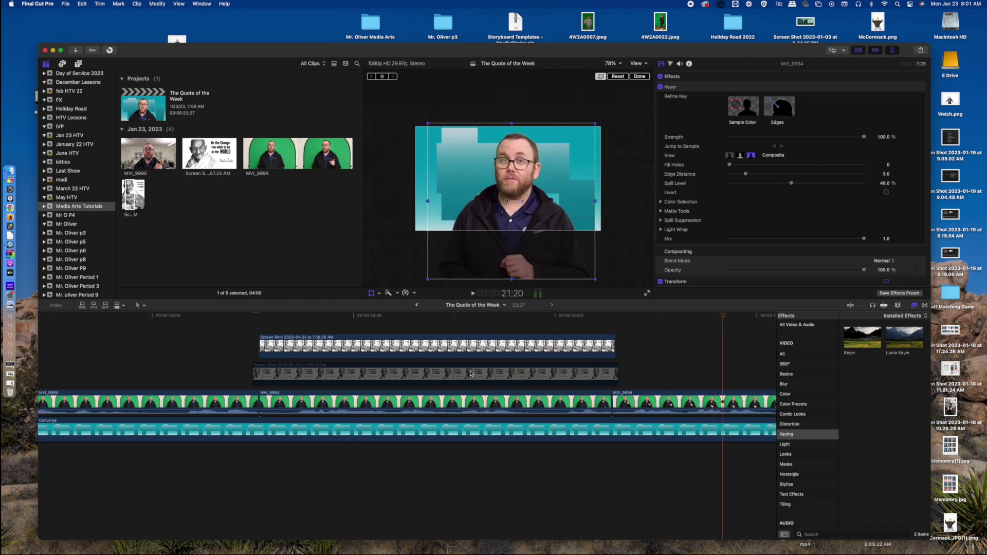
{"action": "left_click_drag", "start_coordinate": [720, 318], "coordinate": [612, 332]}
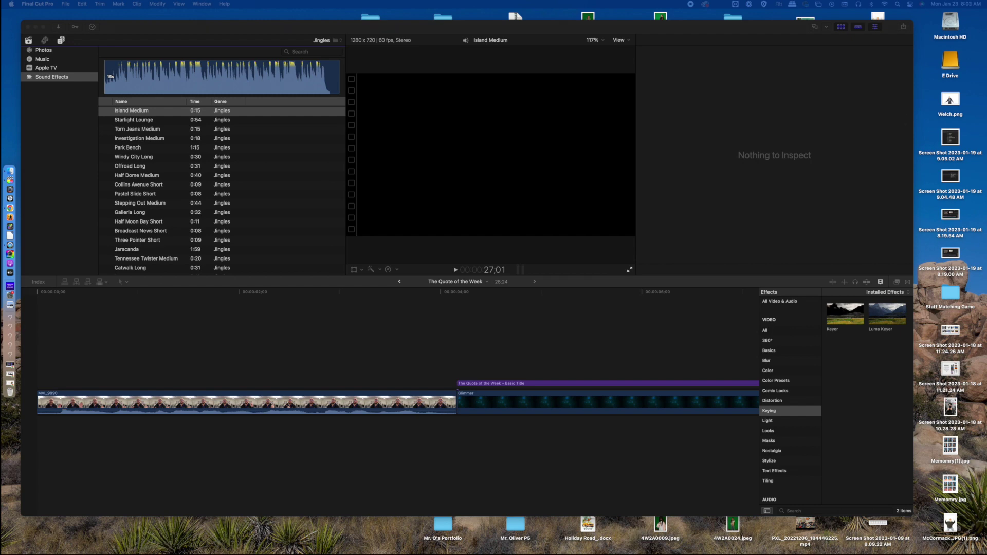
- Switch to Chrome, open the Epidemic Songs folder from the class stream, preview ES_Look Where That Got You and download it
{"action": "left_click_drag", "start_coordinate": [986, 123], "coordinate": [658, 28]}
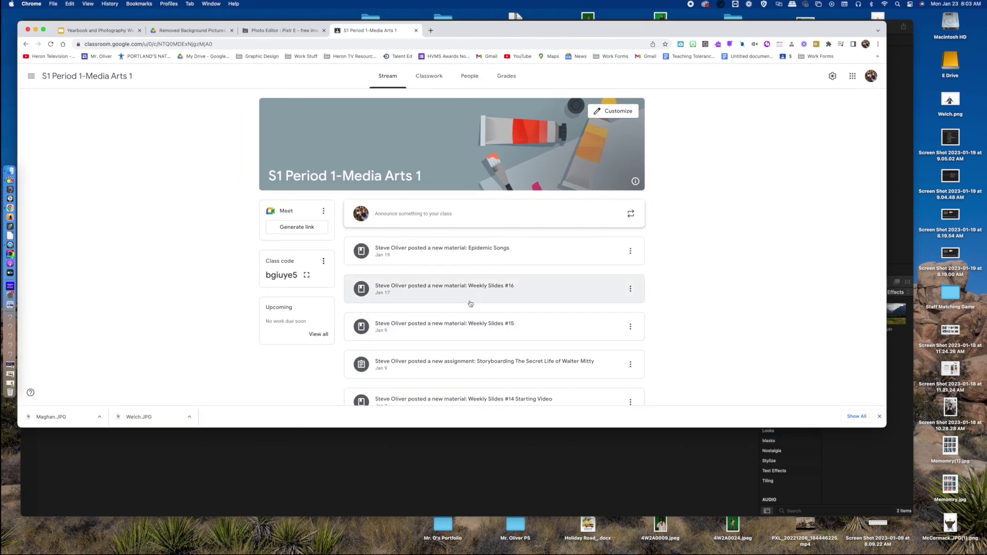
{"action": "left_click", "coordinate": [457, 255]}
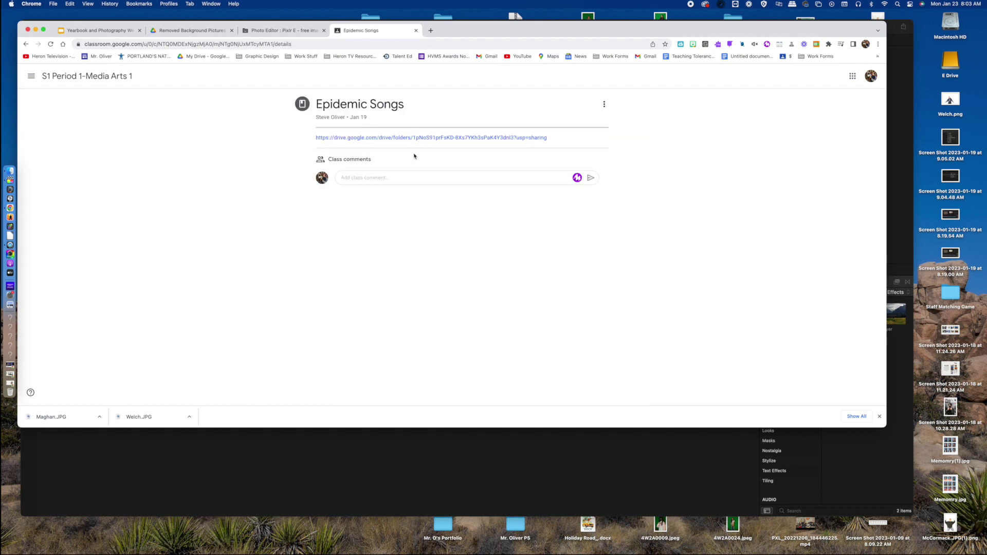
{"action": "left_click", "coordinate": [424, 137]}
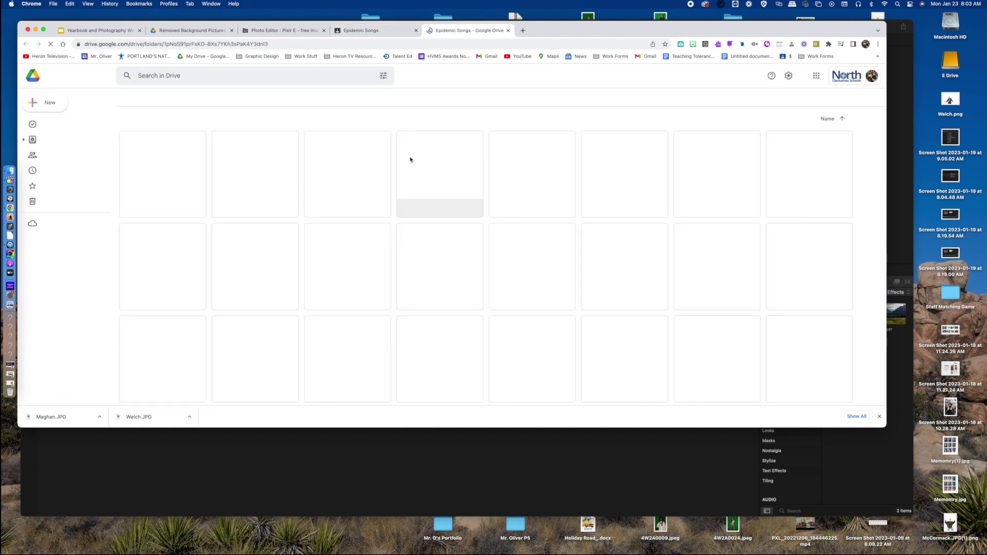
{"action": "scroll", "coordinate": [397, 185], "scroll_direction": "down", "scroll_amount": 2}
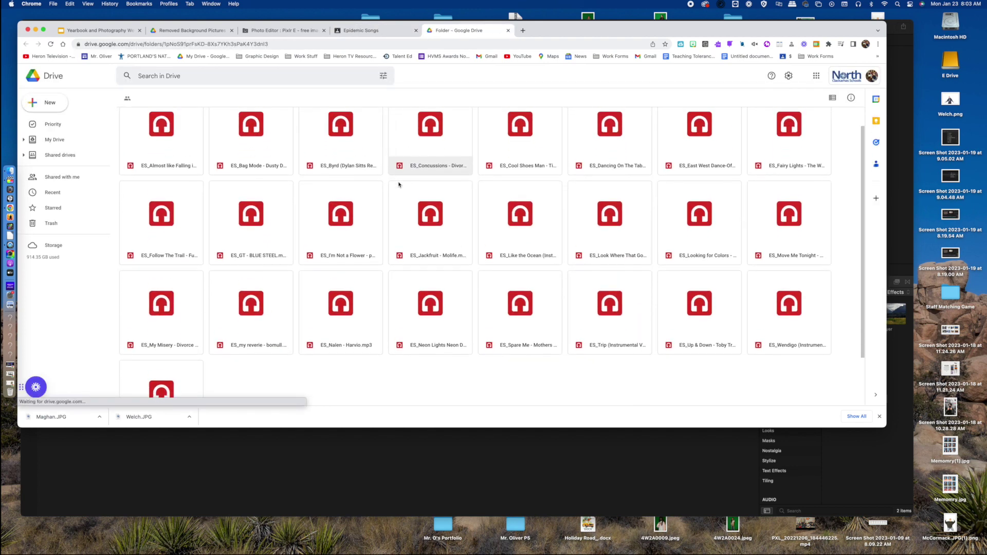
{"action": "double_click", "coordinate": [592, 198]}
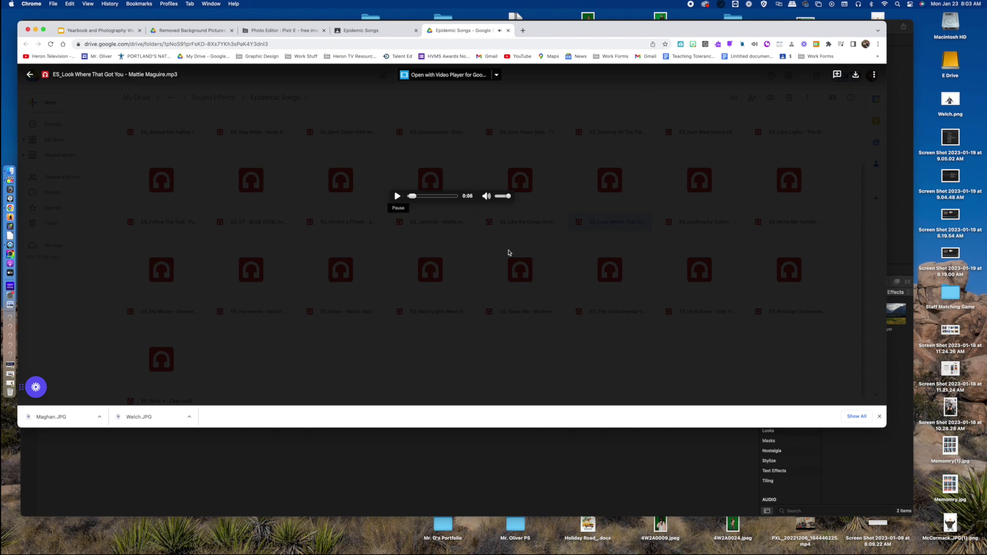
{"action": "left_click", "coordinate": [855, 74]}
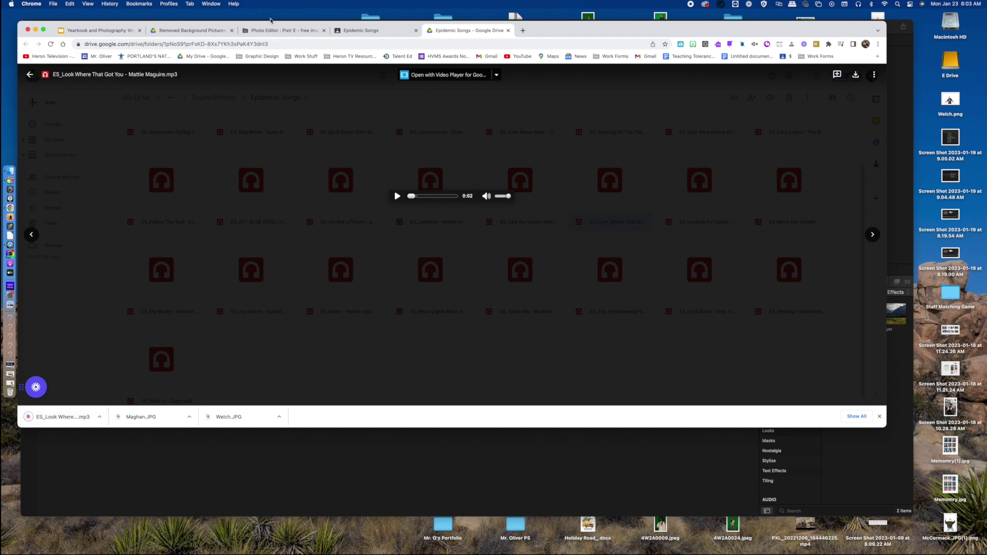
- Move the Chrome window aside and add the downloaded ES_Look Where That Got You song beneath the opening title in the Final Cut Pro timeline
{"action": "left_click_drag", "start_coordinate": [267, 25], "coordinate": [558, 14]}
{"action": "left_click_drag", "start_coordinate": [337, 406], "coordinate": [442, 440]}
{"action": "scroll", "coordinate": [478, 372], "scroll_direction": "right", "scroll_amount": 10}
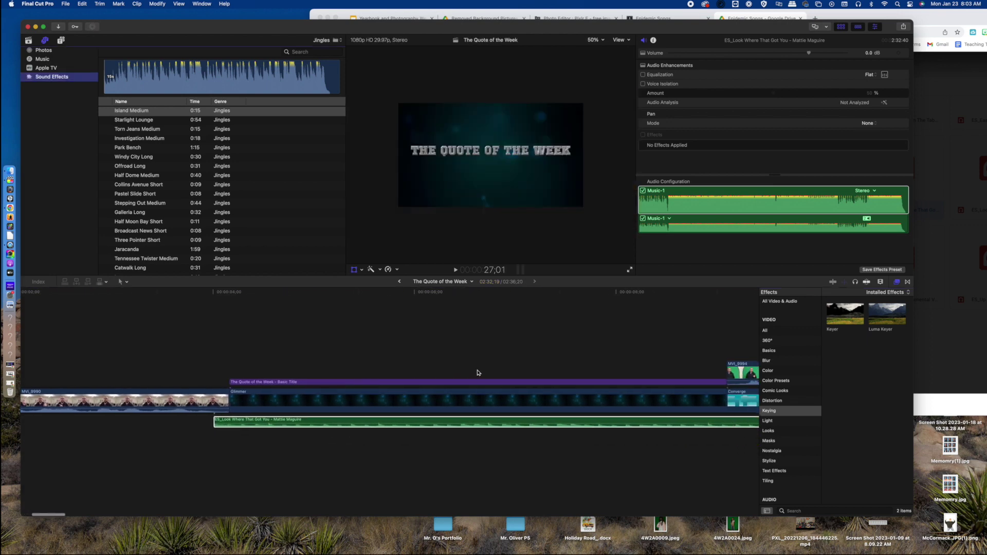
{"action": "scroll", "coordinate": [479, 373], "scroll_direction": "right", "scroll_amount": 20}
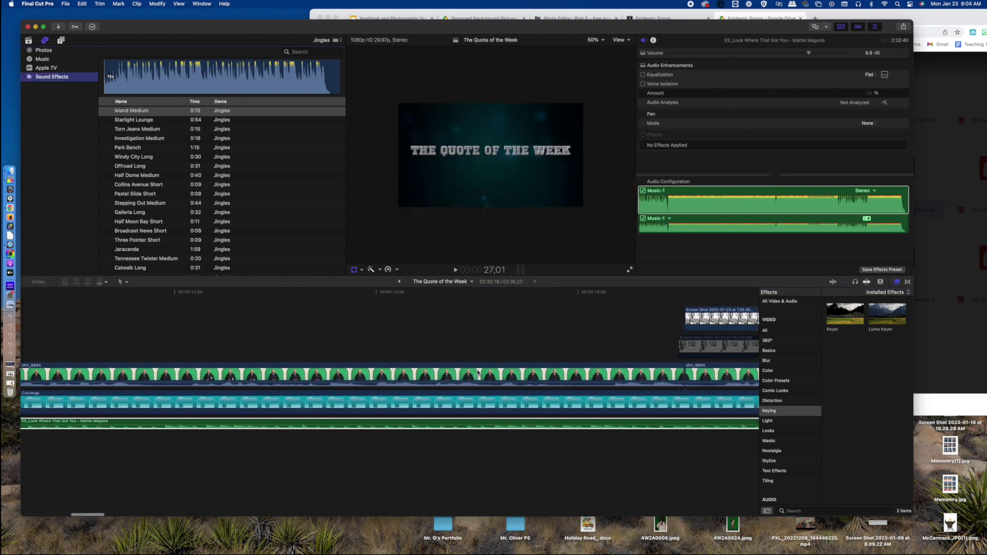
{"action": "scroll", "coordinate": [478, 372], "scroll_direction": "down", "scroll_amount": 5}
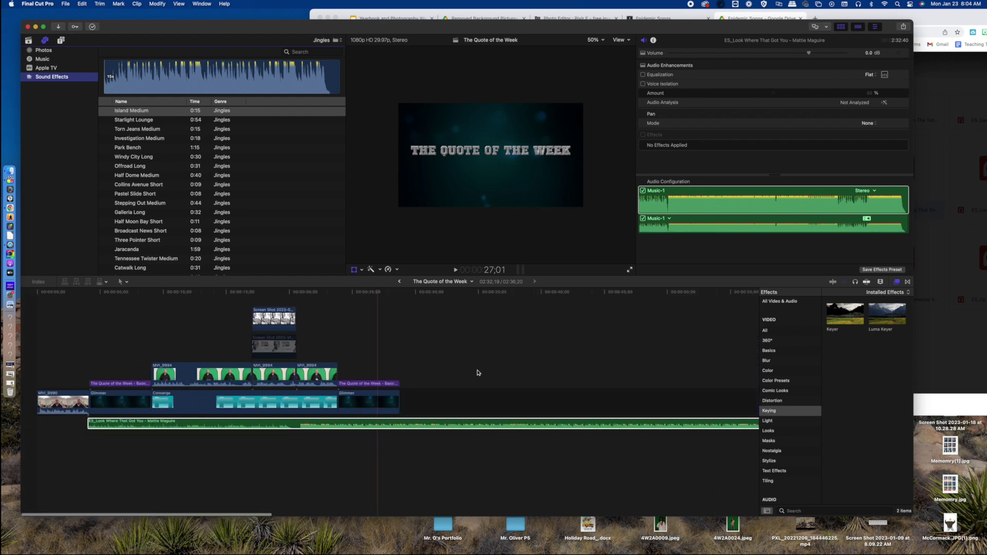
- Split the song at 29;01 and delete its remainder along with the empty gap after the closing Glimmer clip
{"action": "left_click_drag", "start_coordinate": [376, 294], "coordinate": [402, 286]}
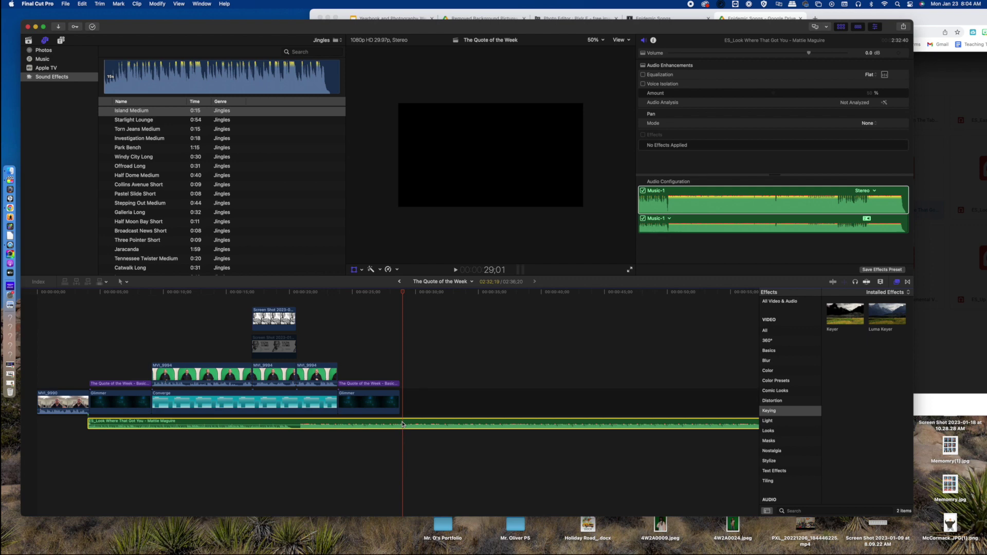
{"action": "key", "text": "super+b"}
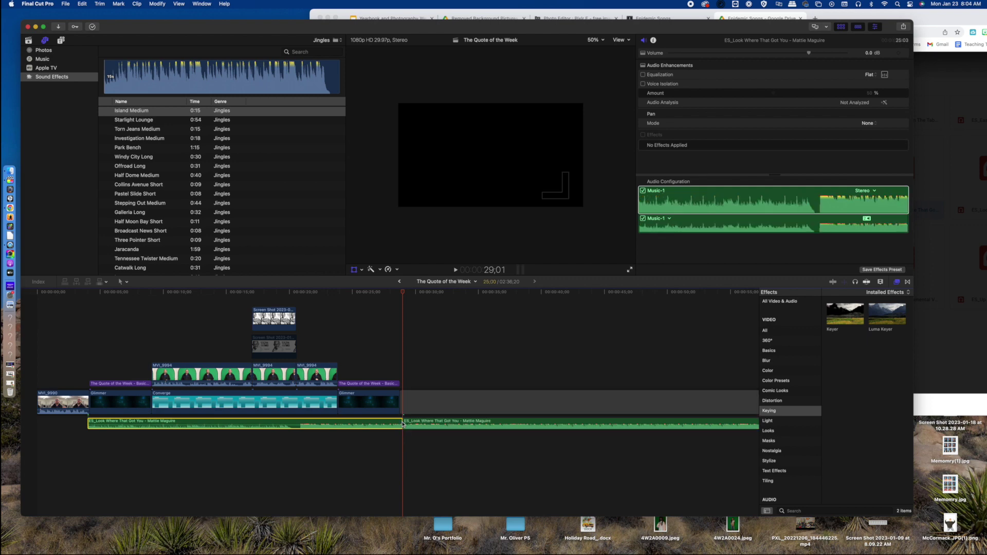
{"action": "left_click", "coordinate": [463, 425]}
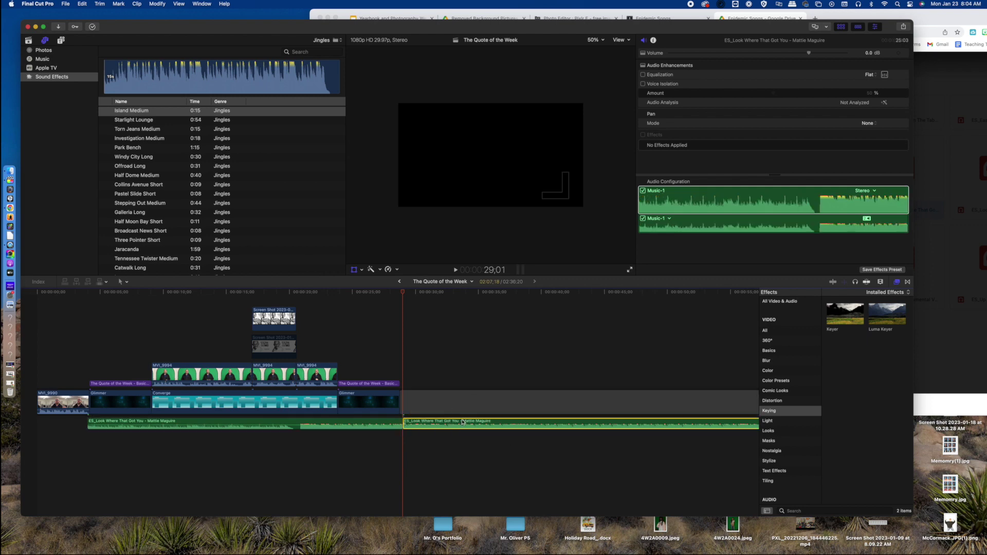
{"action": "key", "text": "Delete"}
{"action": "left_click", "coordinate": [472, 396]}
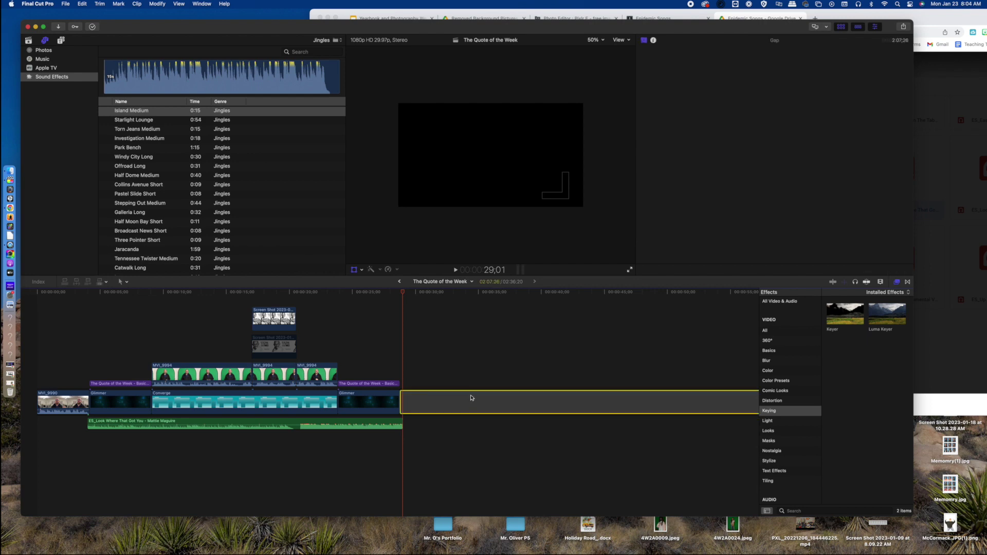
{"action": "key", "text": "Delete"}
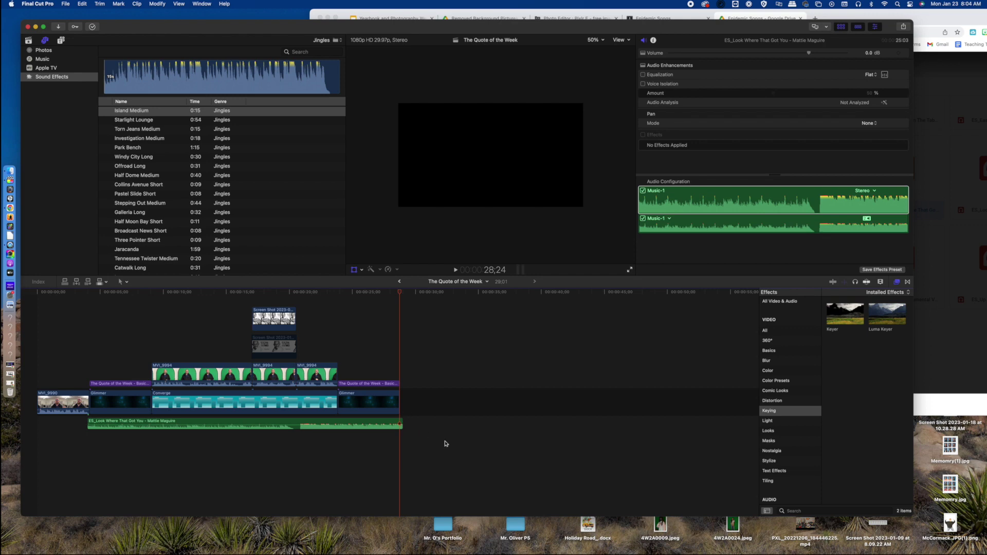
- Trim the song's end back to 28;27, just past the end of the closing title
{"action": "key", "text": "super+equal"}
{"action": "key", "text": "super+equal"}
{"action": "key", "text": "super+equal"}
{"action": "key", "text": "super+equal"}
{"action": "key", "text": "super+equal"}
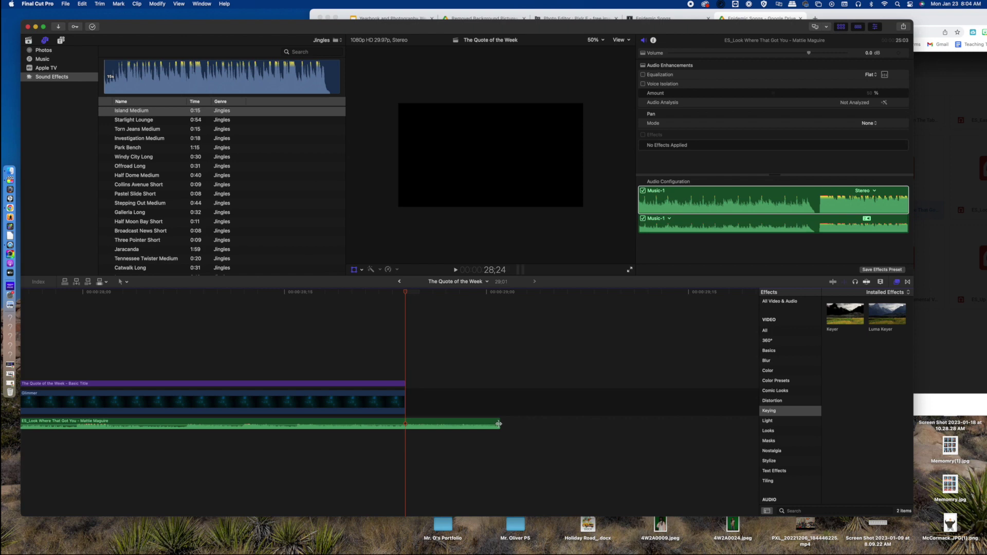
{"action": "left_click_drag", "start_coordinate": [498, 424], "coordinate": [449, 422]}
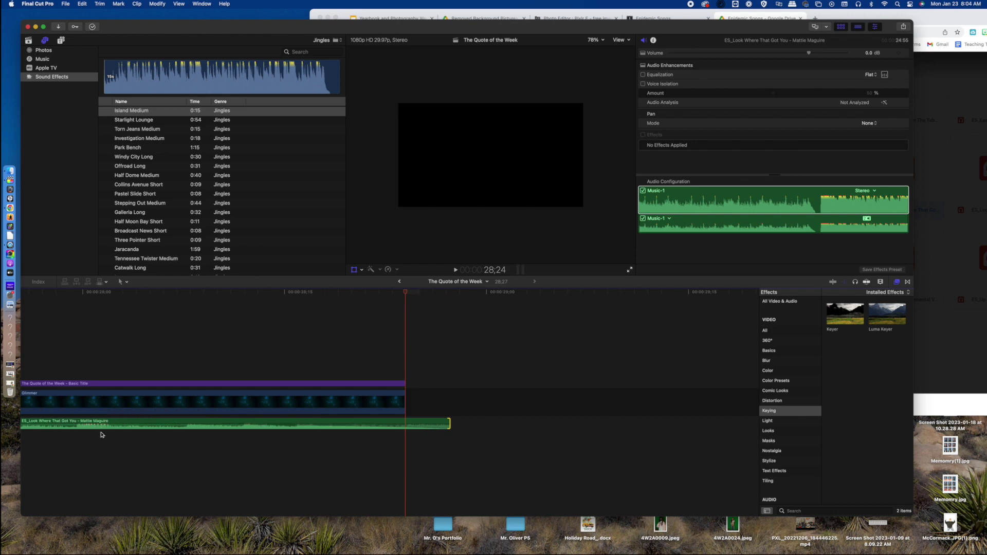
- Play the project from the beginning and make the editing window full screen
{"action": "scroll", "coordinate": [110, 447], "scroll_direction": "left", "scroll_amount": 10}
{"action": "scroll", "coordinate": [112, 448], "scroll_direction": "left", "scroll_amount": 5}
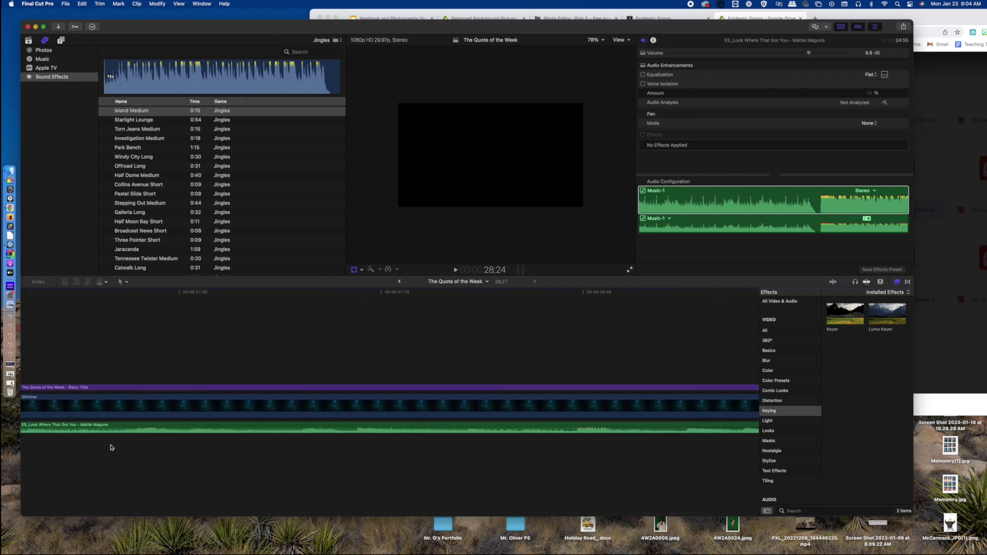
{"action": "key", "text": "super+minus"}
{"action": "key", "text": "super+minus"}
{"action": "key", "text": "super+minus"}
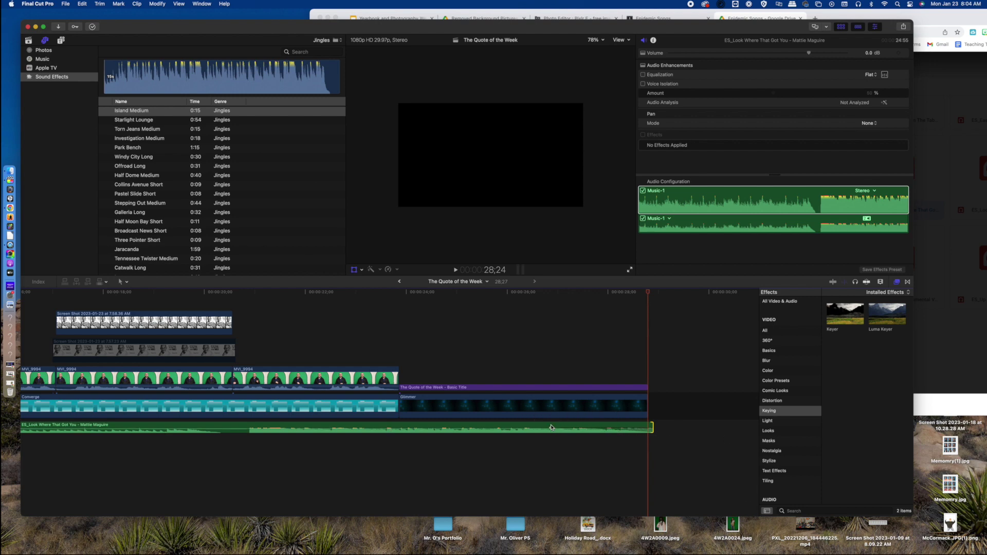
{"action": "scroll", "coordinate": [531, 463], "scroll_direction": "left", "scroll_amount": 15}
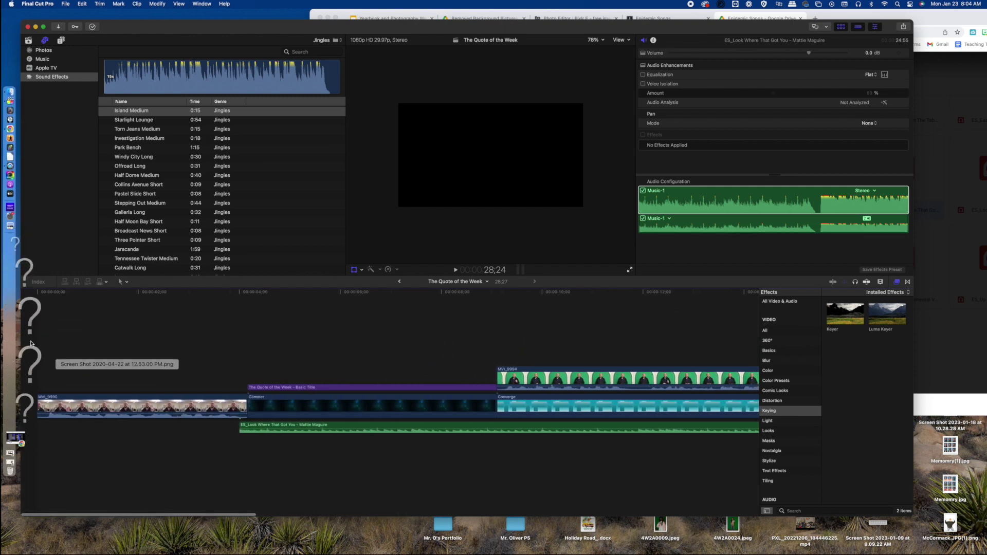
{"action": "left_click", "coordinate": [42, 339]}
{"action": "key", "text": "space"}
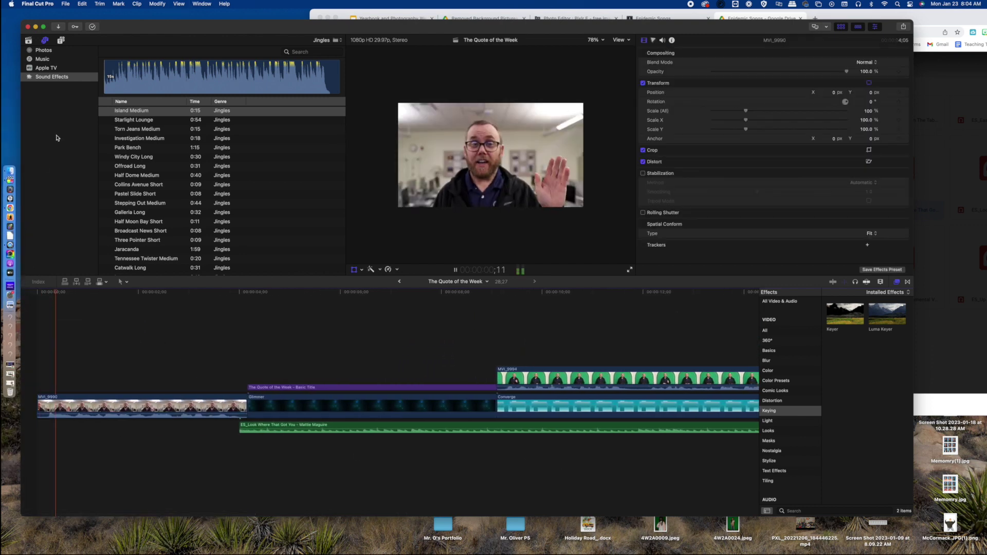
{"action": "left_click", "coordinate": [44, 26]}
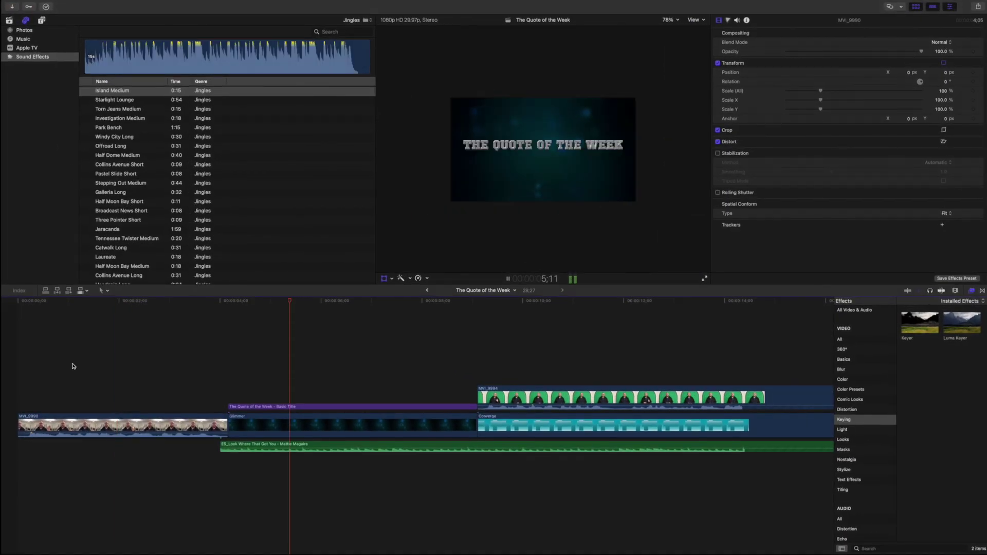
- Play the project through to 23;18 and check the quote image at 20;06 against the music's timing
{"action": "key", "text": "space"}
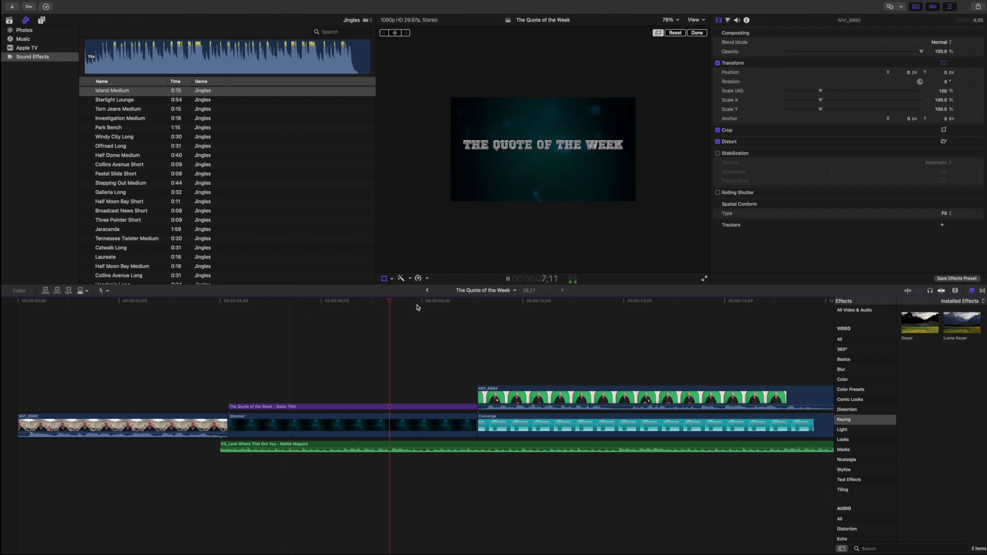
{"action": "key", "text": "Home"}
{"action": "key", "text": "space"}
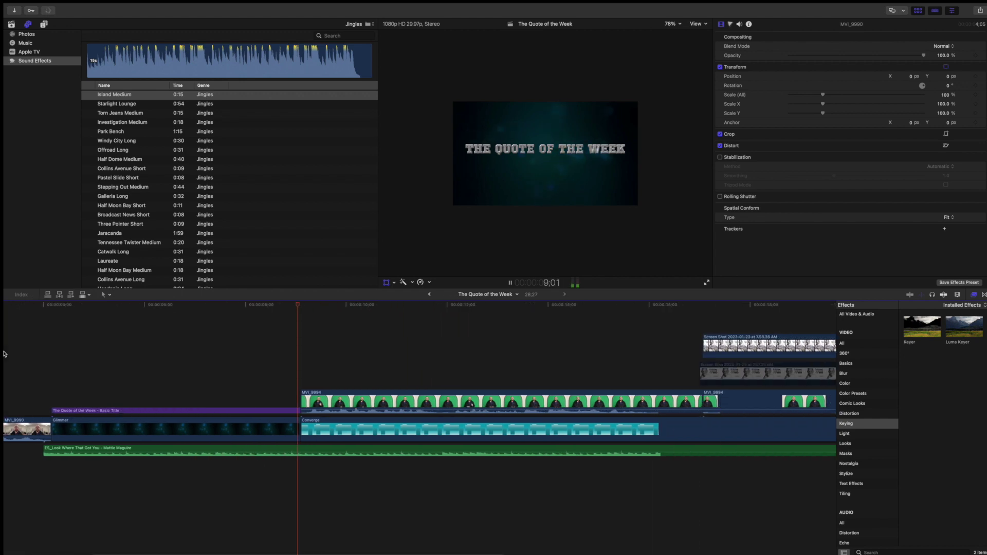
{"action": "left_click", "coordinate": [511, 283]}
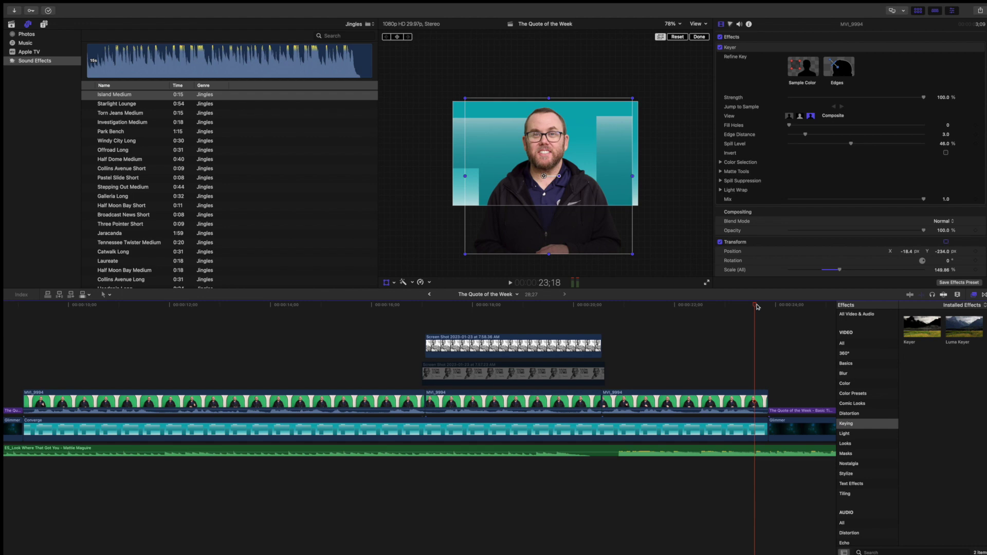
{"action": "left_click", "coordinate": [584, 345]}
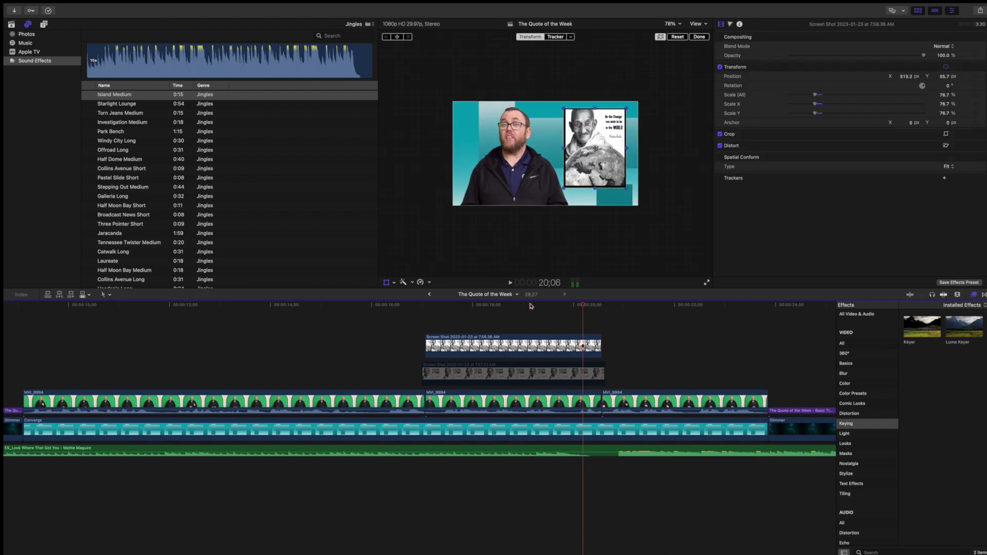
{"action": "scroll", "coordinate": [492, 402], "scroll_direction": "left", "scroll_amount": 3}
{"action": "scroll", "coordinate": [493, 403], "scroll_direction": "left", "scroll_amount": 8}
- Align the song with the start of the opening Glimmer clip, and shorten that Glimmer clip and its title to 3;27
{"action": "left_click", "coordinate": [275, 453]}
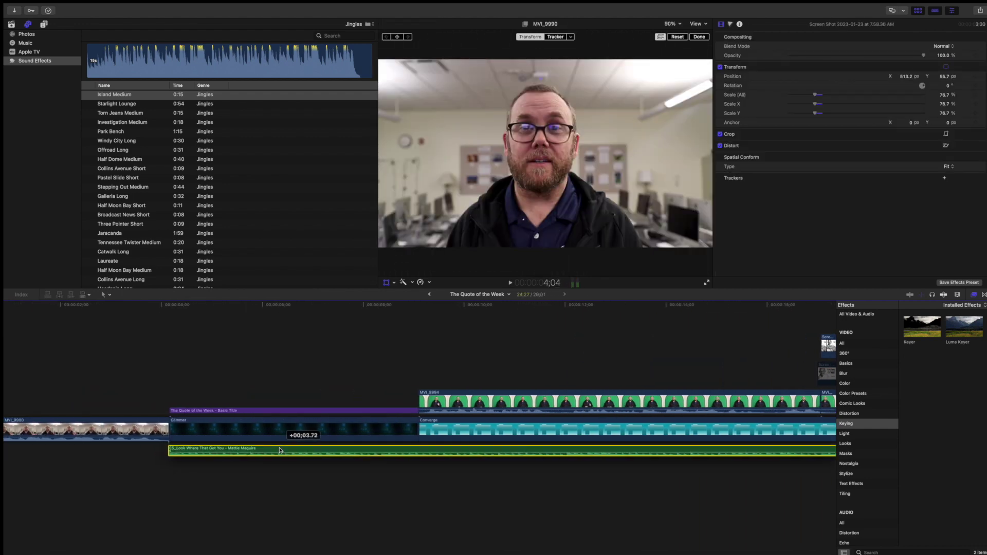
{"action": "left_click_drag", "start_coordinate": [417, 432], "coordinate": [365, 432]}
{"action": "left_click_drag", "start_coordinate": [419, 382], "coordinate": [366, 382]}
- Play the quote section through 22;08 to check the music, and shorten the opening Glimmer clip and title to 3;06
{"action": "scroll", "coordinate": [507, 374], "scroll_direction": "right", "scroll_amount": 10}
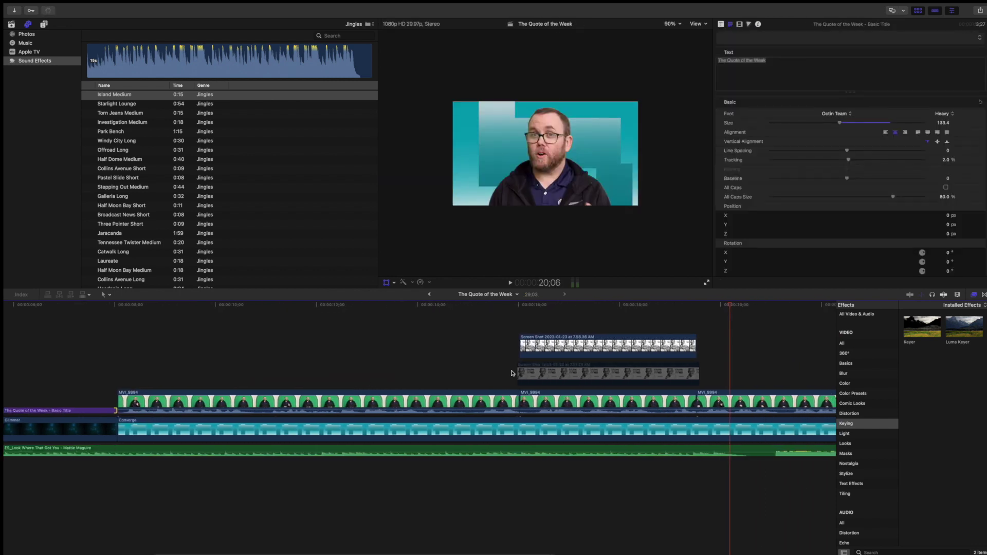
{"action": "left_click", "coordinate": [507, 375]}
{"action": "key", "text": "space"}
{"action": "scroll", "coordinate": [507, 376], "scroll_direction": "right", "scroll_amount": 5}
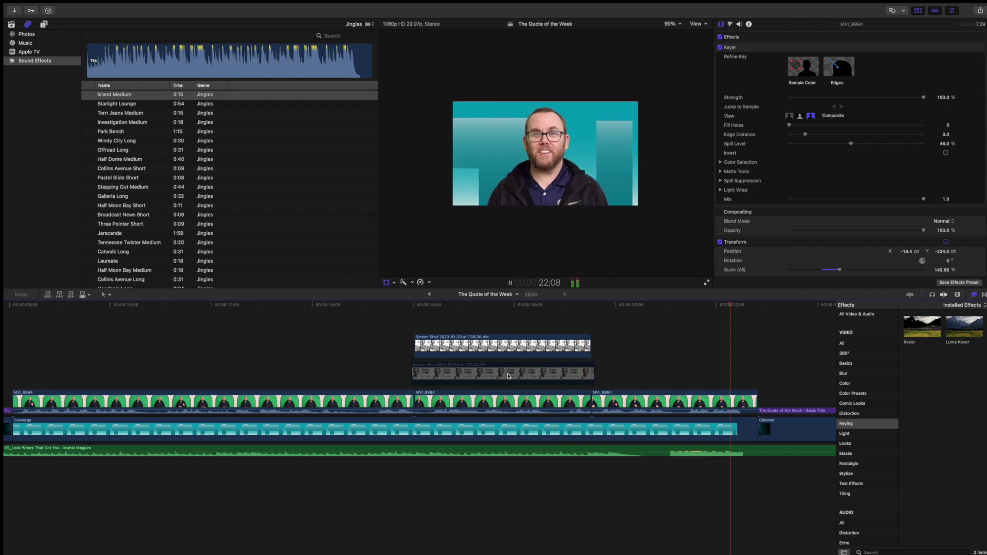
{"action": "key", "text": "space"}
{"action": "scroll", "coordinate": [512, 378], "scroll_direction": "left", "scroll_amount": 10}
{"action": "left_click_drag", "start_coordinate": [425, 426], "coordinate": [392, 427]}
{"action": "left_click_drag", "start_coordinate": [427, 385], "coordinate": [390, 384]}
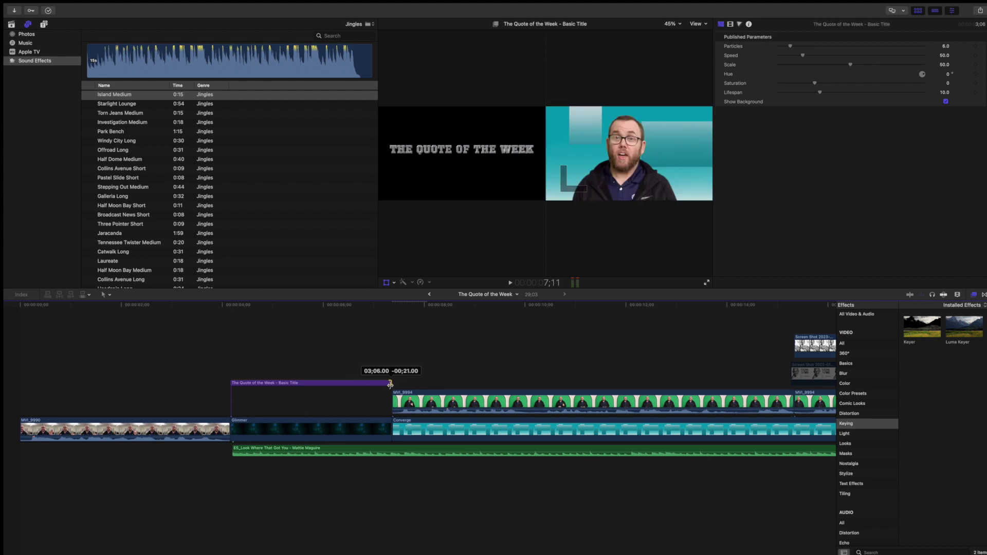
- Replay from 15;24 to 22;19, and shorten the opening Glimmer clip and its title to 2;19
{"action": "scroll", "coordinate": [412, 367], "scroll_direction": "right", "scroll_amount": 10}
{"action": "left_click", "coordinate": [465, 316]}
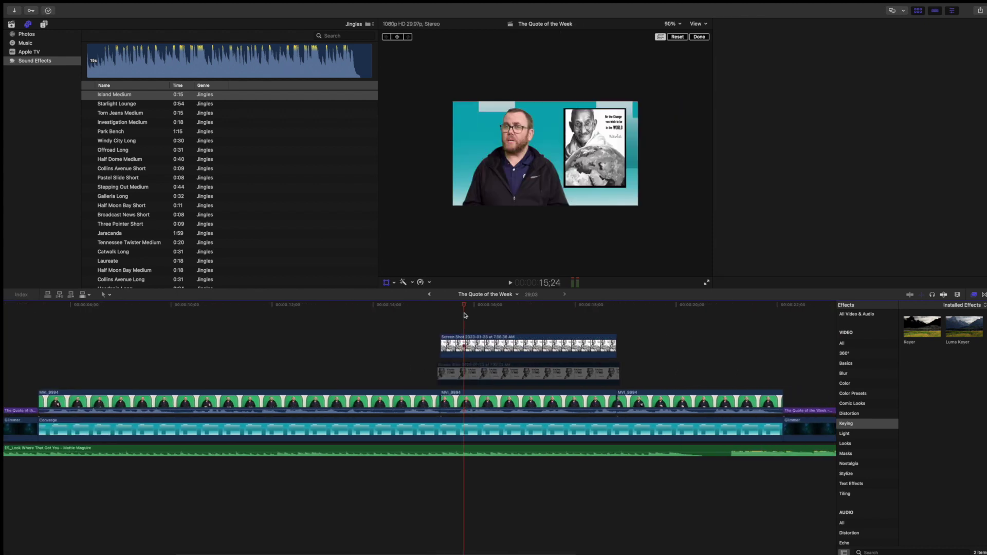
{"action": "key", "text": "space"}
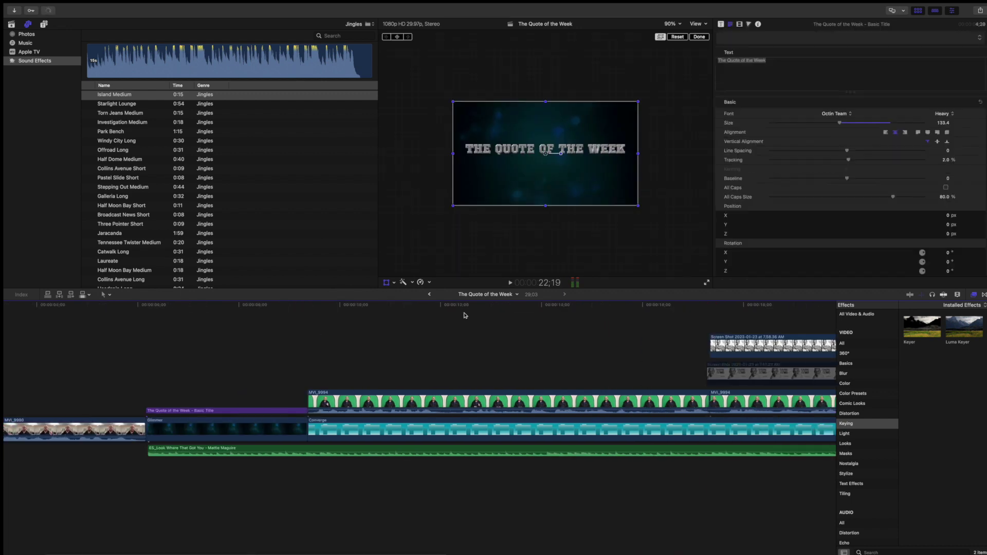
{"action": "scroll", "coordinate": [276, 402], "scroll_direction": "left", "scroll_amount": 3}
{"action": "left_click_drag", "start_coordinate": [387, 427], "coordinate": [362, 427]}
{"action": "left_click_drag", "start_coordinate": [389, 383], "coordinate": [364, 382]}
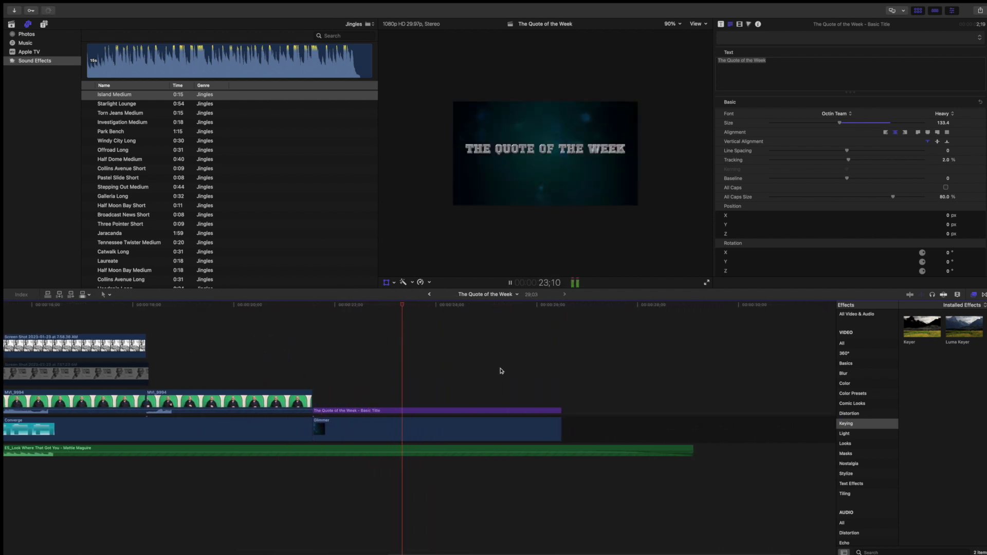
- Select the song's range beneath the speaker clips, from just before to just after them, and lower its volume to -13 dB
{"action": "key", "text": "space"}
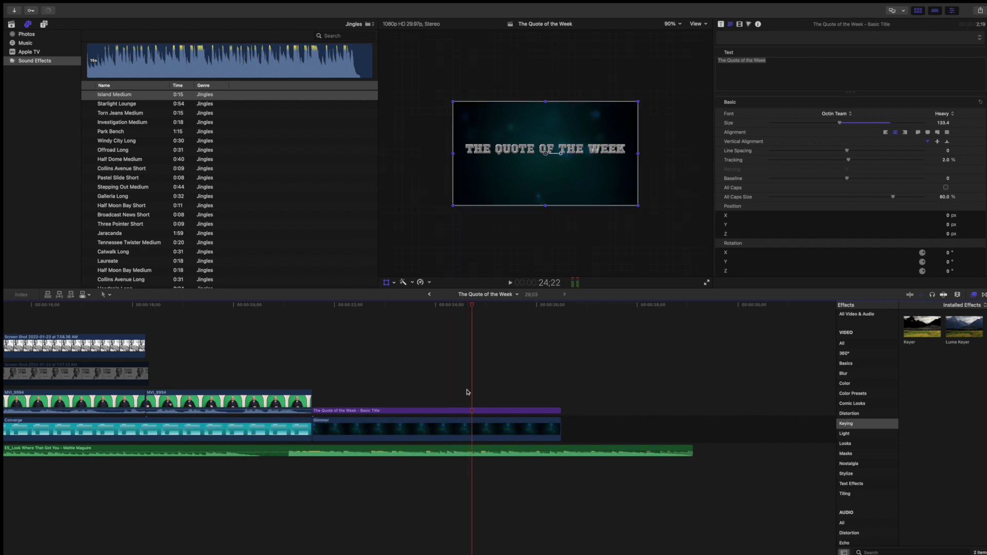
{"action": "scroll", "coordinate": [465, 392], "scroll_direction": "left", "scroll_amount": 10}
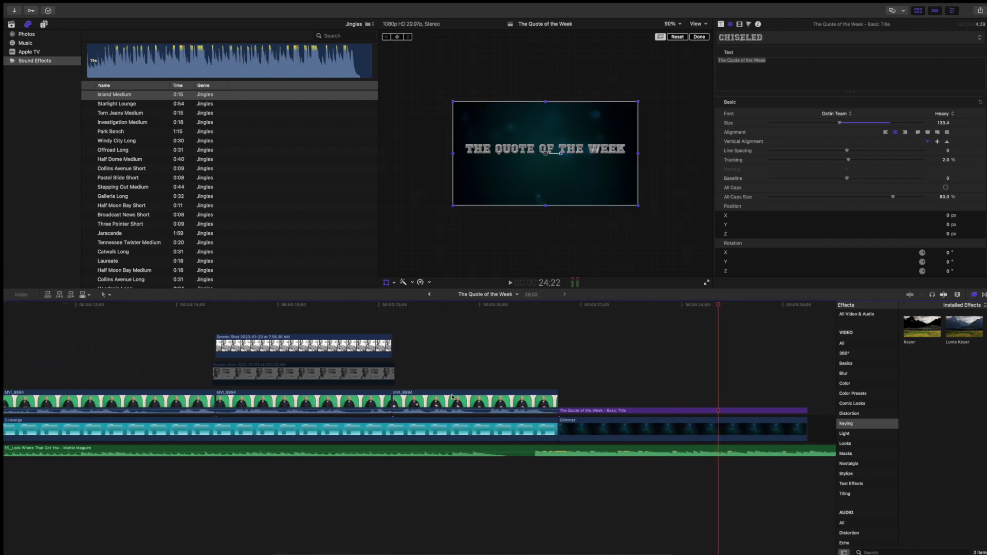
{"action": "scroll", "coordinate": [452, 396], "scroll_direction": "left", "scroll_amount": 8}
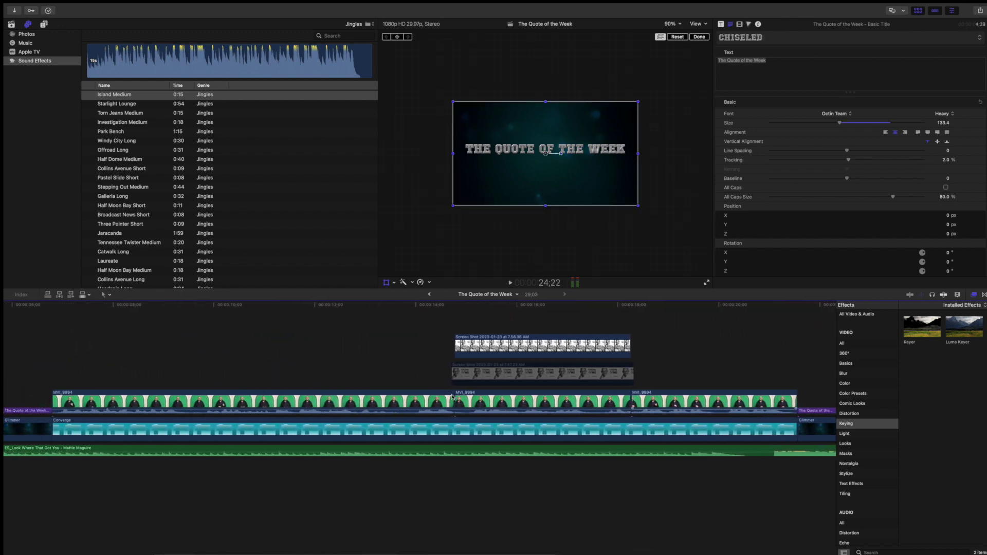
{"action": "scroll", "coordinate": [452, 397], "scroll_direction": "left", "scroll_amount": 6}
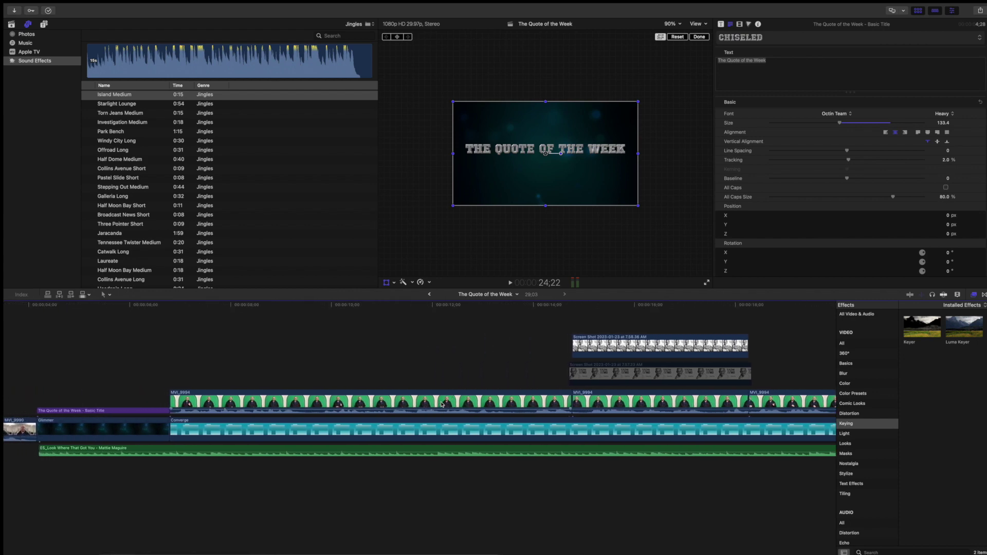
{"action": "scroll", "coordinate": [441, 405], "scroll_direction": "right", "scroll_amount": 6}
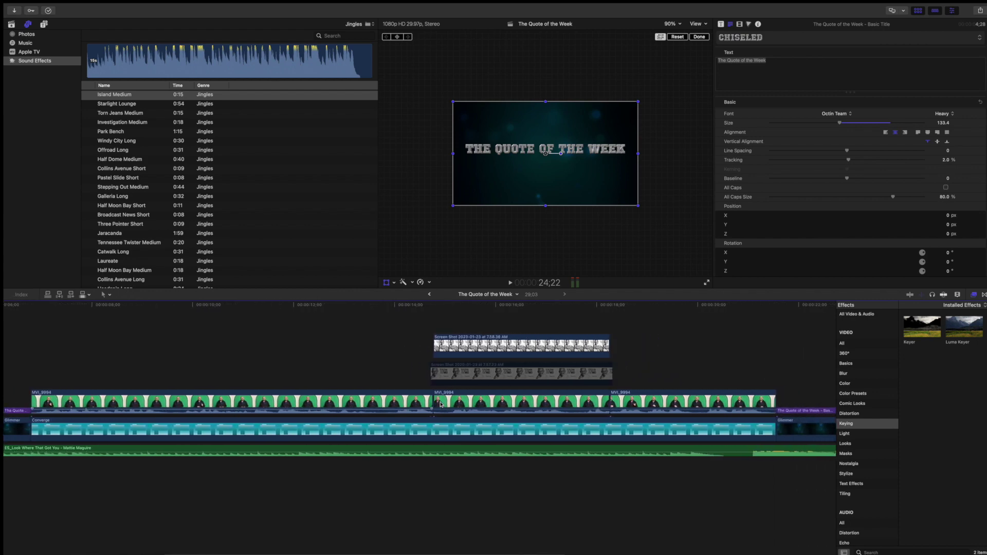
{"action": "key", "text": "super+minus"}
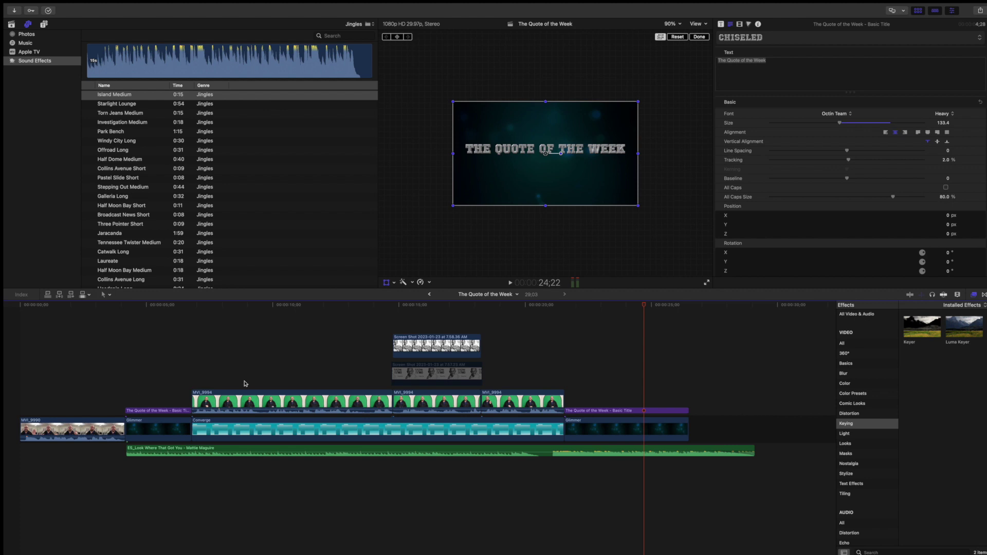
{"action": "left_click", "coordinate": [105, 295]}
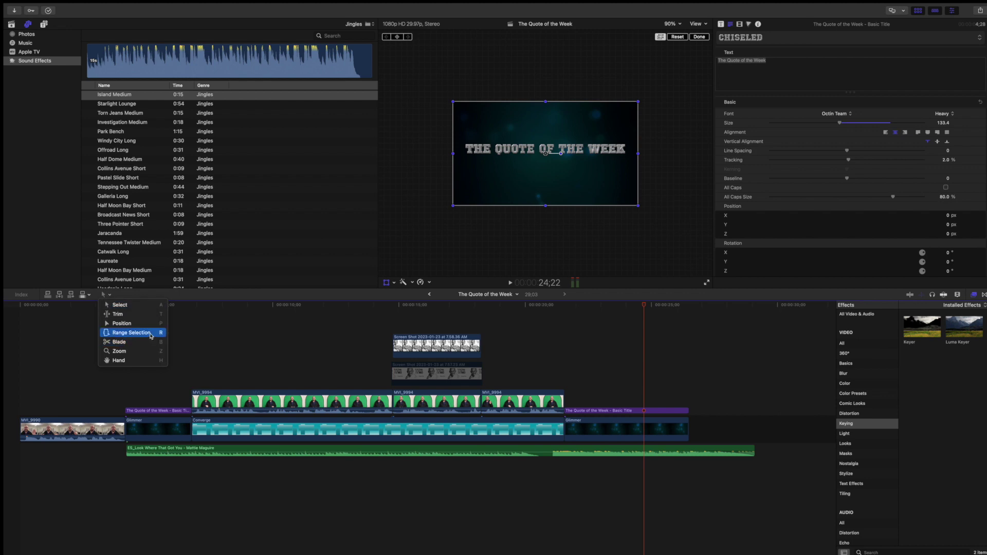
{"action": "left_click", "coordinate": [131, 333]}
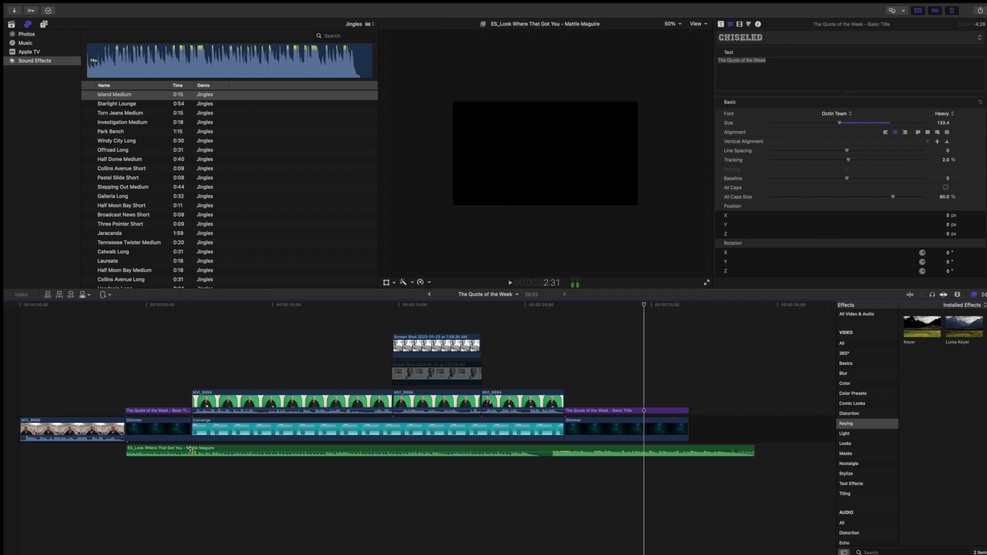
{"action": "left_click_drag", "start_coordinate": [187, 451], "coordinate": [571, 438]}
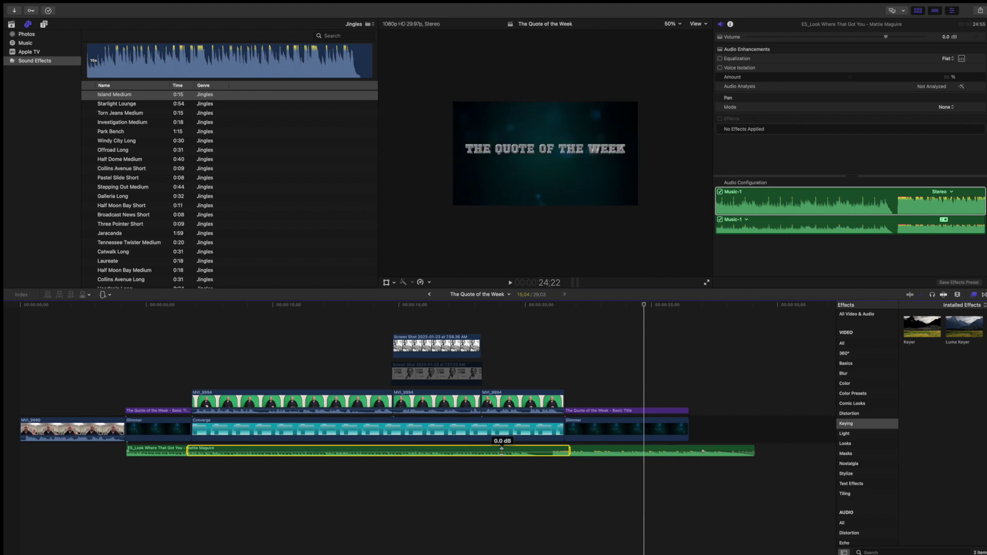
{"action": "left_click_drag", "start_coordinate": [502, 450], "coordinate": [501, 452]}
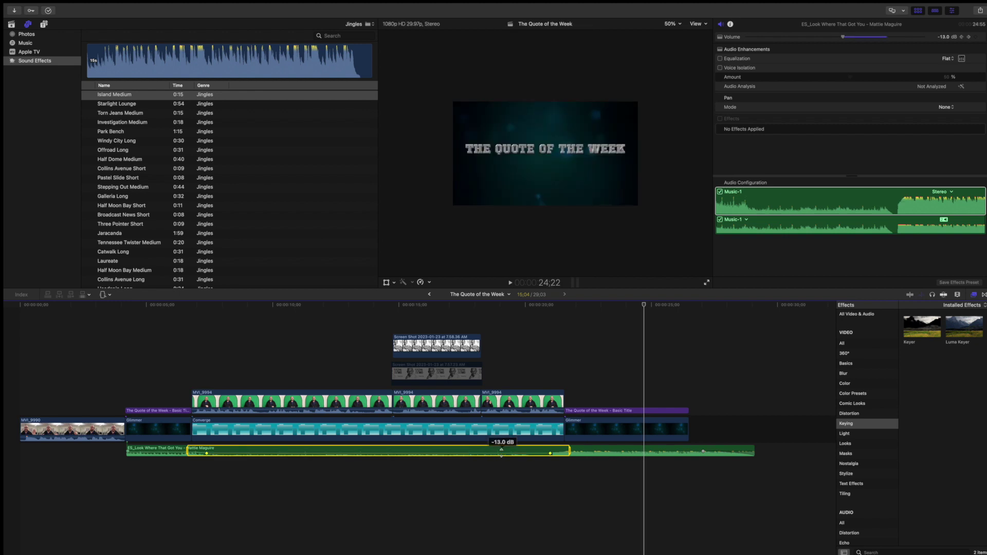
- Play the music's fades around the speaker section and fine-tune the song's volume between the lowered keyframes
{"action": "left_click", "coordinate": [233, 315]}
{"action": "left_click", "coordinate": [165, 317]}
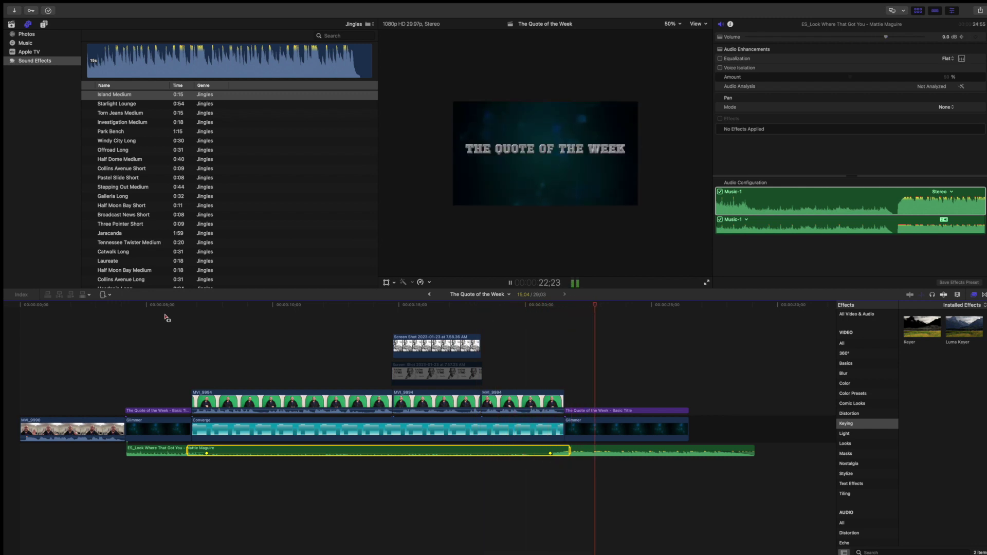
{"action": "key", "text": "space"}
{"action": "left_click_drag", "start_coordinate": [289, 455], "coordinate": [288, 452]}
- Play the speaker section through 21;28, lower the song's volume under the closing title to -7 dB, and replay the ending
{"action": "left_click", "coordinate": [297, 342]}
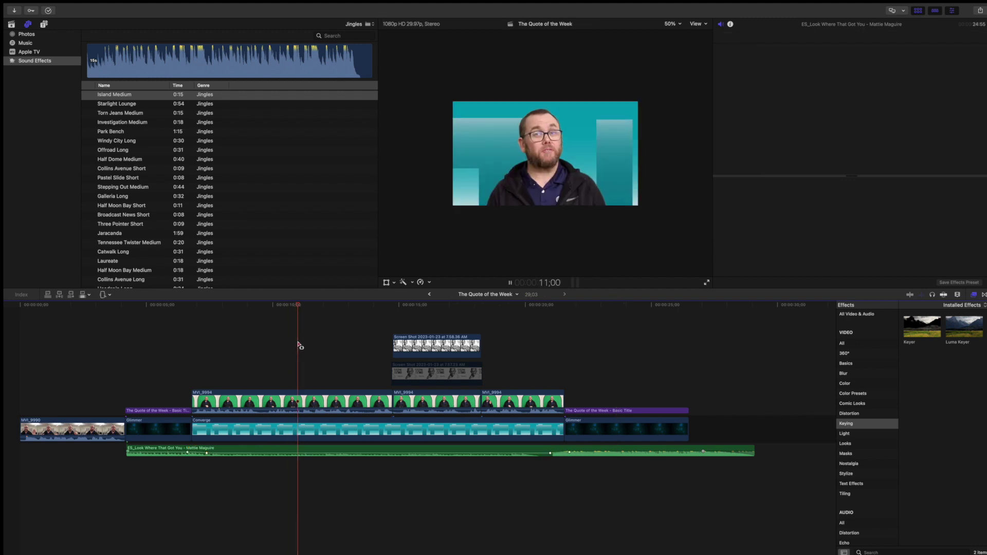
{"action": "key", "text": "space"}
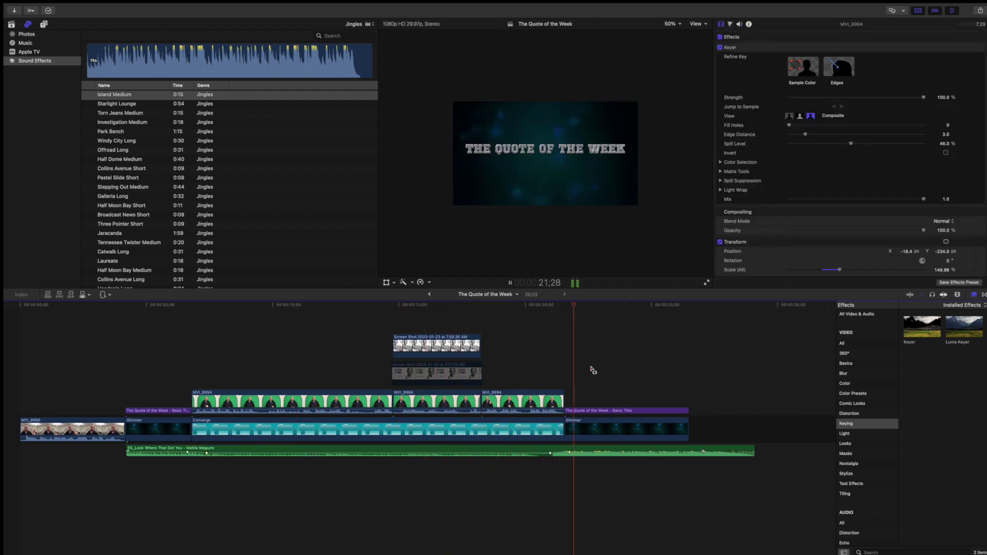
{"action": "key", "text": "space"}
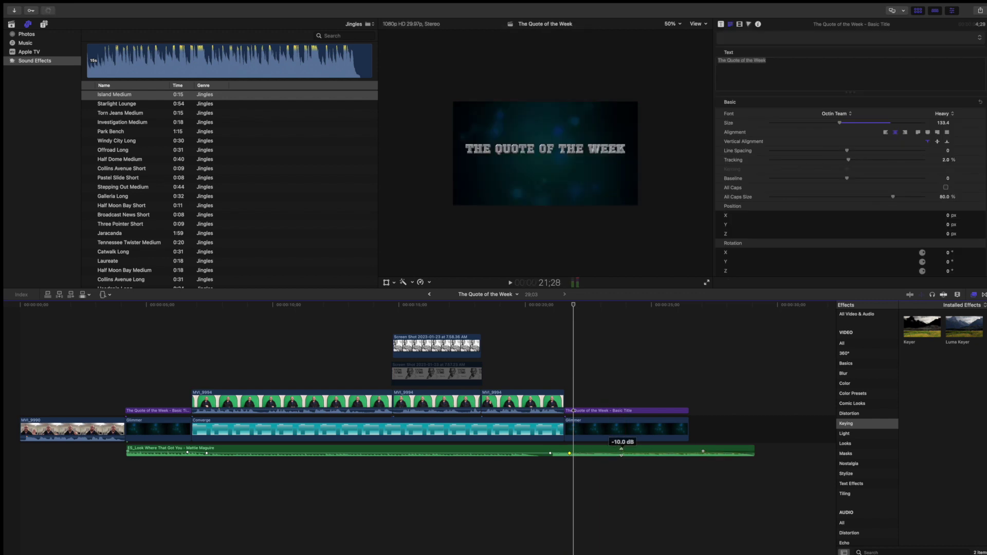
{"action": "left_click", "coordinate": [514, 354]}
{"action": "key", "text": "space"}
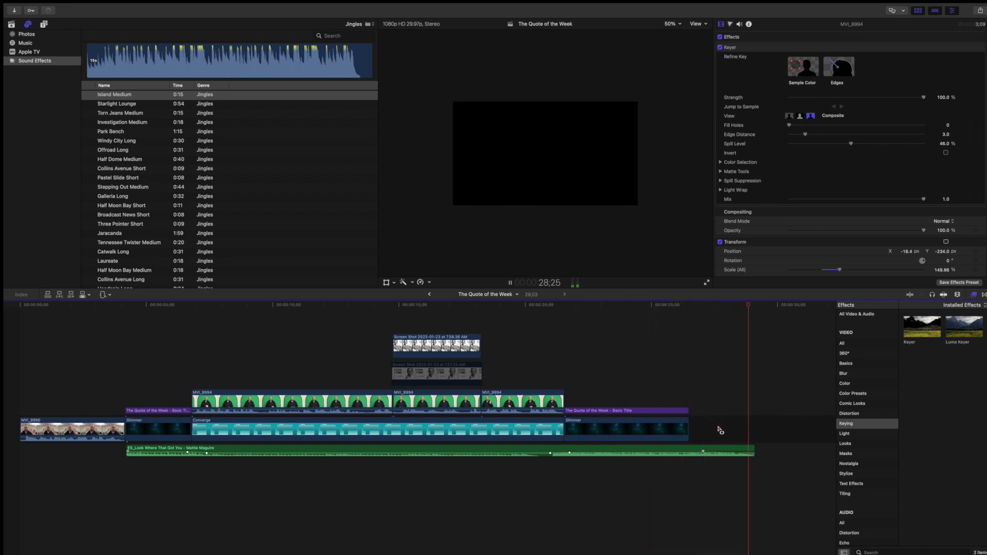
- Play from the intro into the first speaker clip and raise that clip to position X -18.4, Y -189.6 px
{"action": "left_click", "coordinate": [89, 360]}
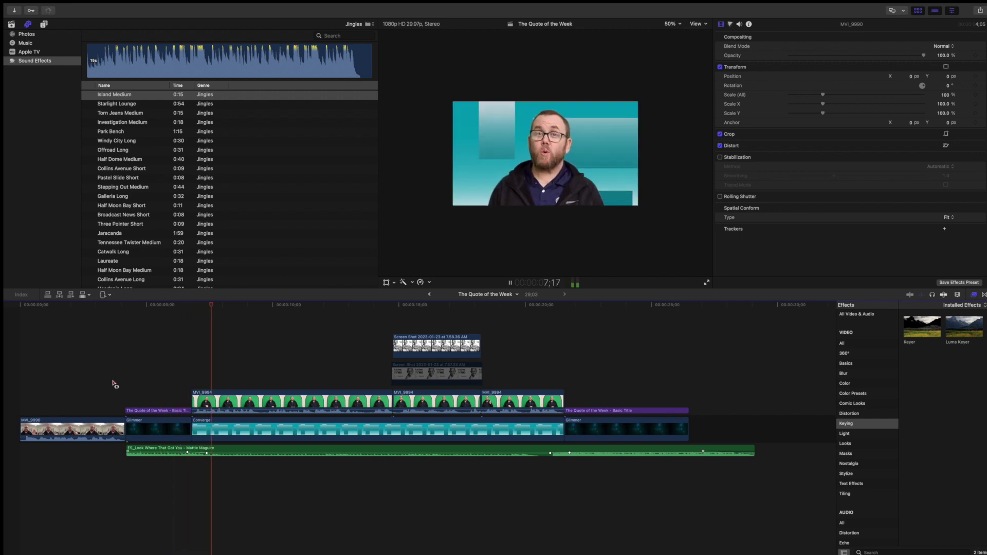
{"action": "key", "text": "space"}
{"action": "left_click", "coordinate": [387, 282]}
{"action": "left_click_drag", "start_coordinate": [547, 183], "coordinate": [546, 171]}
{"action": "left_click", "coordinate": [352, 323]}
- Play the quote section and raise the last speaker clip to position X -17.7, Y -211.8 px
{"action": "key", "text": "space"}
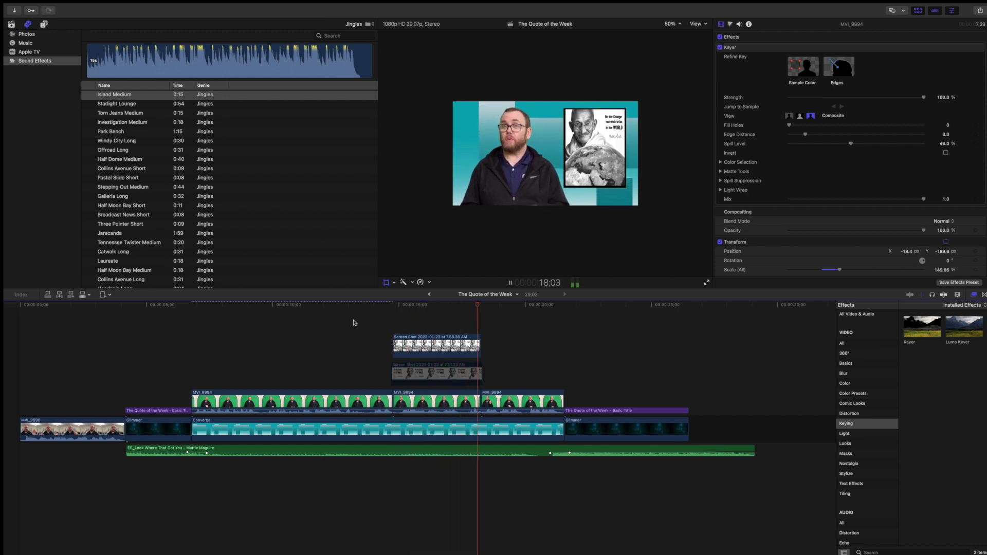
{"action": "key", "text": "space"}
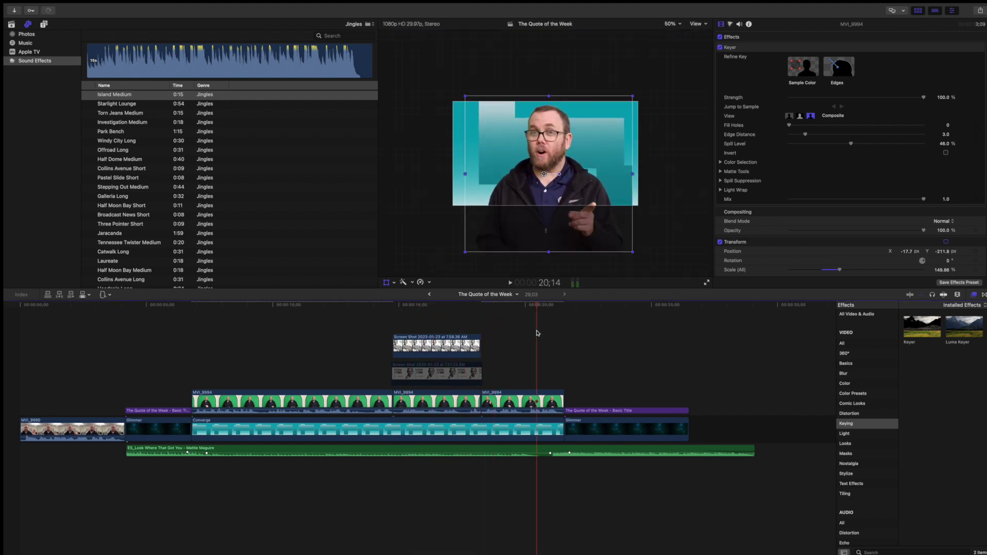
{"action": "key", "text": "space"}
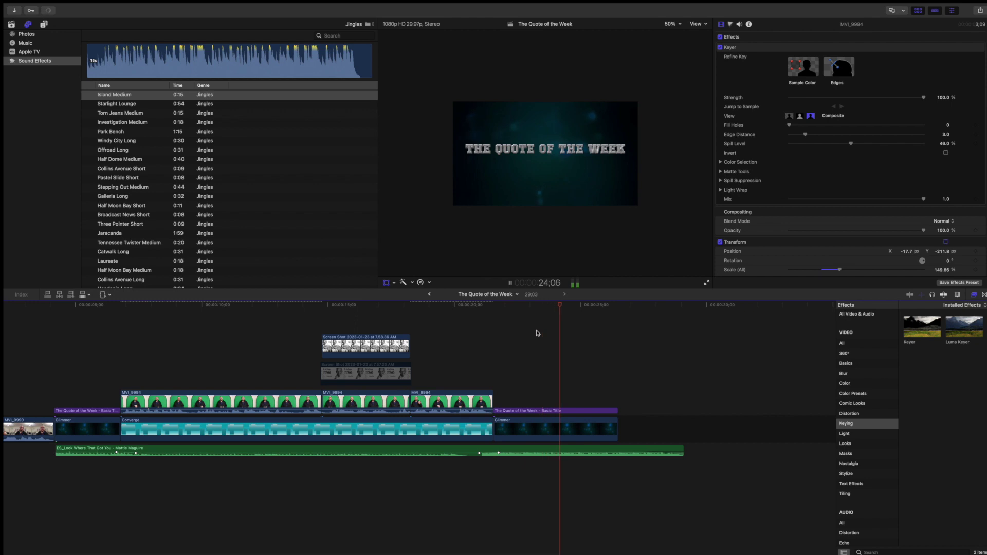
- Stop playback at 25;16 and trim the end of the song back to 27;23 on the timeline
{"action": "key", "text": "space"}
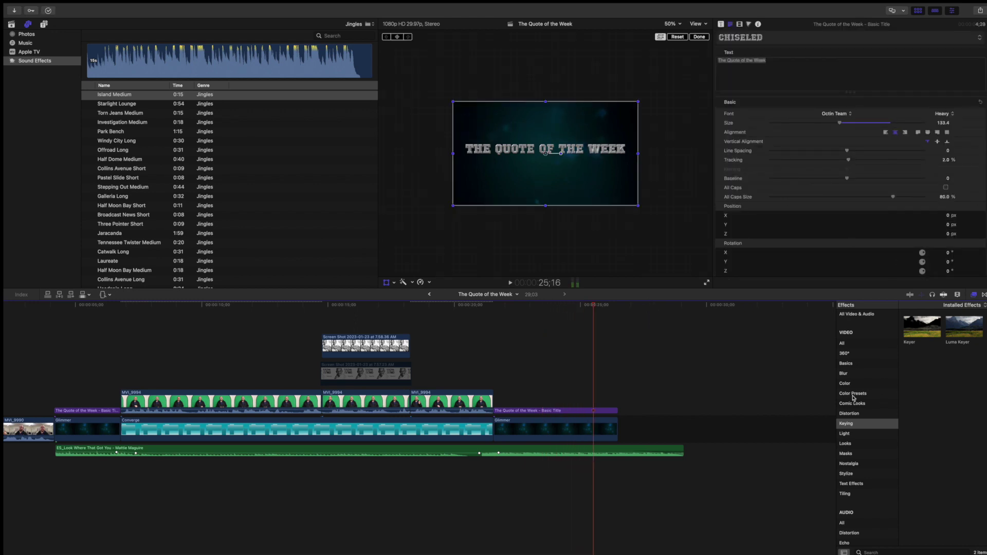
{"action": "scroll", "coordinate": [643, 414], "scroll_direction": "left", "scroll_amount": 3}
{"action": "left_click_drag", "start_coordinate": [752, 448], "coordinate": [721, 449]}
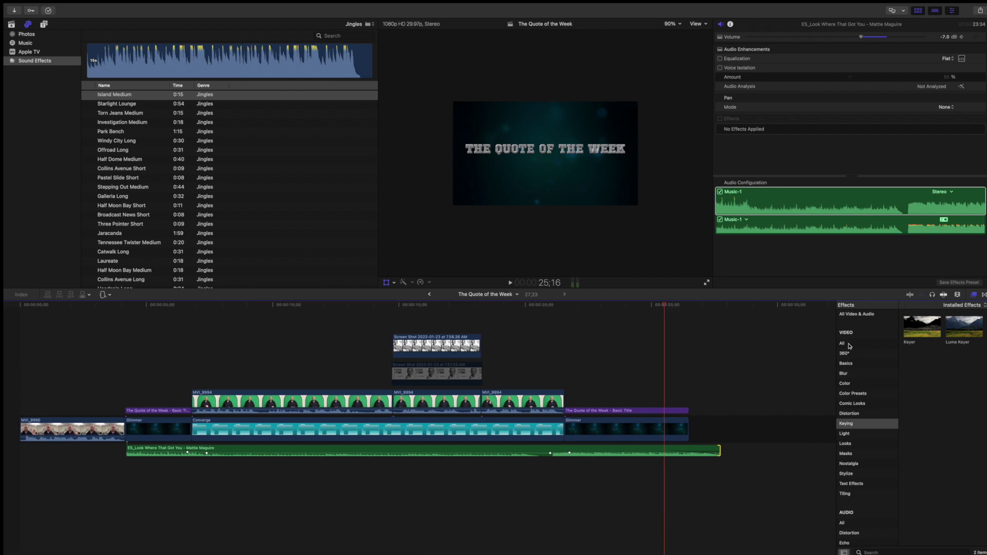
- Search all video effects for "bad", apply the Bad TV effect to the opening title, and play it
{"action": "left_click", "coordinate": [848, 444]}
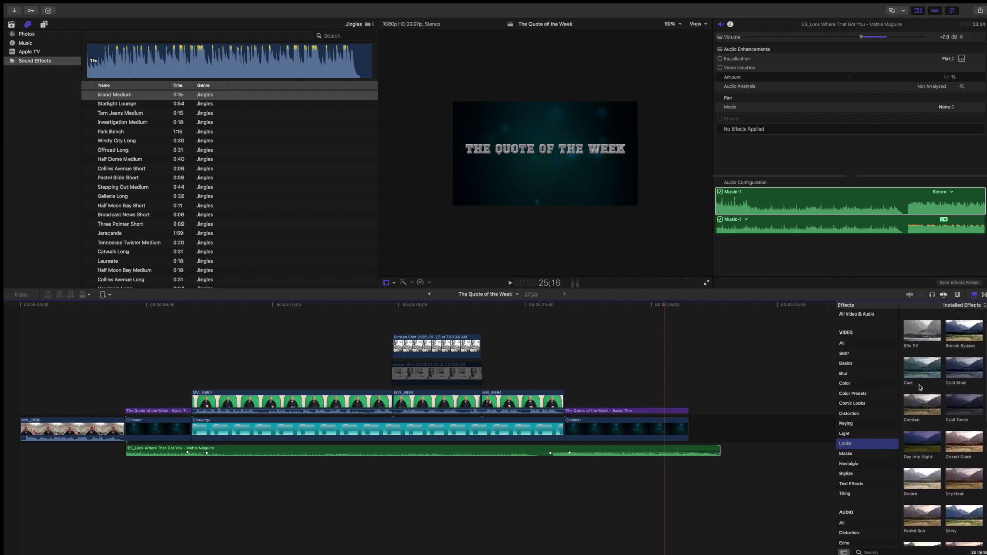
{"action": "left_click", "coordinate": [874, 553]}
{"action": "type", "text": "bad"}
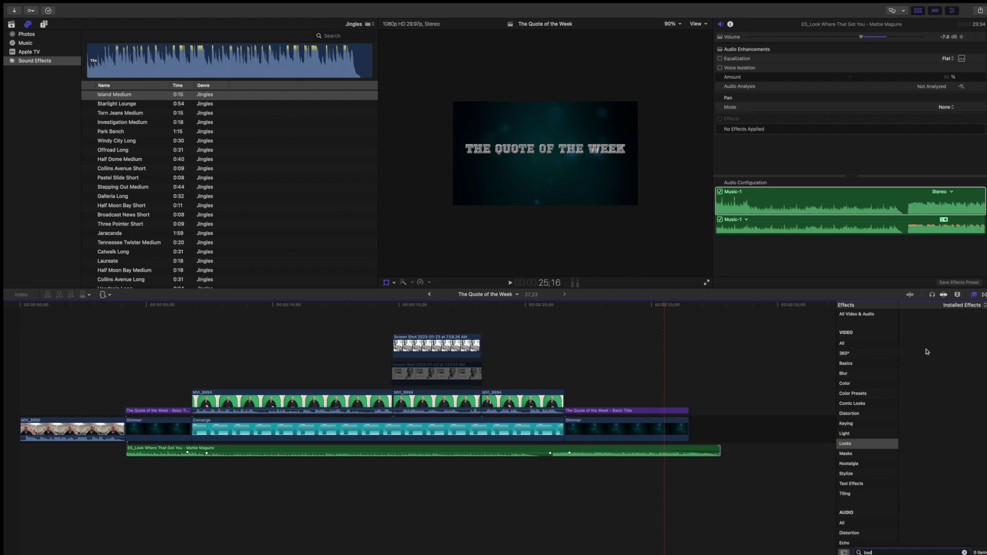
{"action": "left_click", "coordinate": [862, 343]}
{"action": "left_click_drag", "start_coordinate": [925, 331], "coordinate": [160, 411]}
{"action": "left_click", "coordinate": [127, 377]}
{"action": "key", "text": "space"}
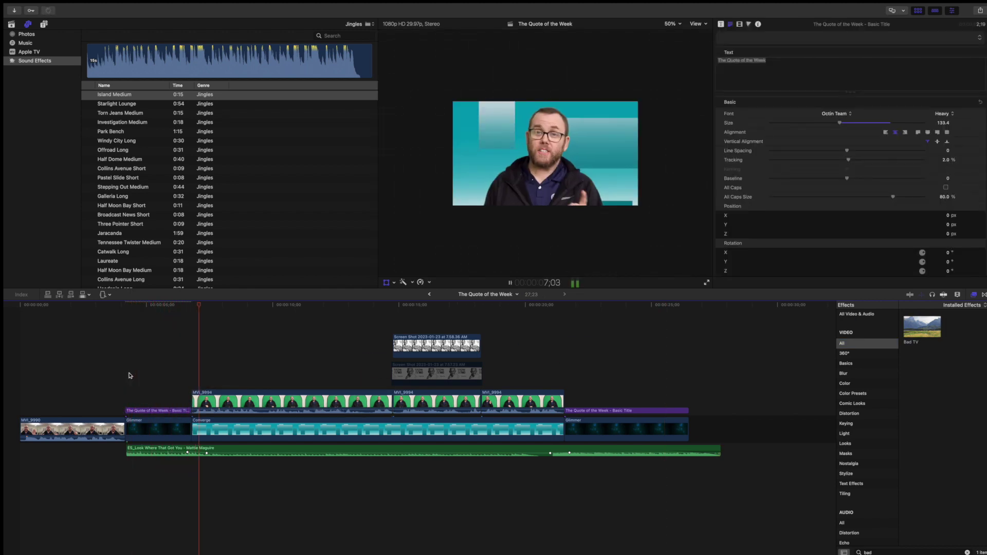
- Apply the Bad TV effect to the closing title as well and preview it around 25;10
{"action": "key", "text": "space"}
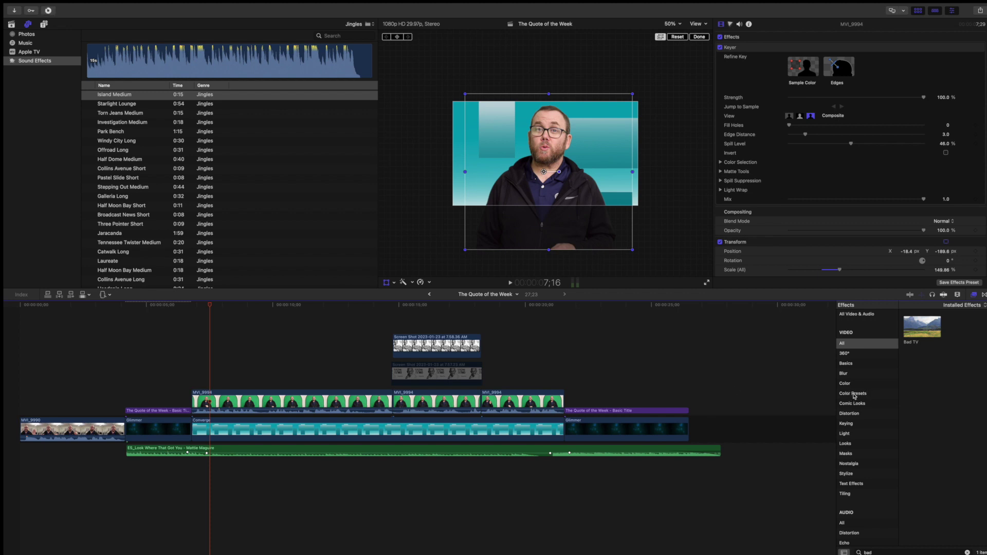
{"action": "left_click", "coordinate": [509, 363]}
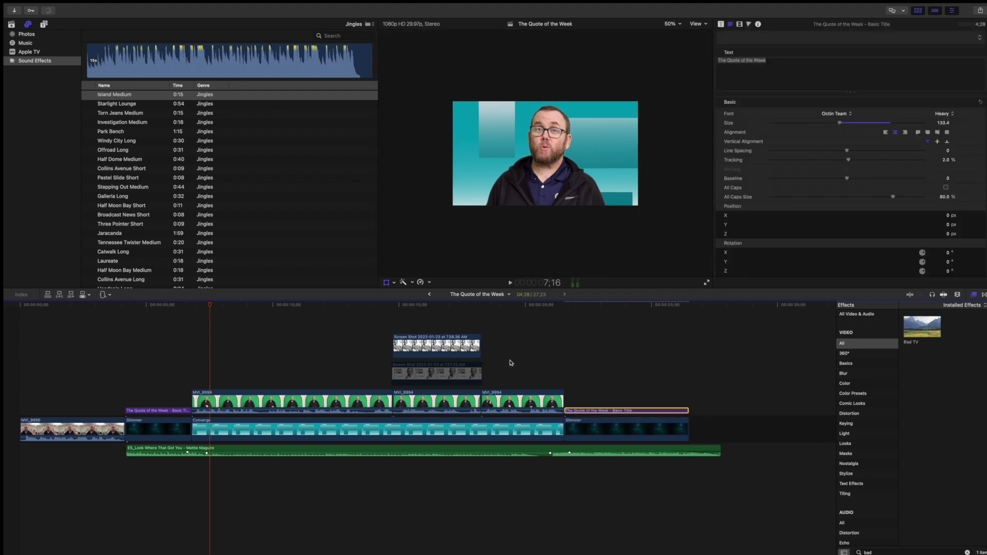
{"action": "key", "text": "space"}
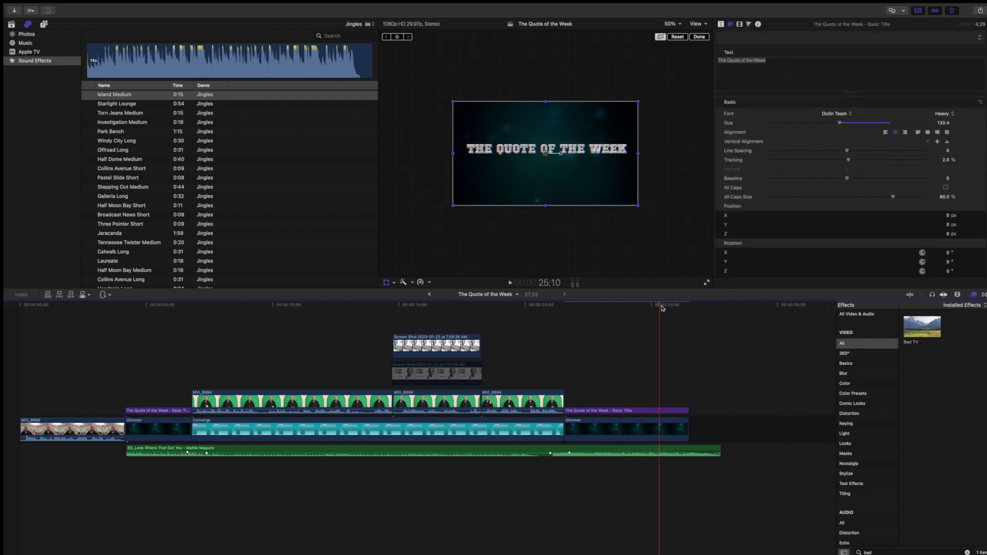
- Disable the smaller framed quote screenshot, enable the full-frame quote screenshot below it, and play that section through 17;12
{"action": "left_click", "coordinate": [479, 304]}
{"action": "left_click", "coordinate": [407, 305]}
{"action": "left_click", "coordinate": [458, 374]}
{"action": "left_click", "coordinate": [445, 343]}
{"action": "key", "text": "v"}
{"action": "left_click", "coordinate": [447, 373]}
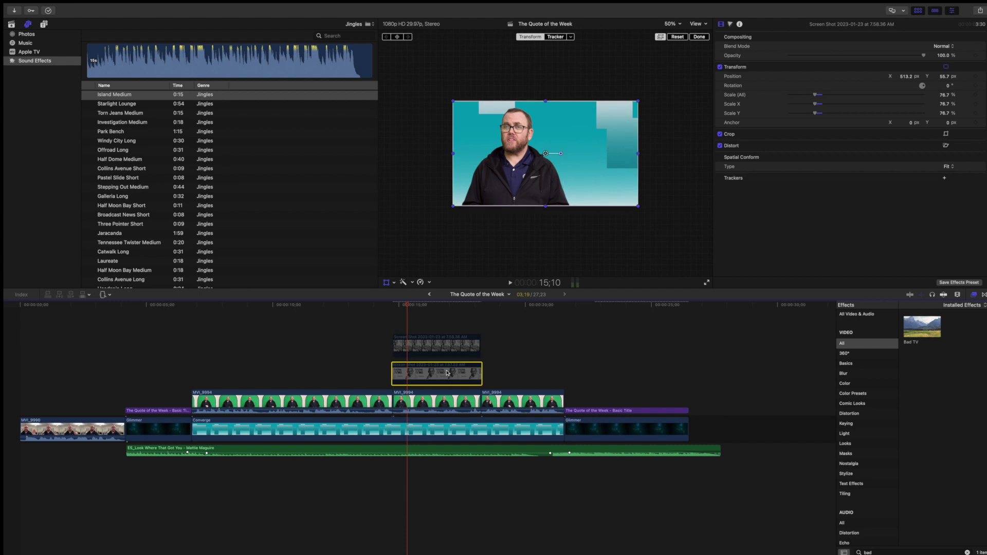
{"action": "key", "text": "v"}
{"action": "left_click", "coordinate": [381, 336]}
{"action": "key", "text": "space"}
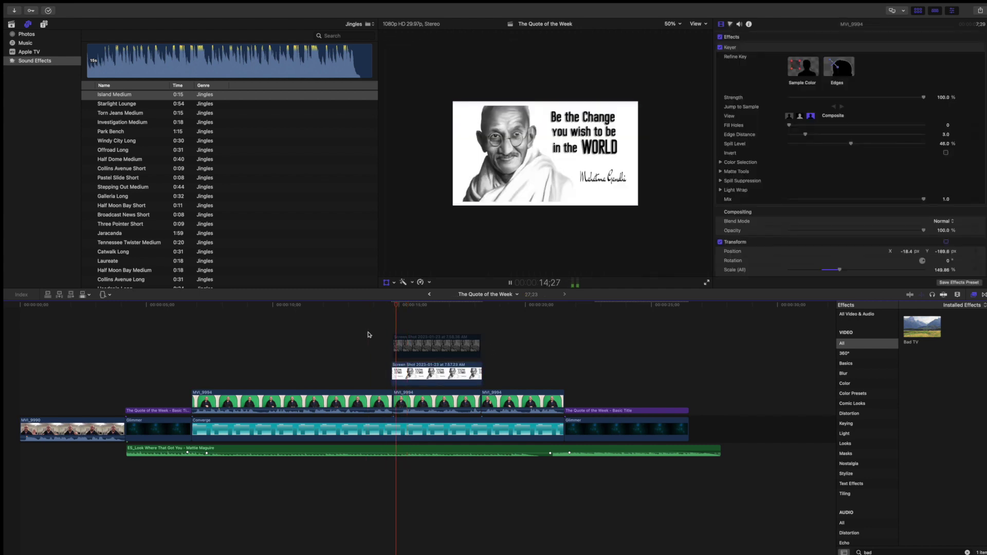
{"action": "key", "text": "space"}
- Disable the full-frame quote screenshot again and re-enable the smaller framed one above it
{"action": "left_click", "coordinate": [430, 374]}
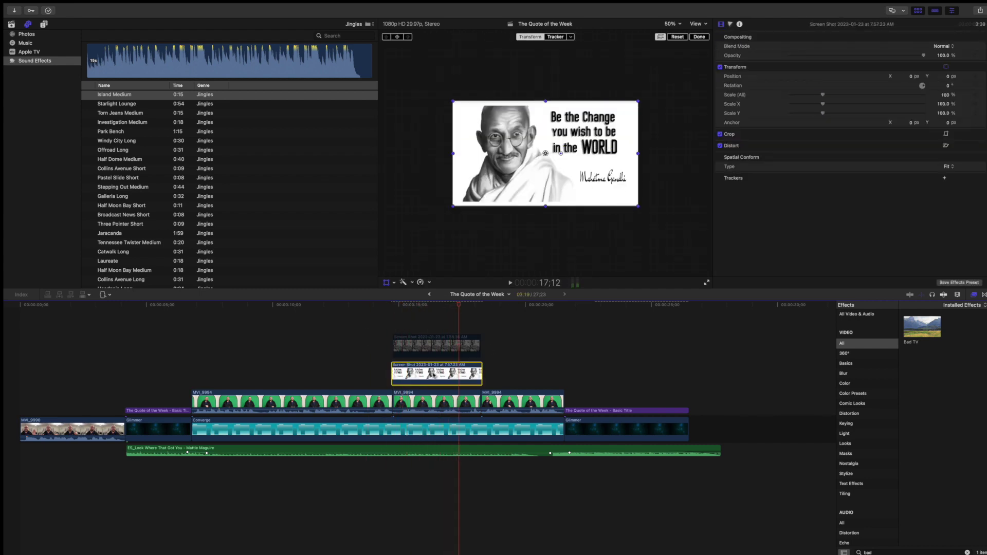
{"action": "key", "text": "v"}
{"action": "left_click", "coordinate": [435, 346]}
{"action": "key", "text": "v"}
- Move the playhead to 27;04 and export the project with the default Export File destination as The Quote of the Week
{"action": "left_click_drag", "start_coordinate": [458, 305], "coordinate": [705, 304]}
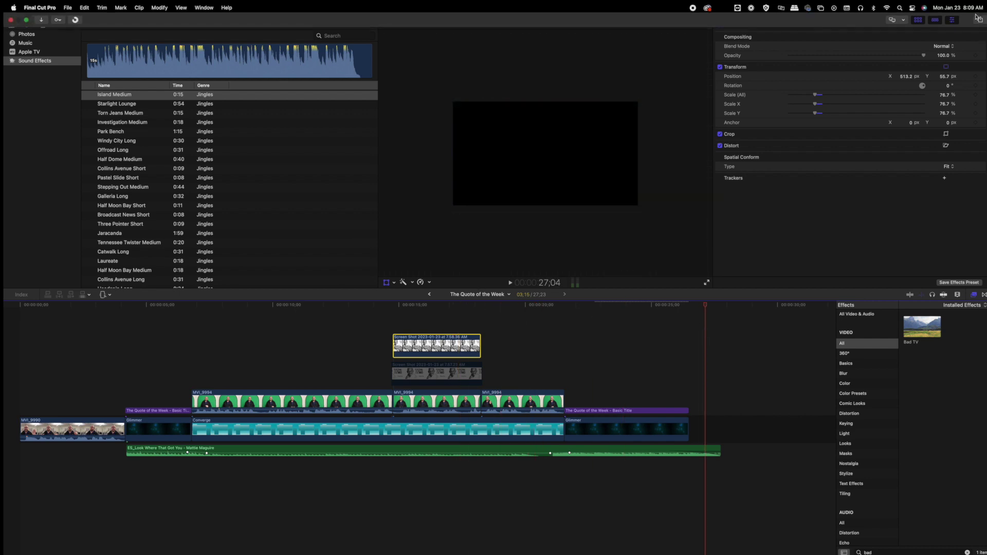
{"action": "left_click", "coordinate": [981, 21]}
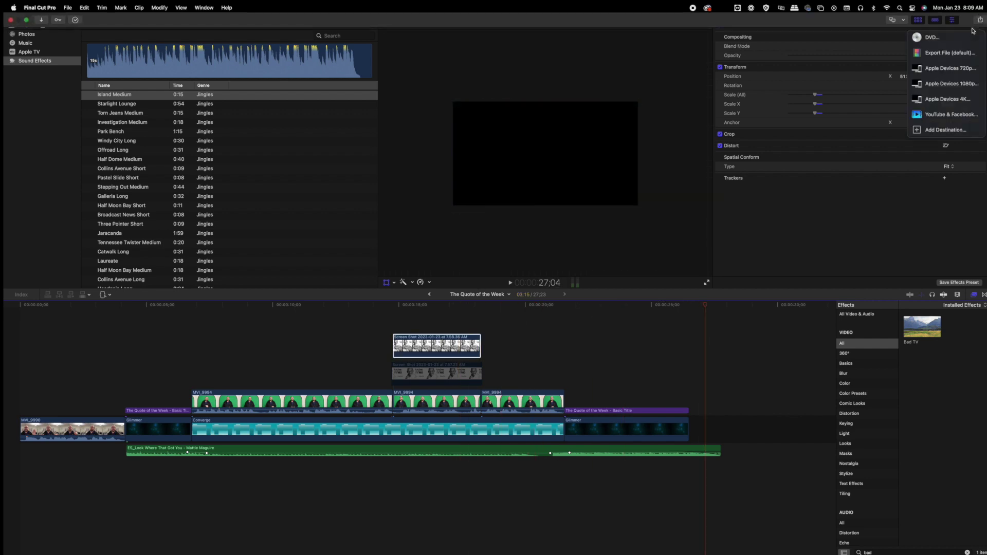
{"action": "left_click", "coordinate": [951, 43]}
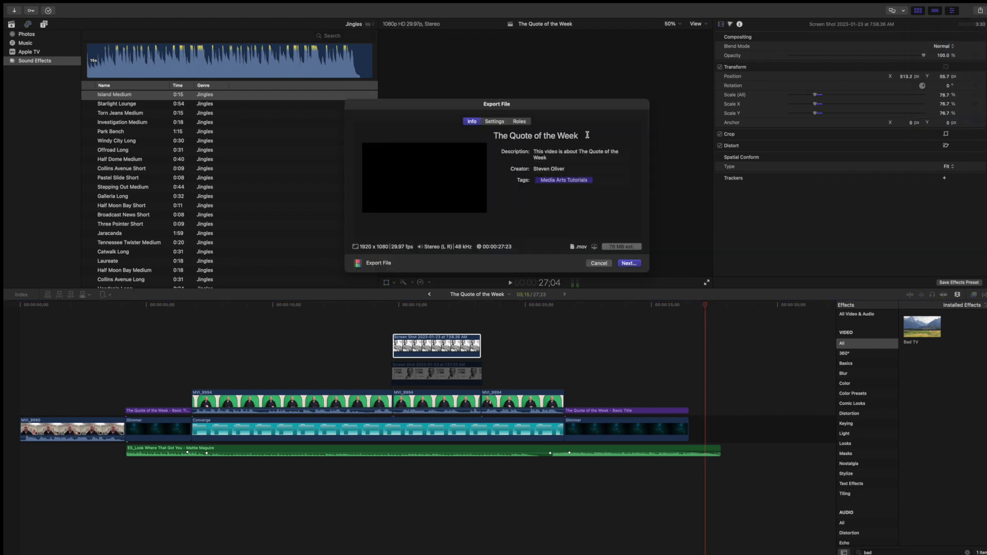
{"action": "left_click", "coordinate": [628, 263]}
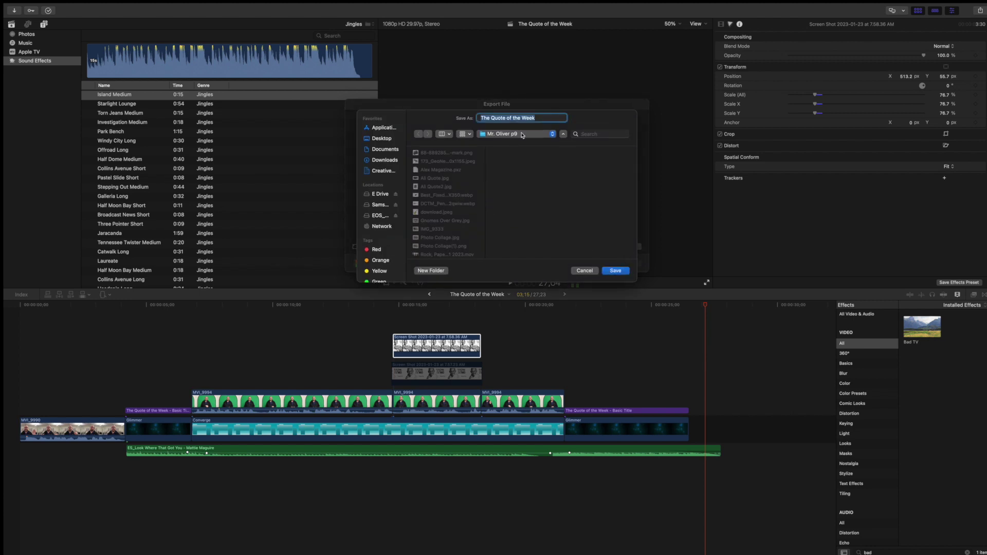
{"action": "left_click", "coordinate": [615, 271]}
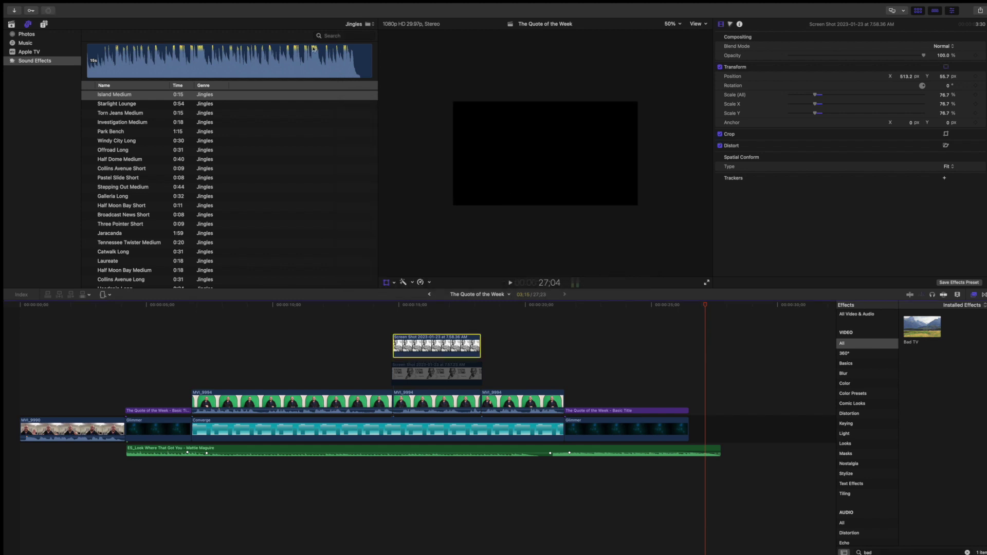
- Play the exported The Quote of the Week video in QuickTime Player through the closing title and close it
{"action": "mouse_move", "coordinate": [190, 7]}
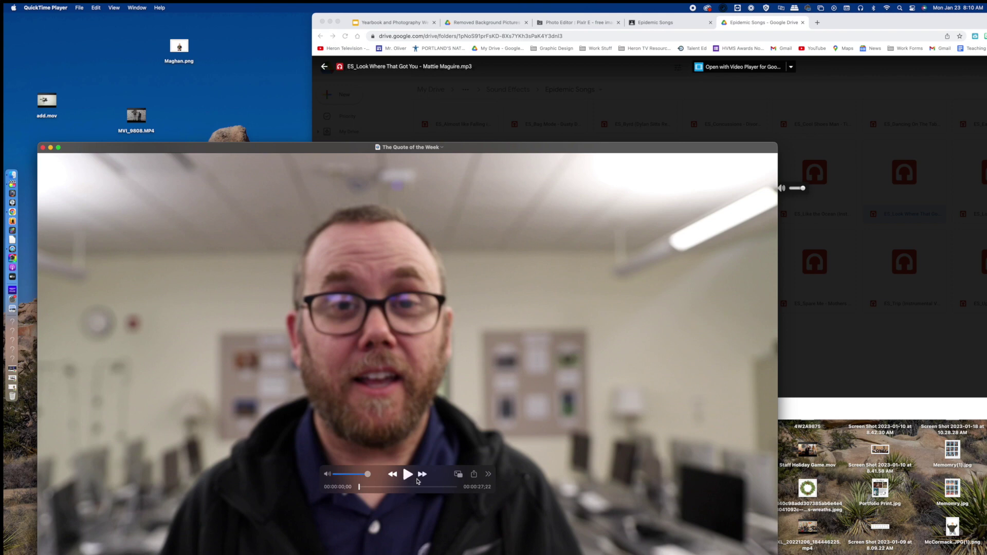
{"action": "left_click", "coordinate": [408, 474]}
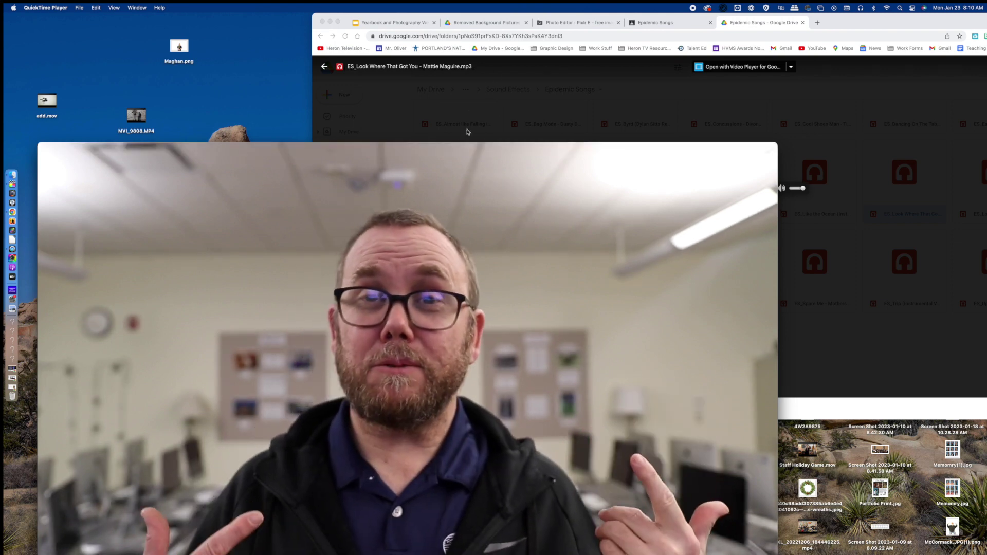
{"action": "left_click_drag", "start_coordinate": [467, 150], "coordinate": [483, 64]}
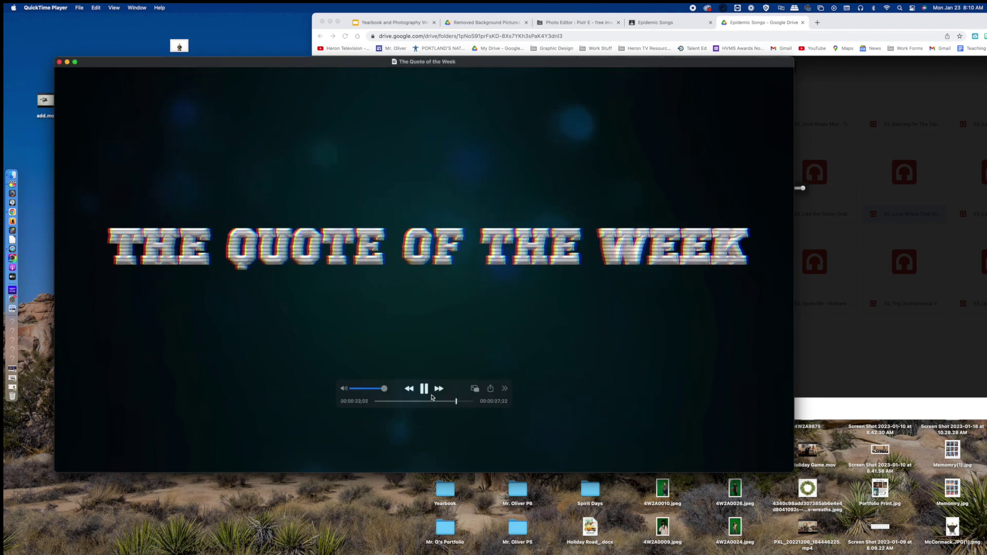
{"action": "left_click", "coordinate": [424, 389]}
{"action": "key", "text": "super+w"}
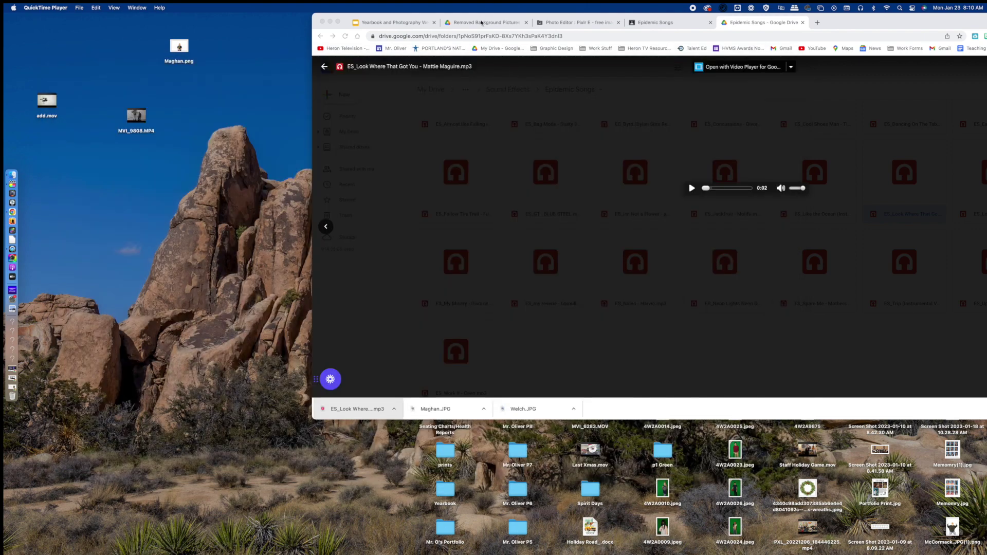
- Switch to the Removed Background Pictures Google Drive page in Chrome and search Drive for "media arts"
{"action": "left_click", "coordinate": [482, 22]}
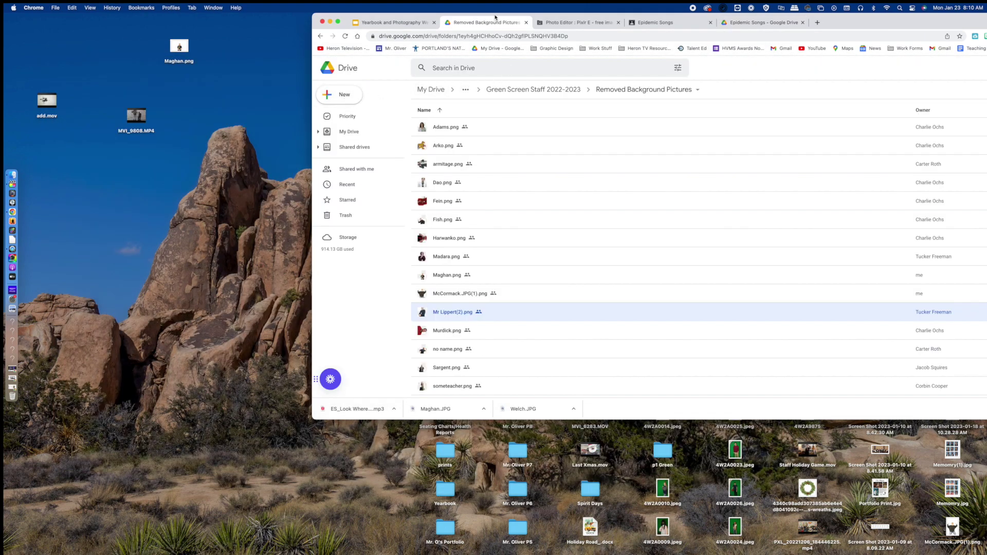
{"action": "left_click_drag", "start_coordinate": [452, 12], "coordinate": [246, 40]}
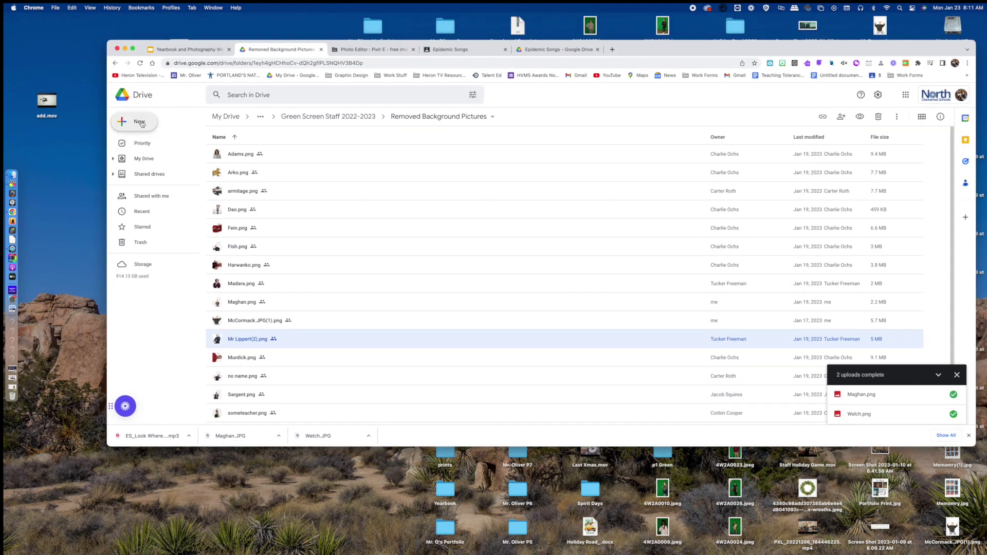
{"action": "left_click", "coordinate": [238, 102]}
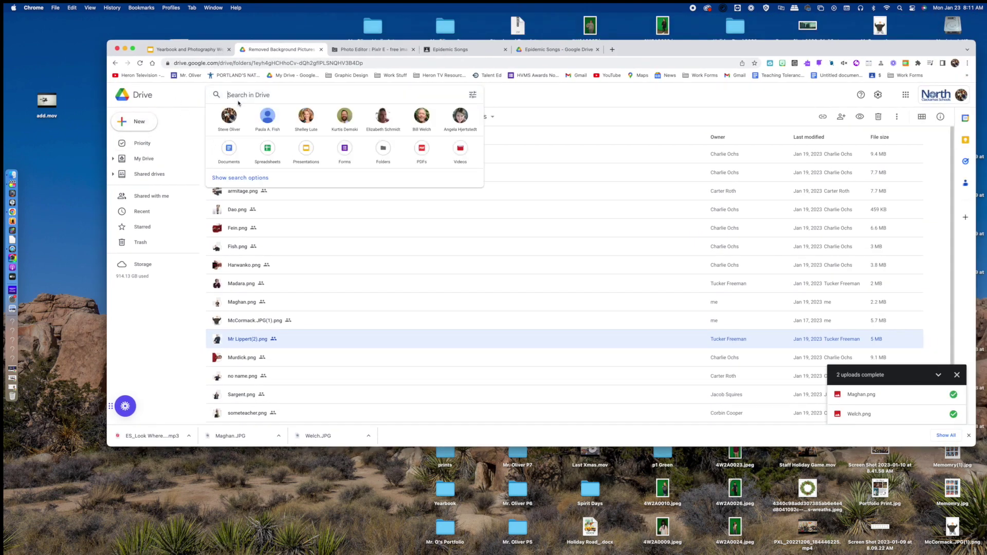
{"action": "type", "text": "media"}
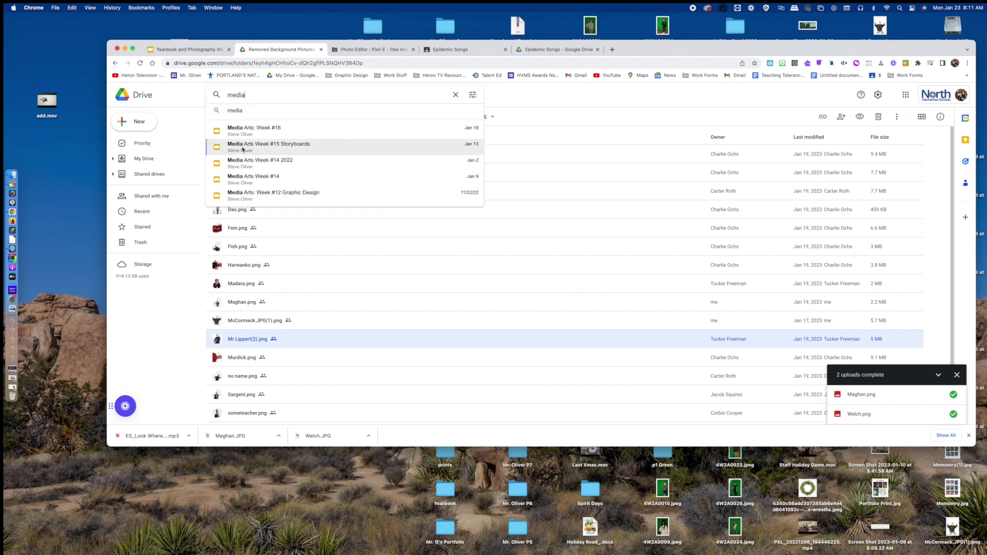
{"action": "type", "text": " arts"}
{"action": "key", "text": "Return"}
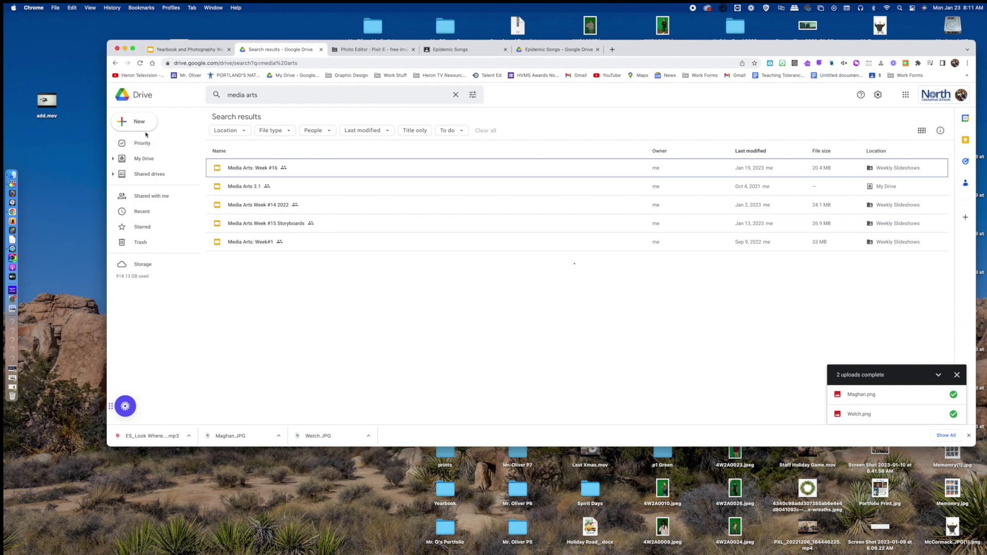
- Locate the Media Arts folder among the search results and open it inside 2022-2023 Classes
{"action": "left_click", "coordinate": [296, 97]}
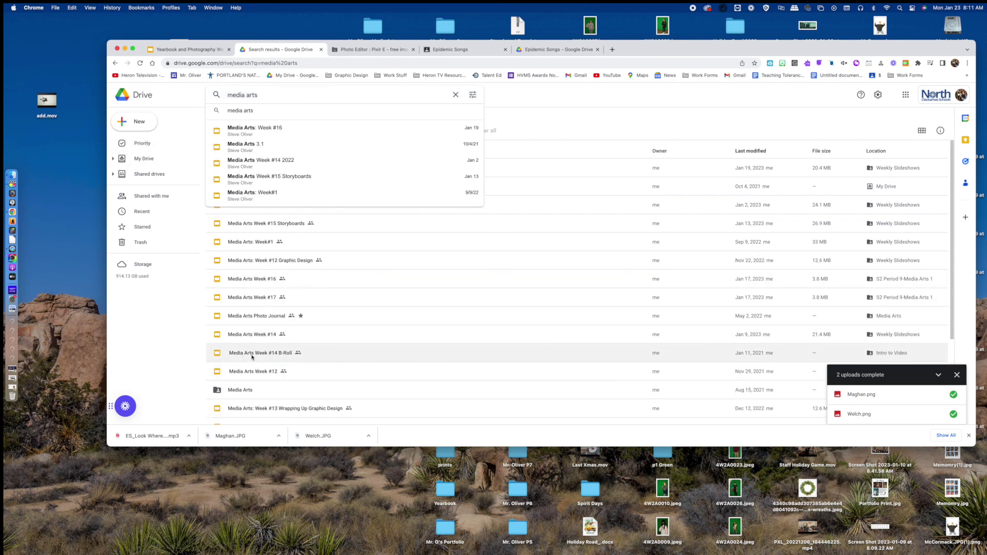
{"action": "left_click", "coordinate": [257, 391]}
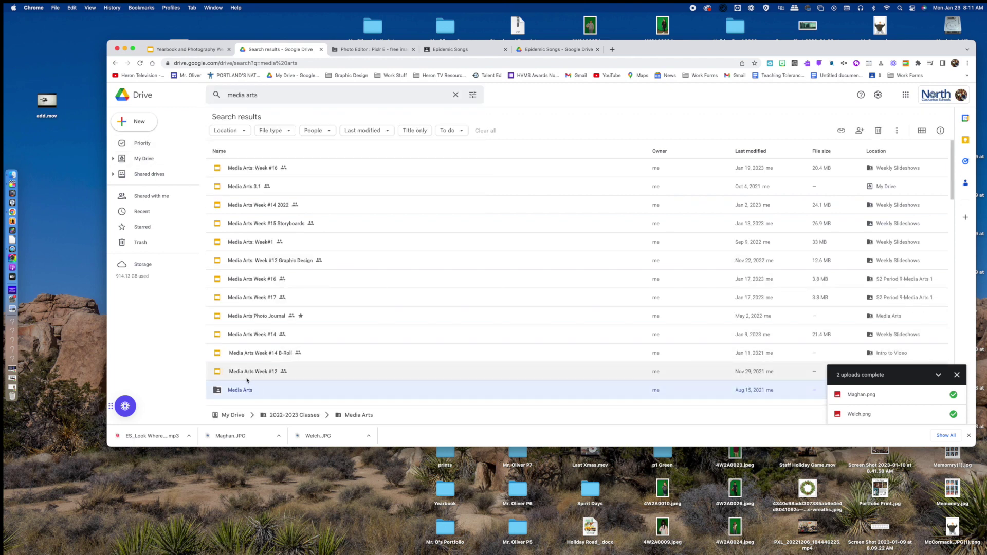
{"action": "left_click", "coordinate": [366, 415]}
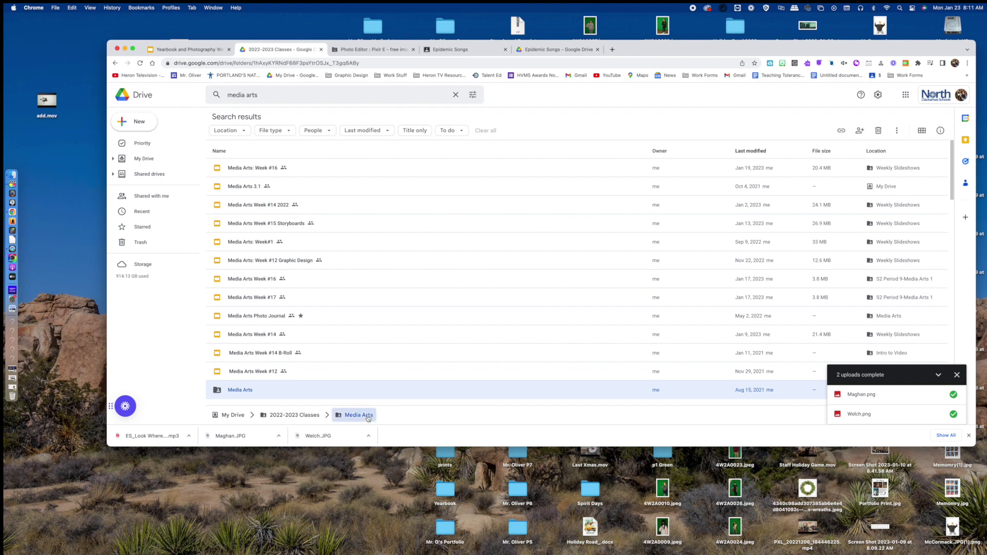
{"action": "double_click", "coordinate": [316, 214]}
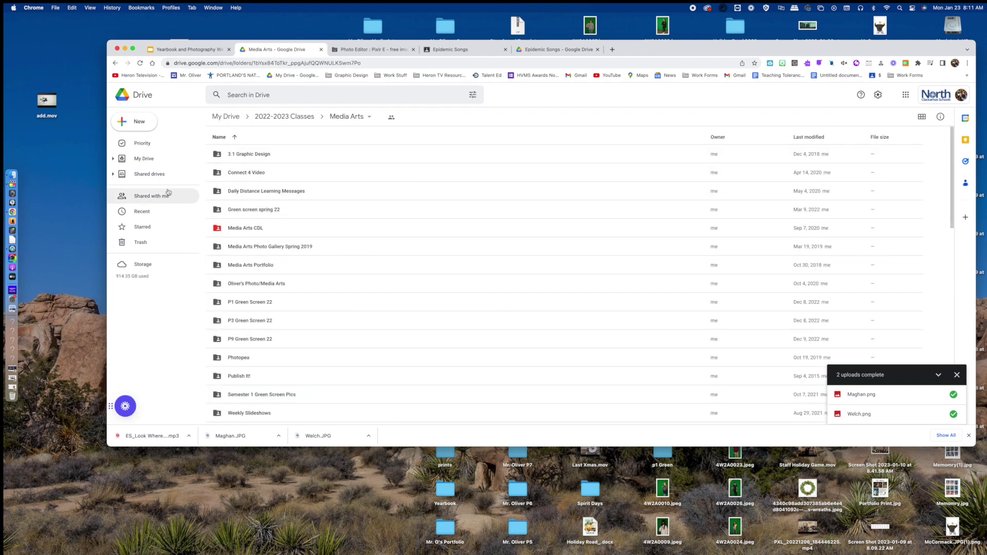
- Upload The Quote of the Week.mov from the teacher's p9 folder on the Desktop to the Media Arts folder
{"action": "left_click", "coordinate": [138, 125]}
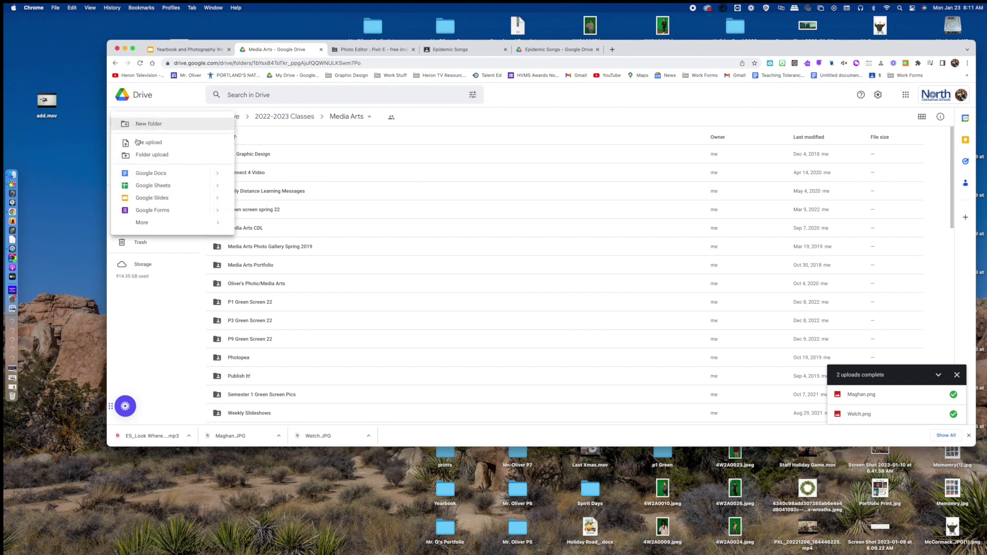
{"action": "left_click", "coordinate": [138, 143]}
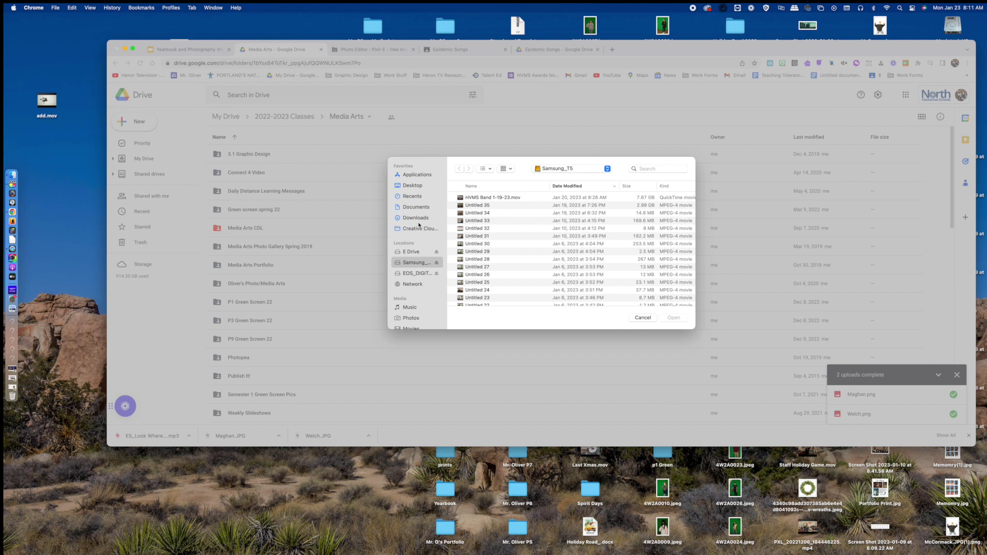
{"action": "left_click", "coordinate": [410, 187]}
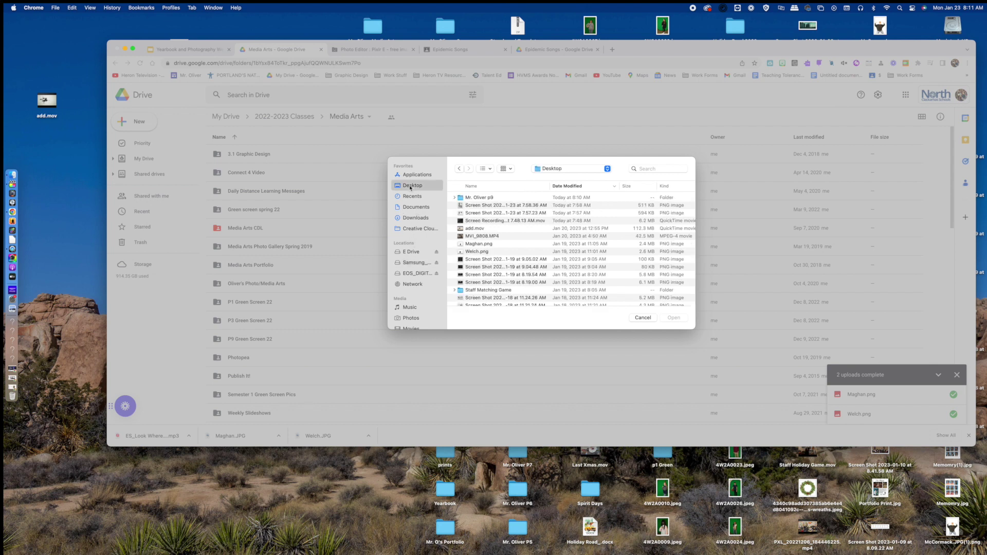
{"action": "left_click", "coordinate": [478, 198]}
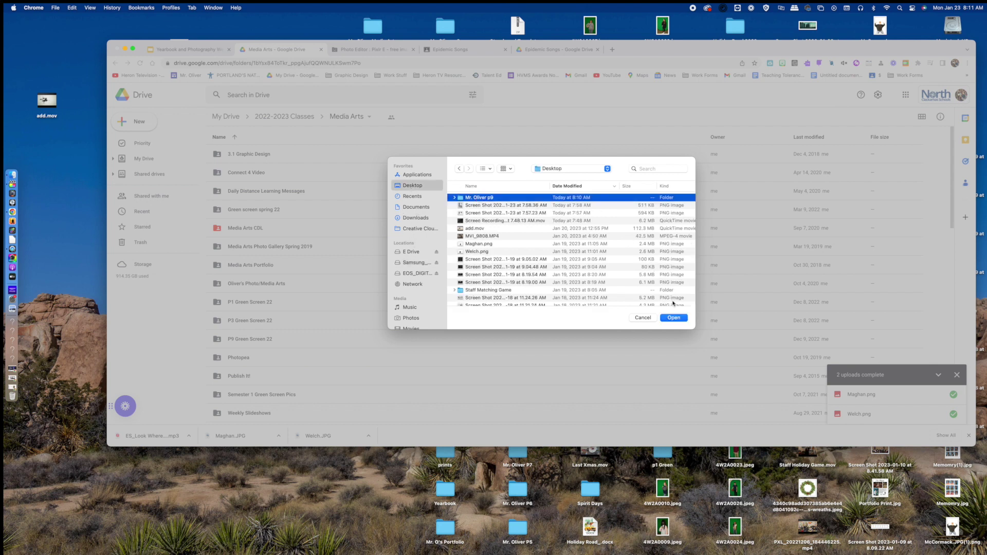
{"action": "left_click", "coordinate": [670, 318]}
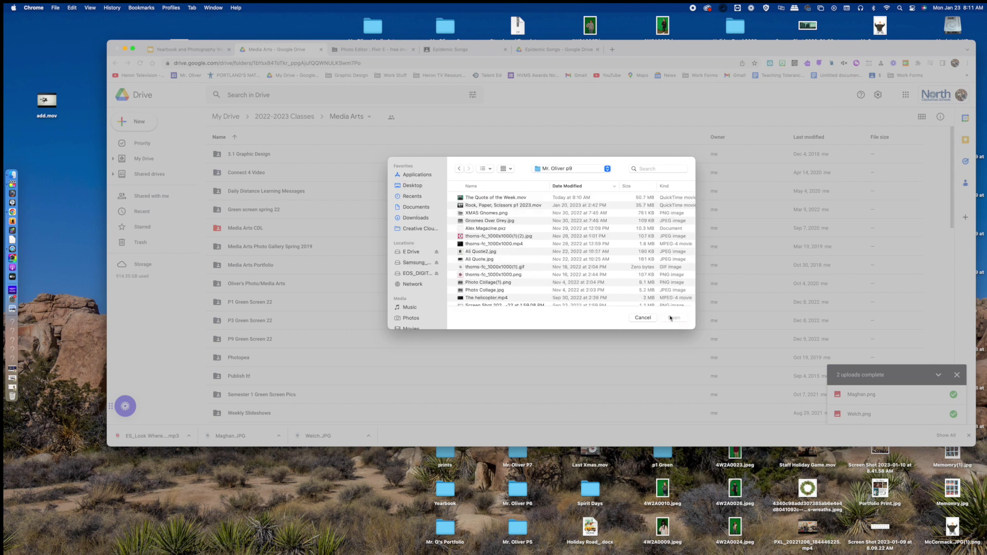
{"action": "left_click", "coordinate": [504, 198]}
{"action": "left_click", "coordinate": [680, 320]}
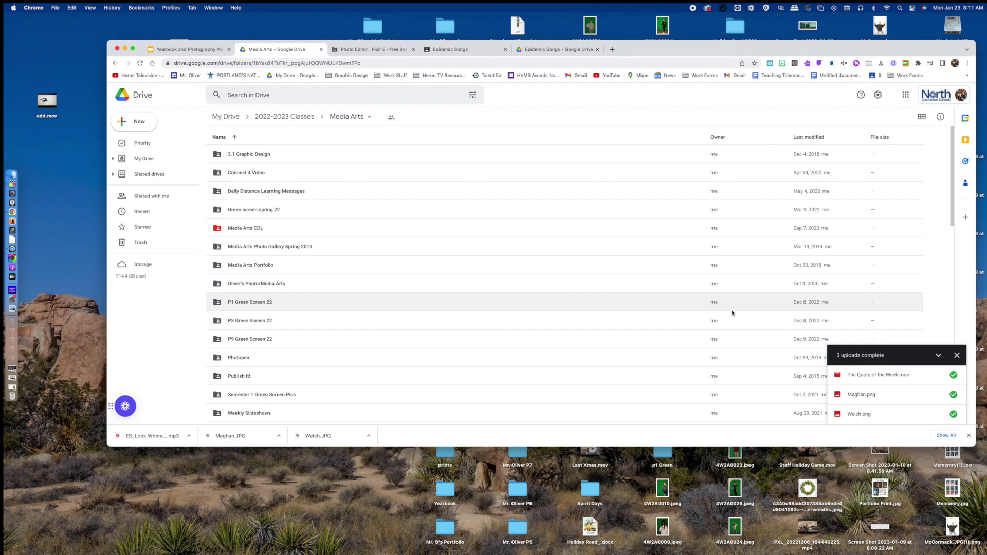
{"action": "left_click_drag", "start_coordinate": [797, 53], "coordinate": [733, 46]}
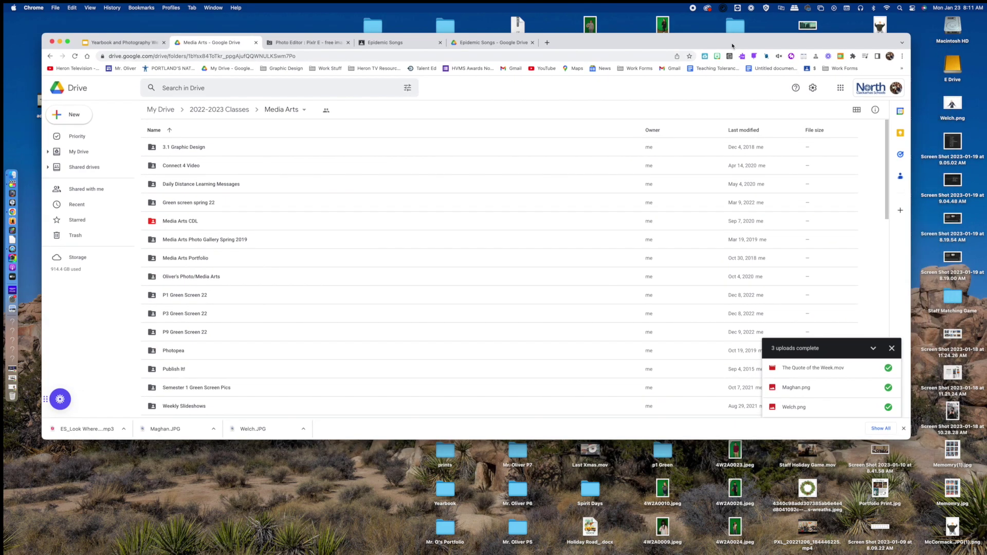